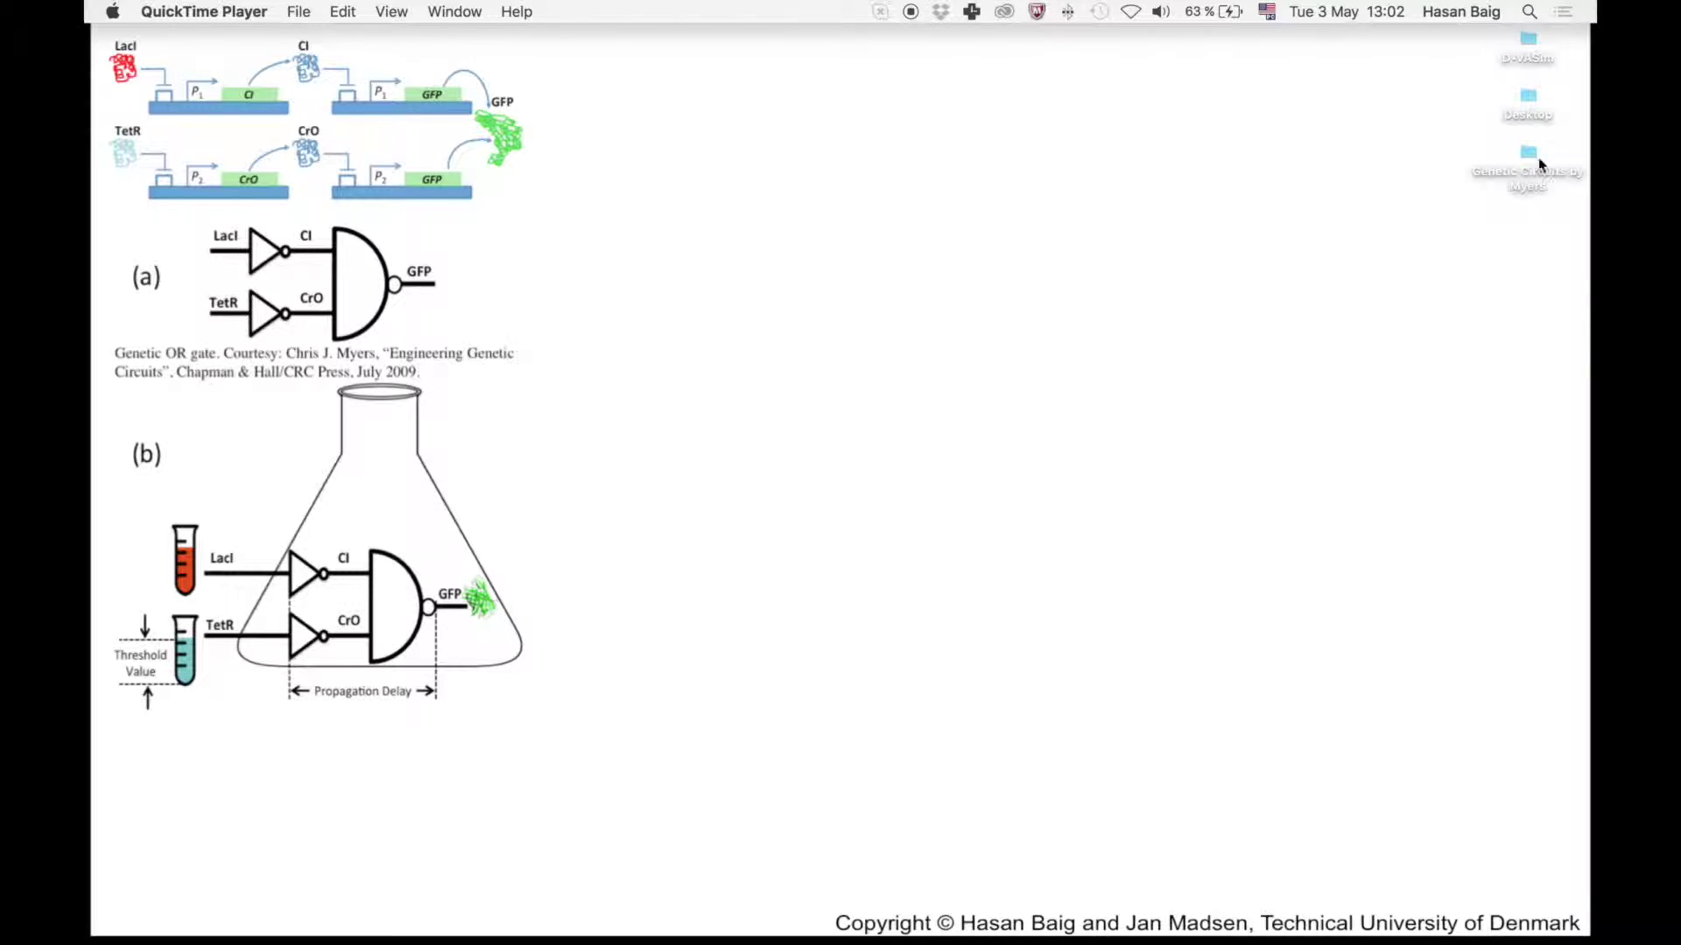
Look into the Sim_Results folder inside the D-VASim folder, and launch the D-VASim application from there
double_click(1527, 38)
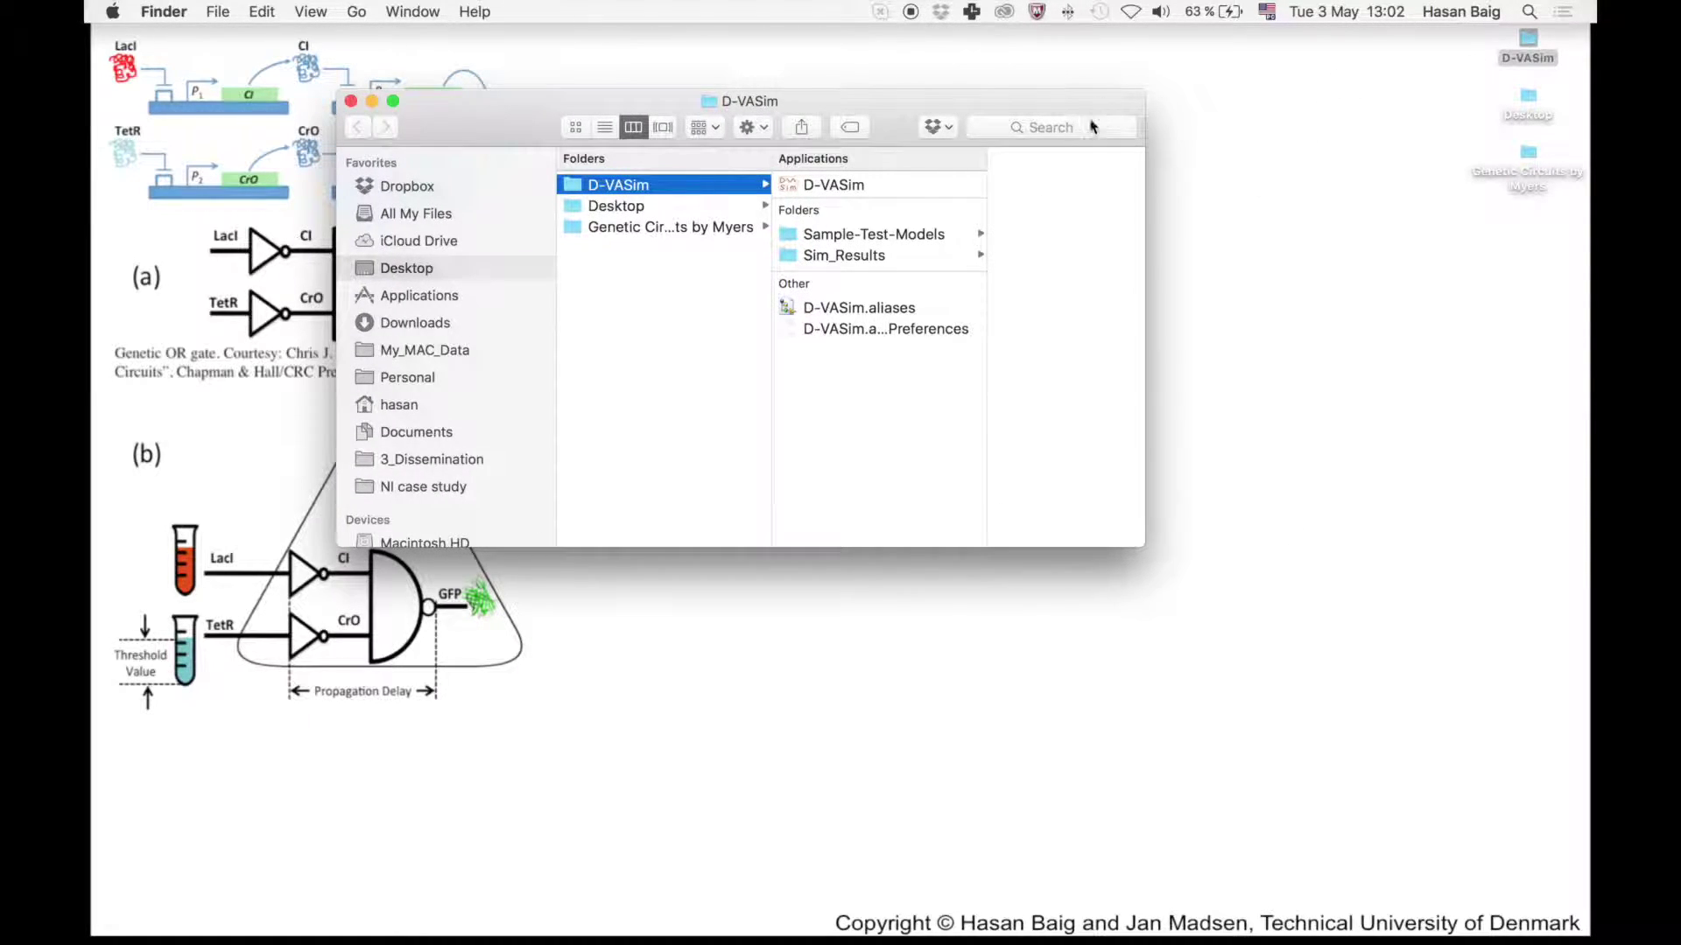
left_click(880, 257)
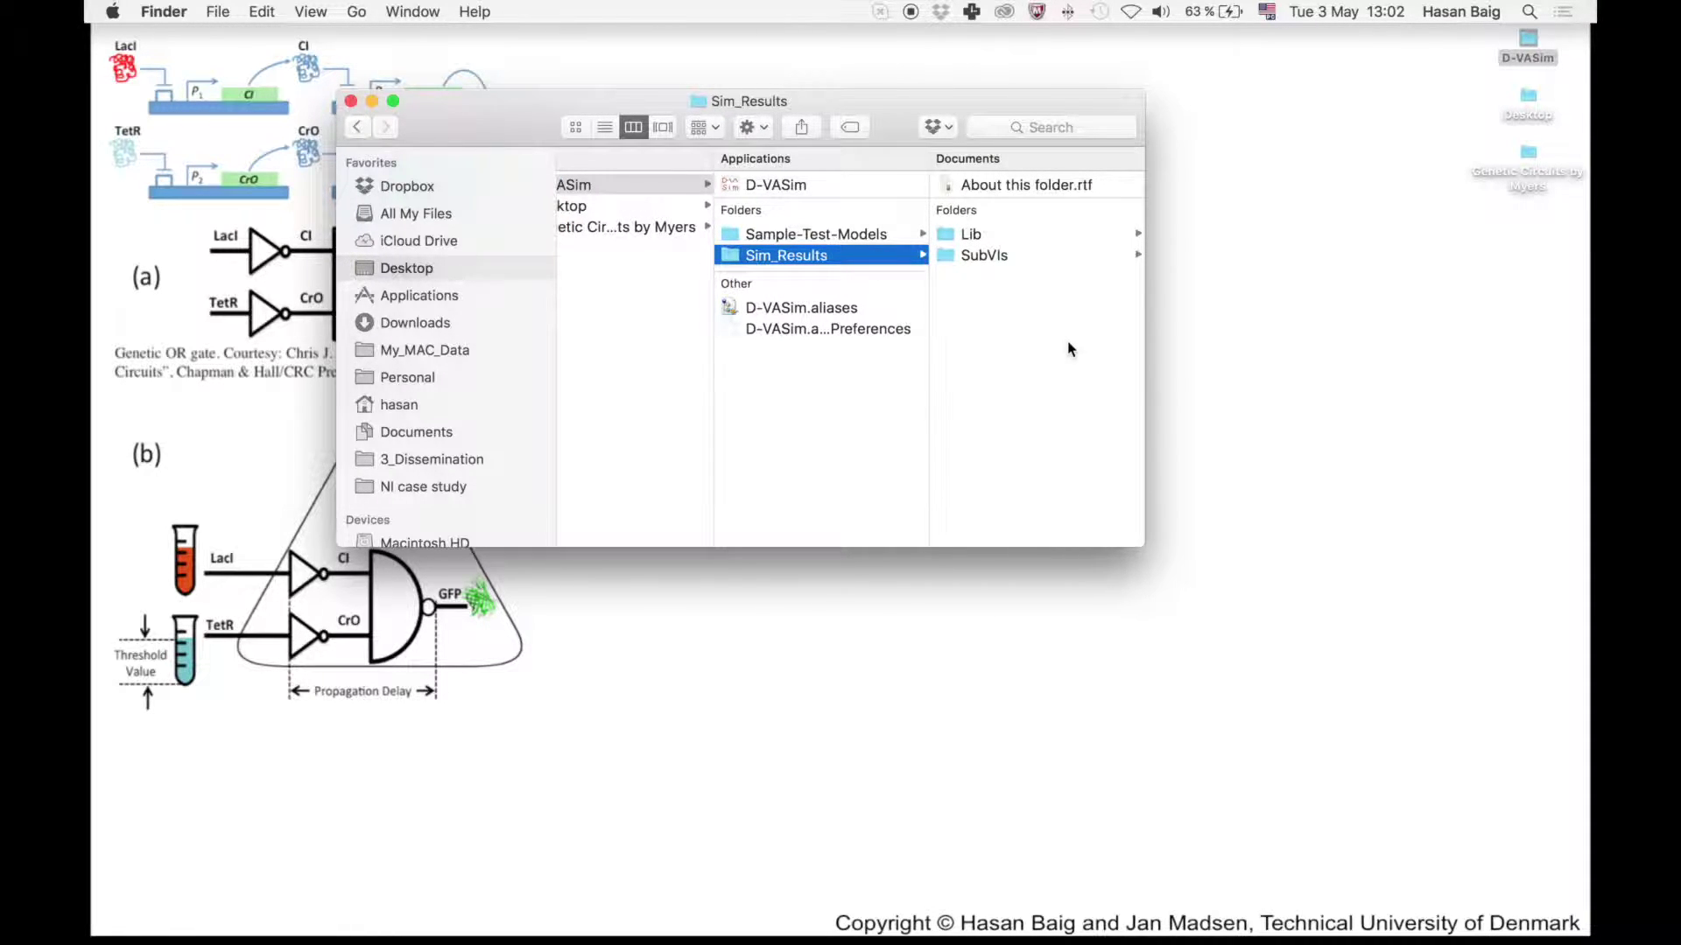
double_click(785, 186)
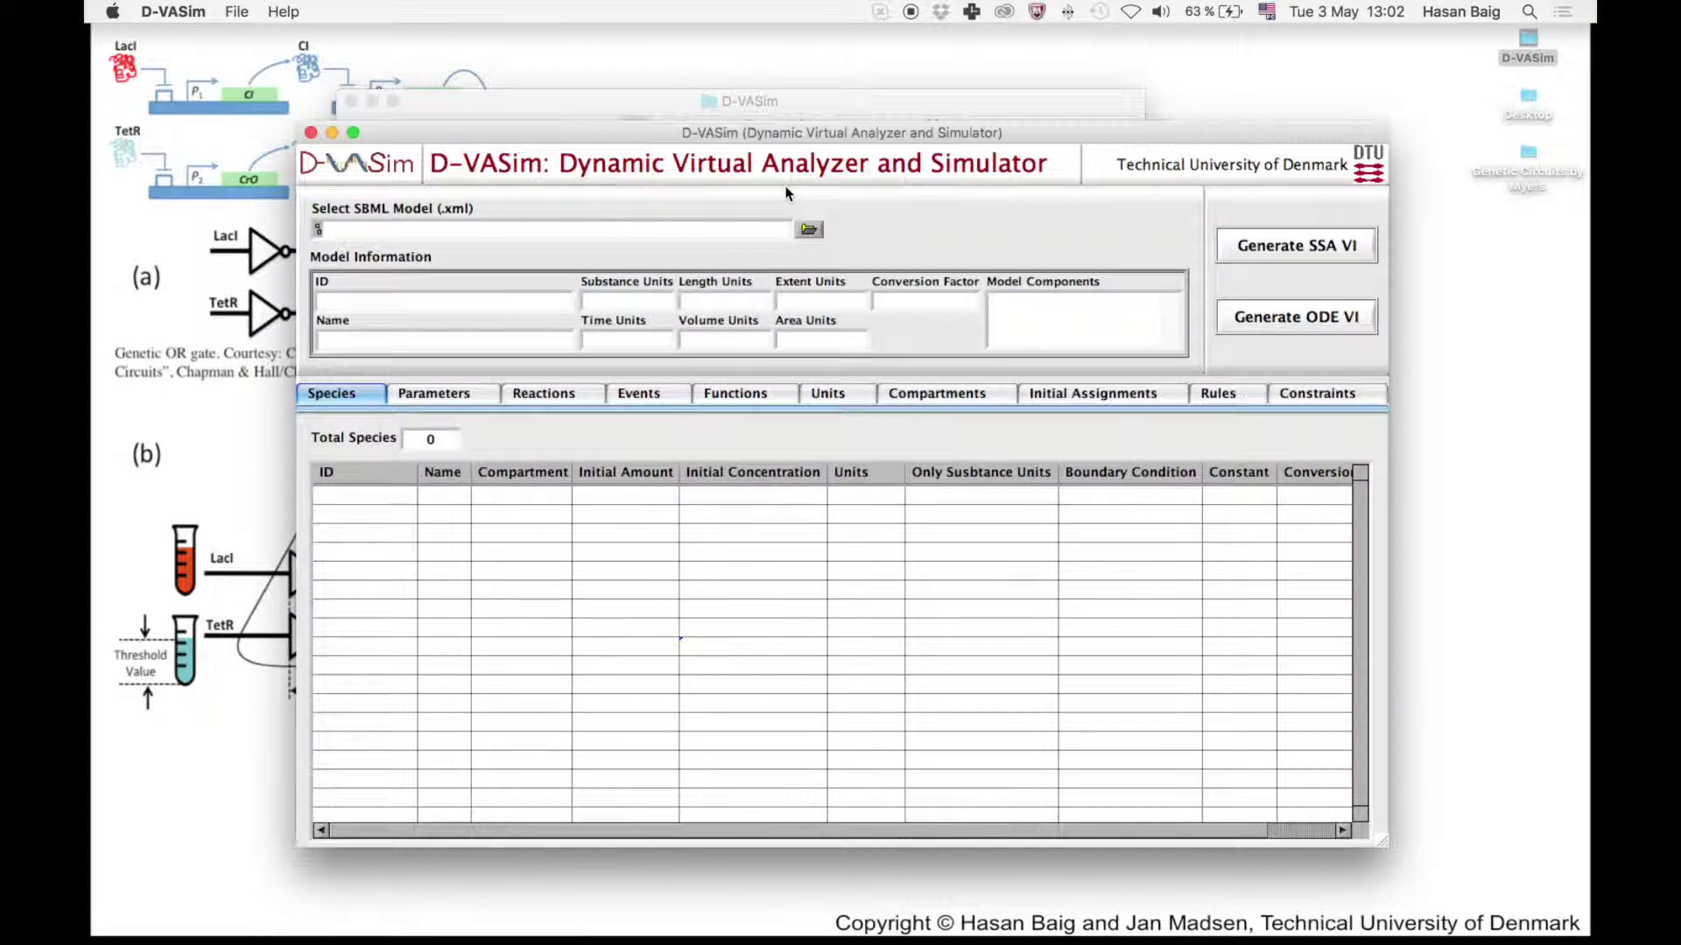
Load the SBML model or_RB.xml from the Genetic Circuits by Myers folder in Documents
left_click(810, 229)
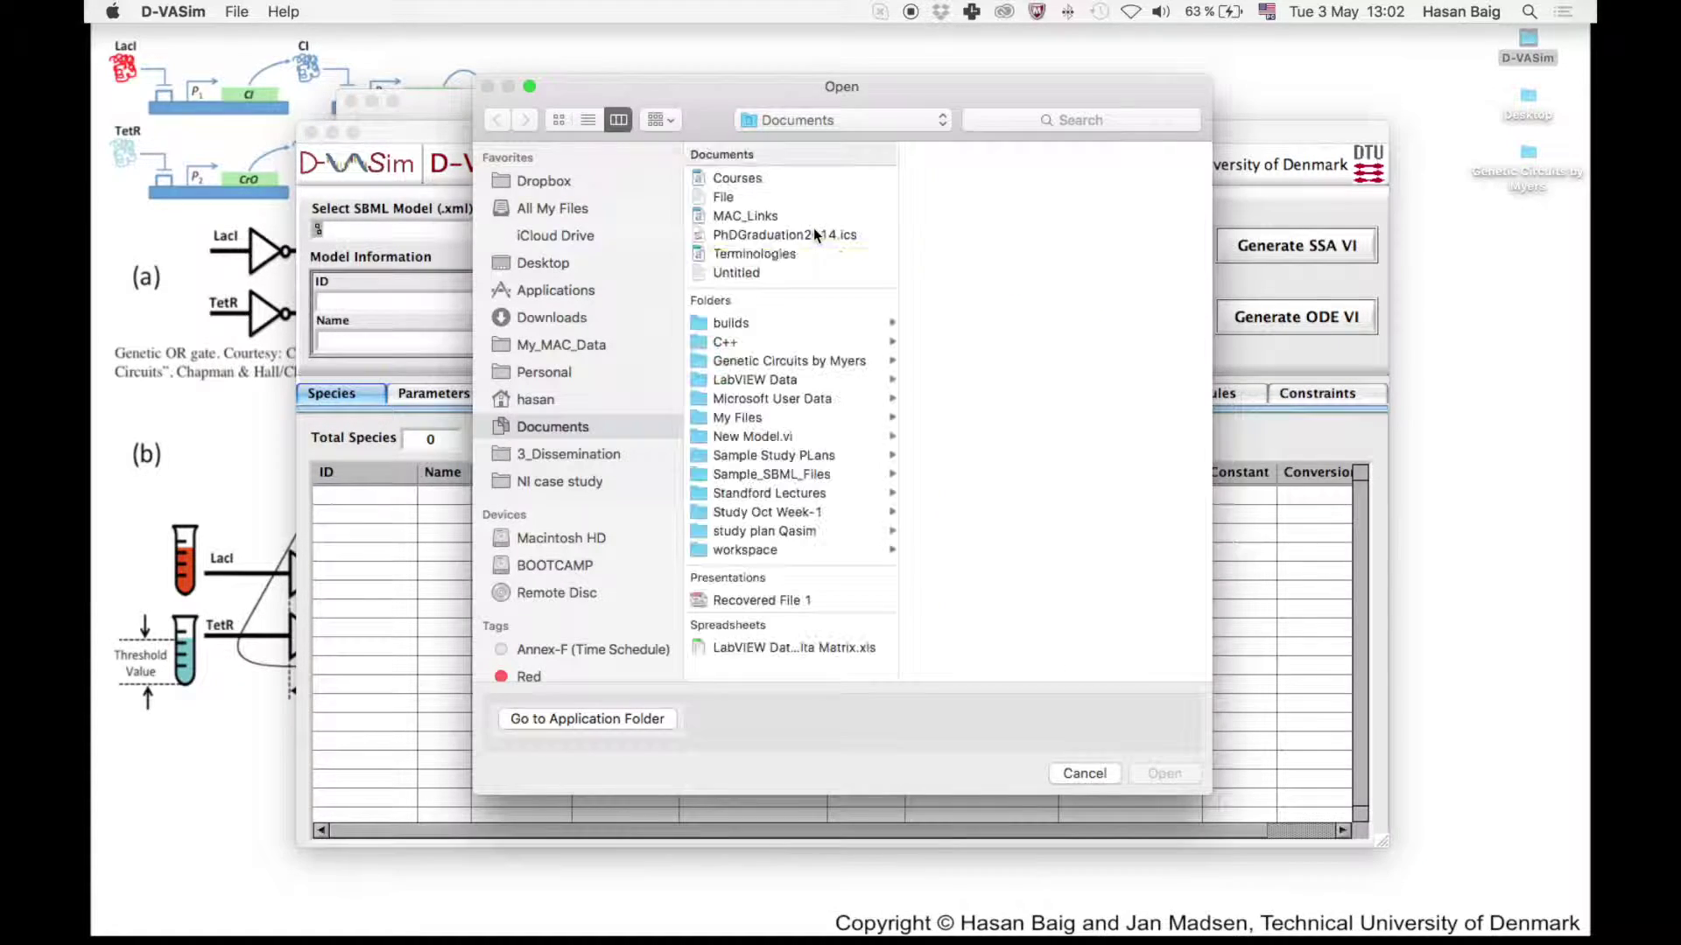
left_click(807, 362)
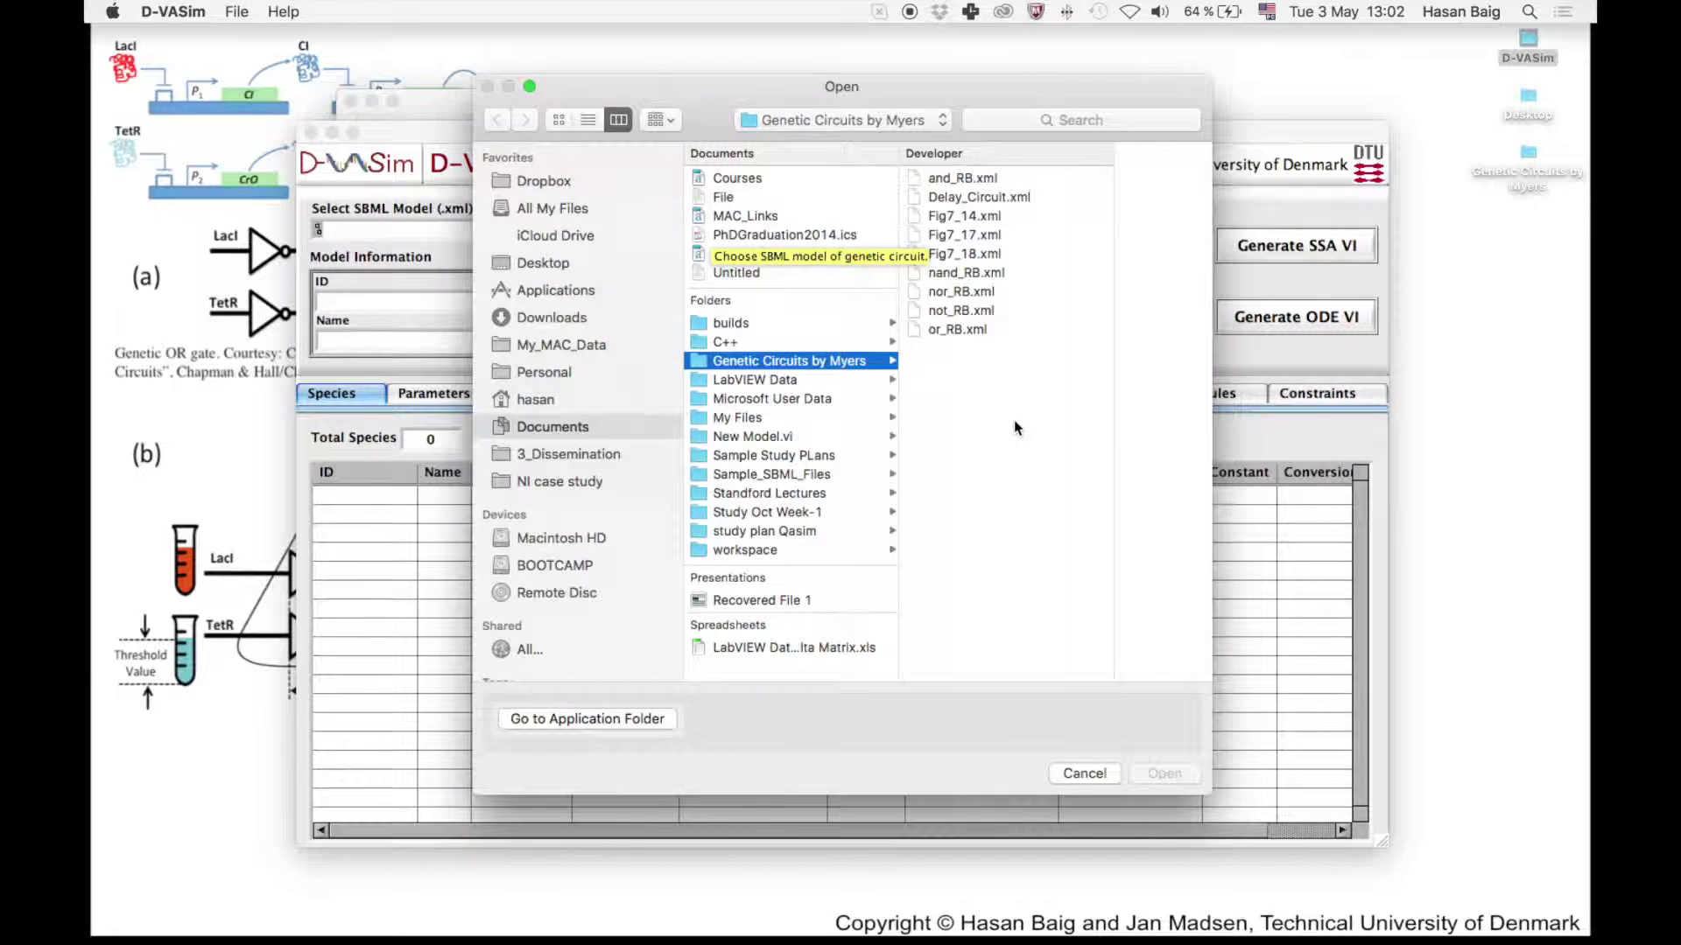
left_click(953, 331)
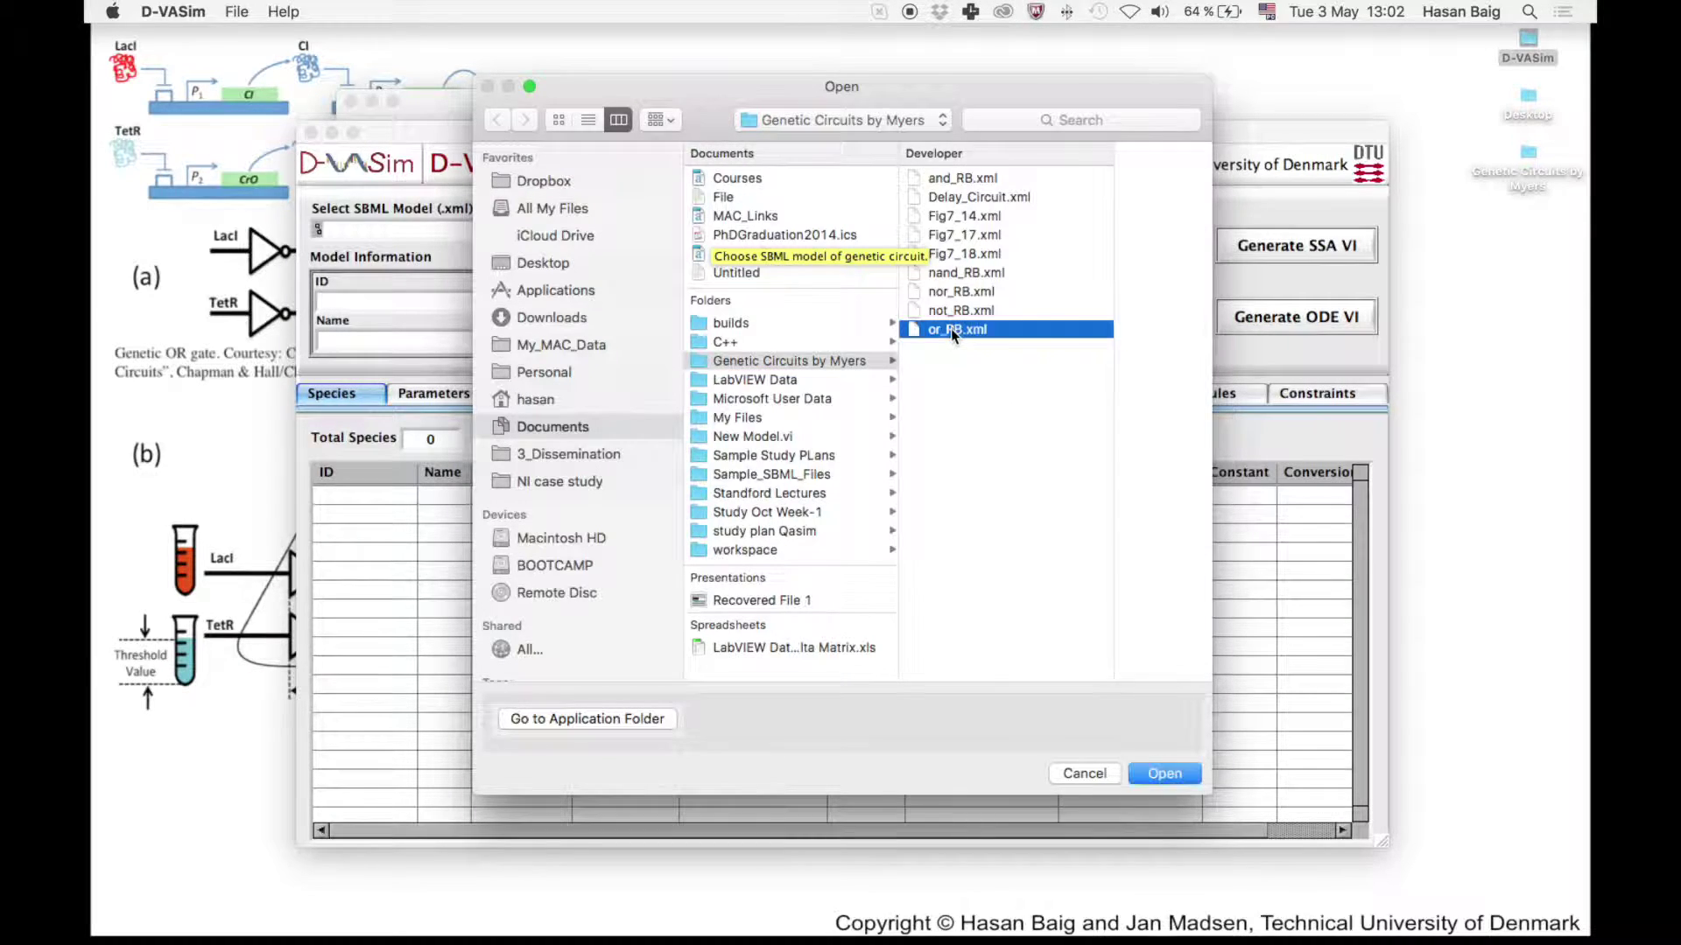
left_click(1157, 774)
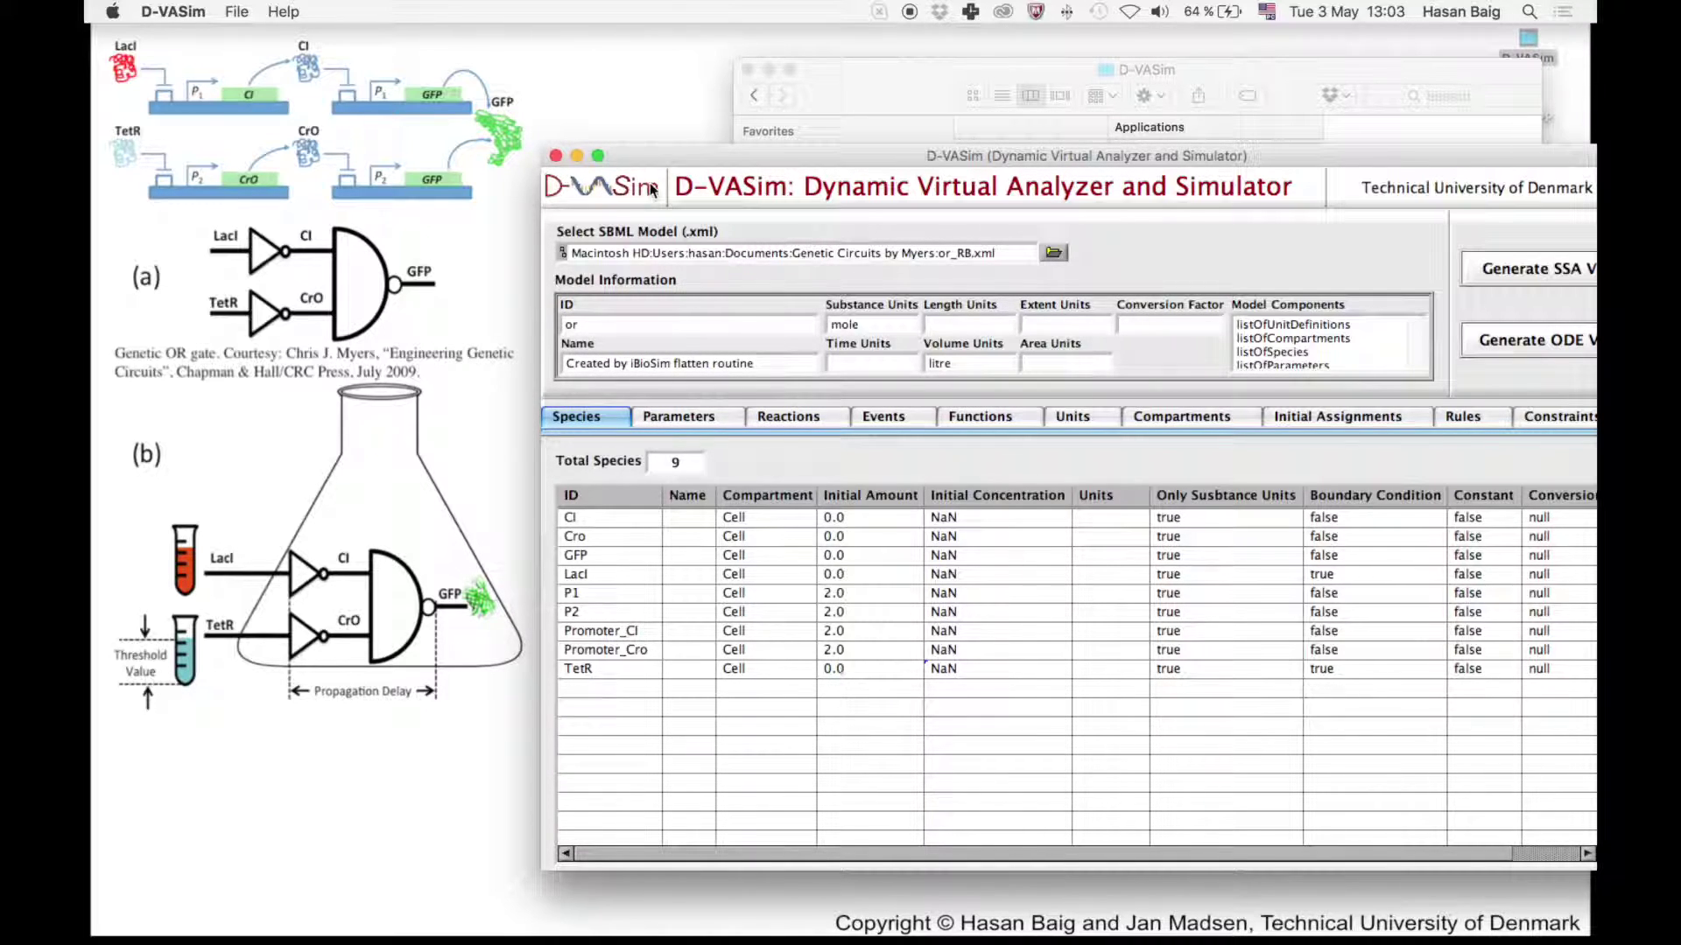
Examine the loaded model's parameters, reactions and reaction math
left_click_drag(668, 160, 541, 97)
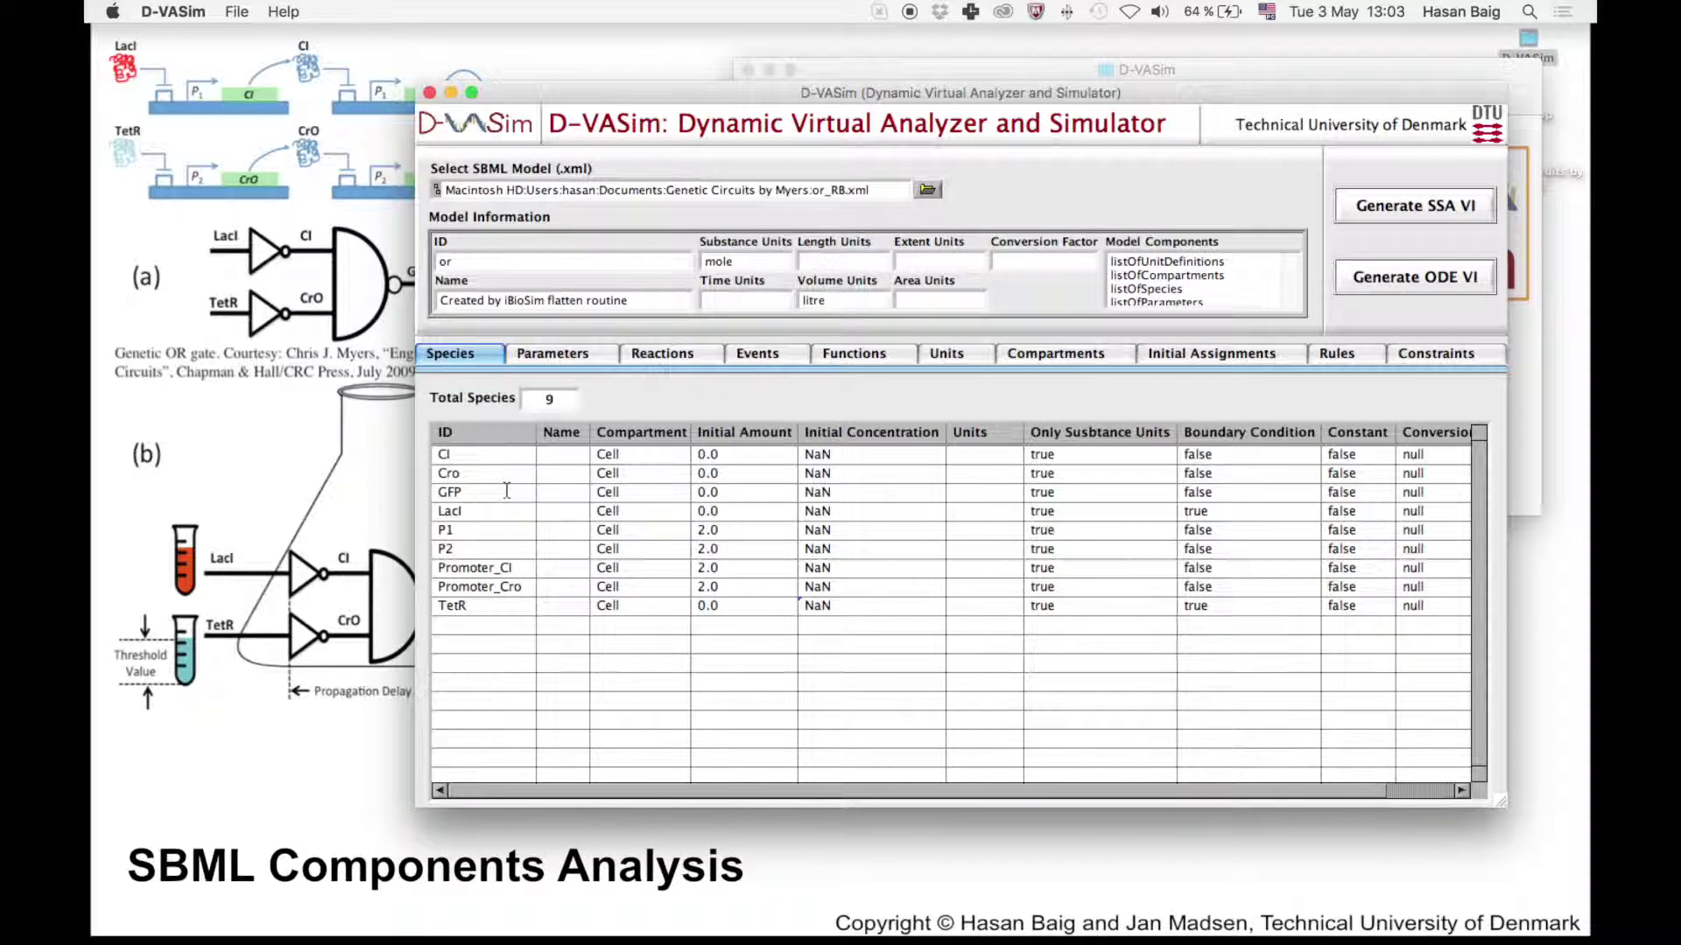
left_click(557, 353)
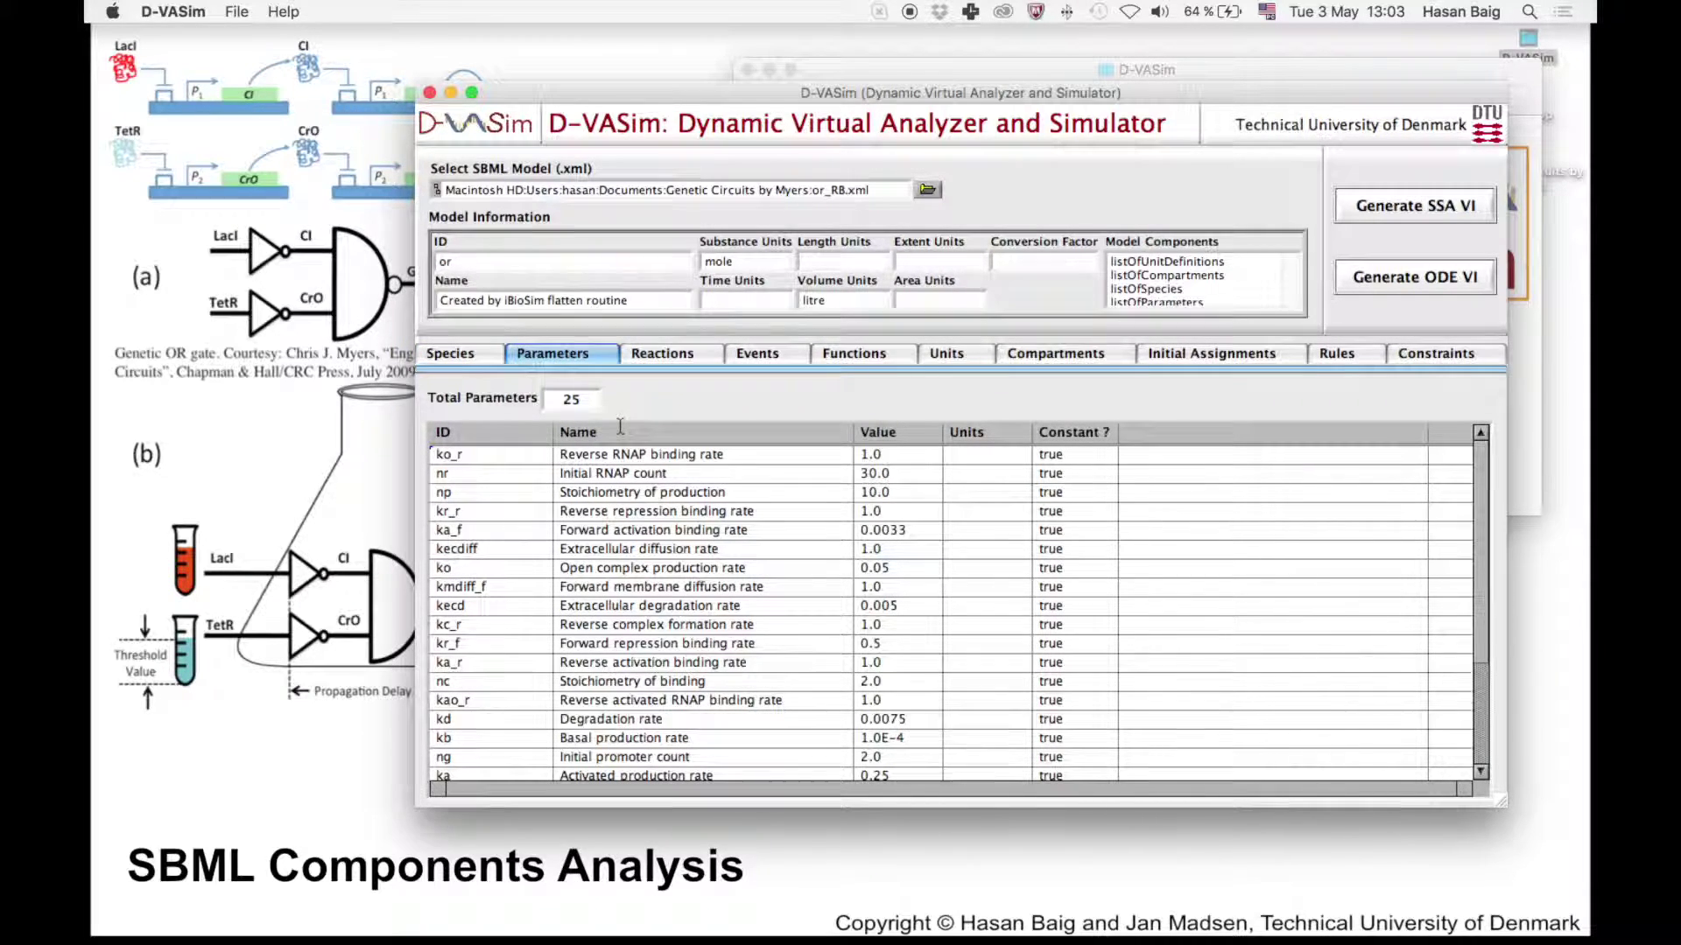
left_click(670, 355)
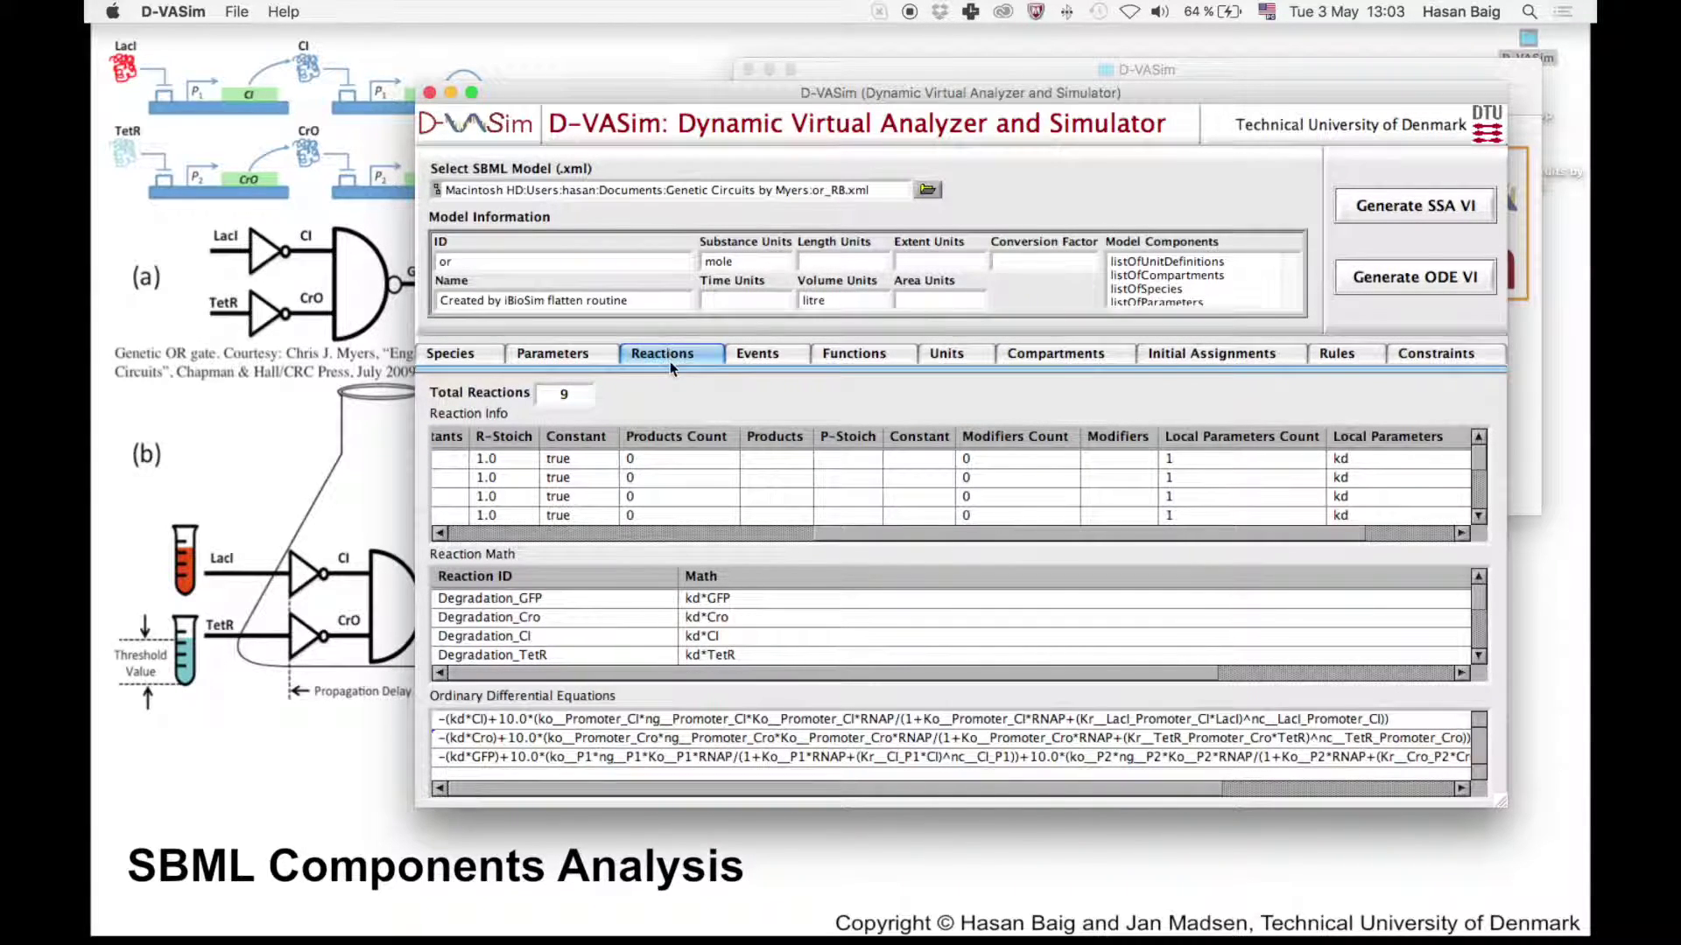
left_click_drag(1479, 601, 1479, 632)
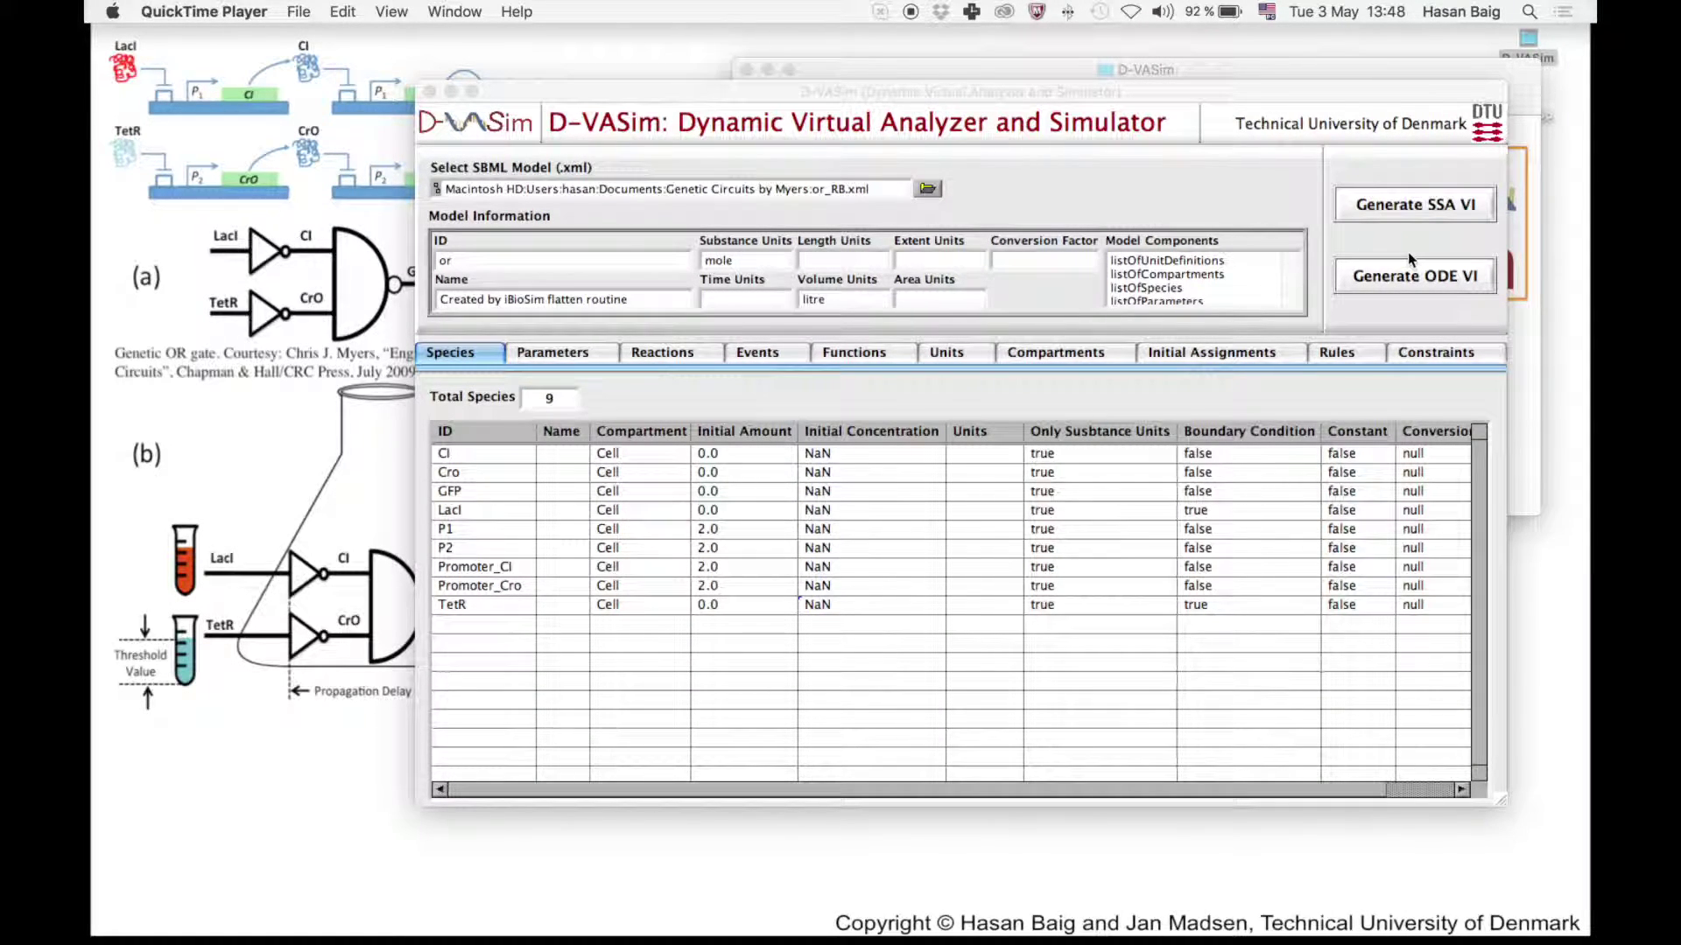
Generate the stochastic (SSA) virtual instrument for the model and accept LacI and TetR as its external input controls
left_click(1409, 203)
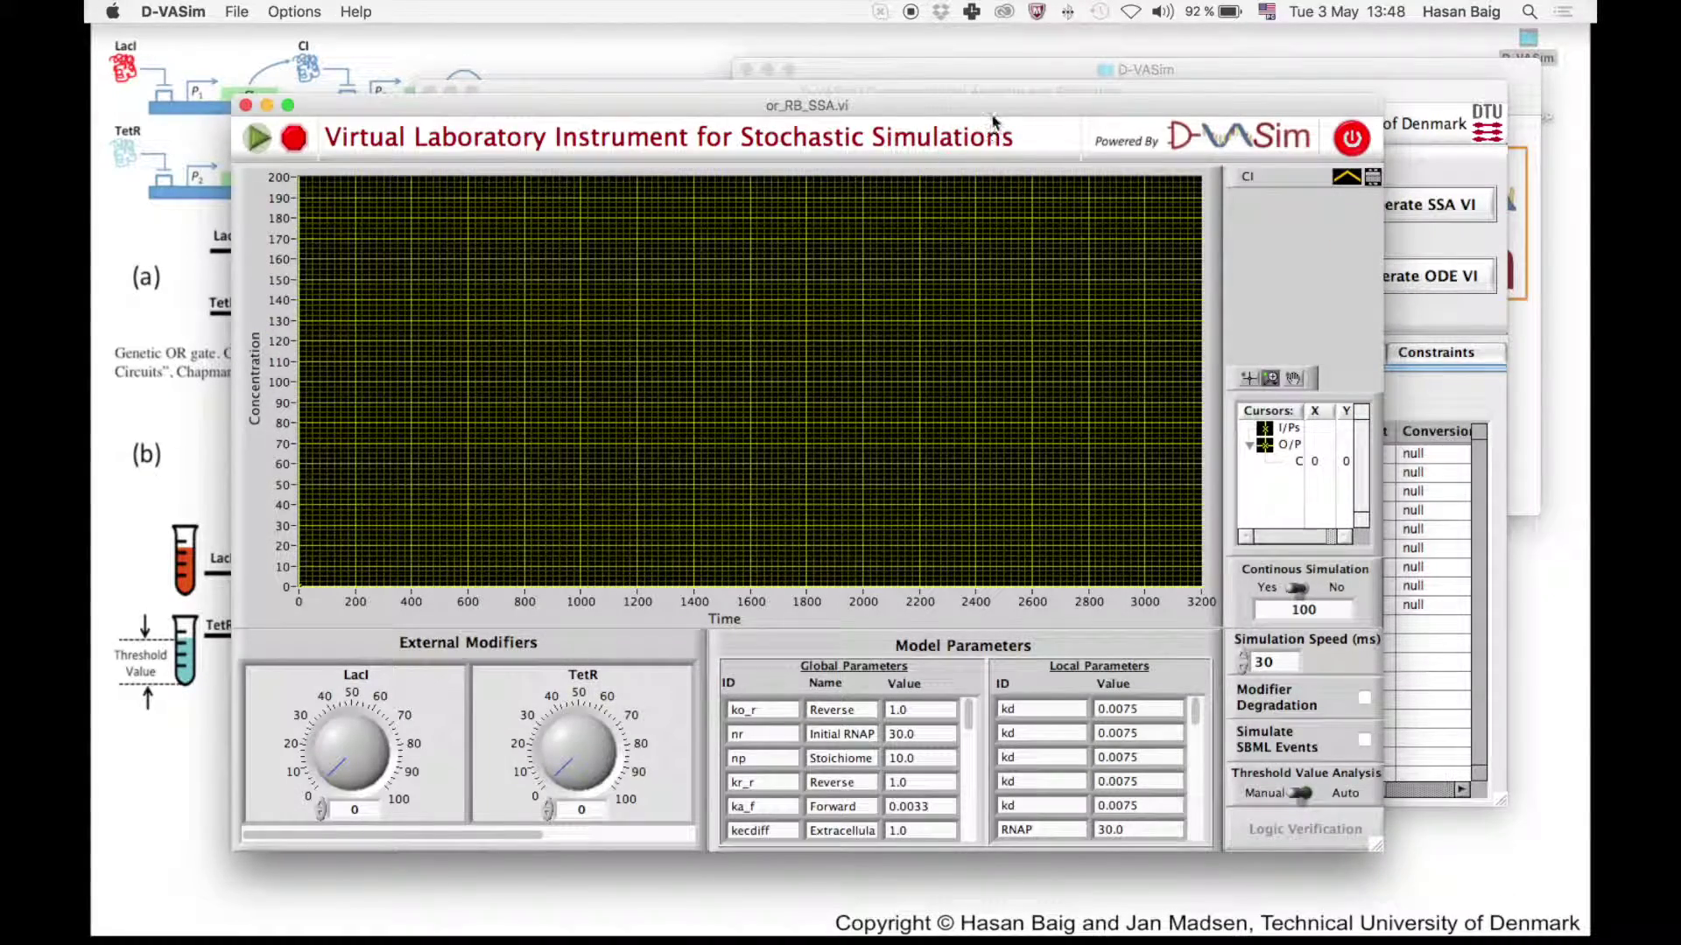
left_click_drag(997, 111, 1013, 106)
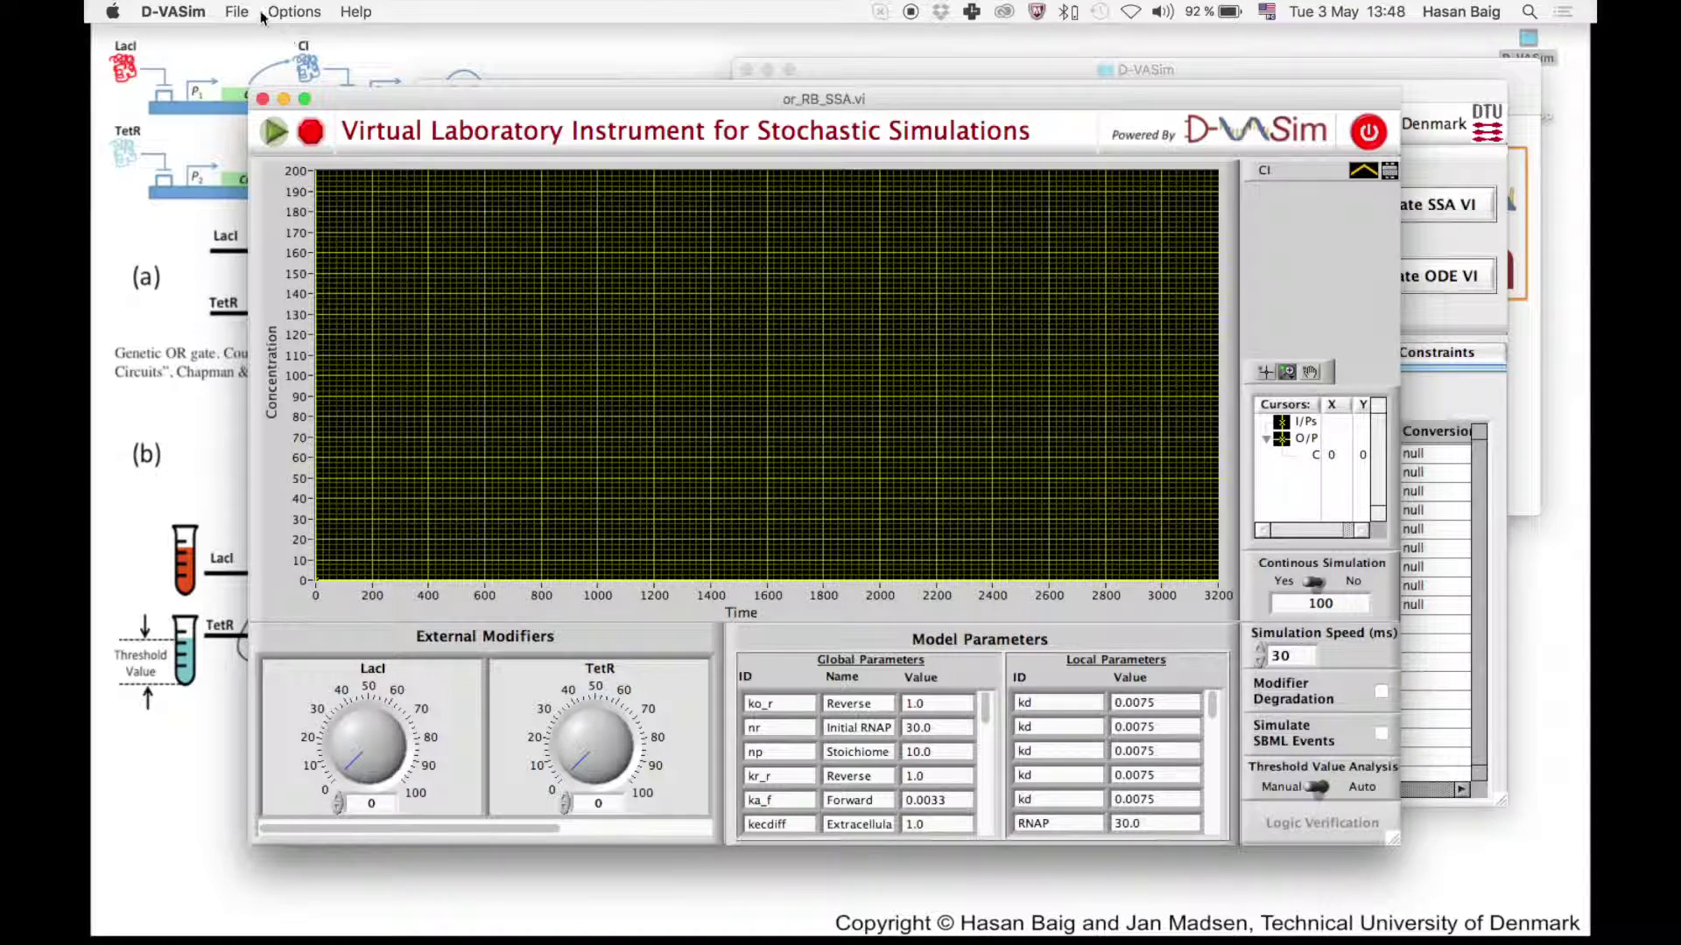
left_click(294, 14)
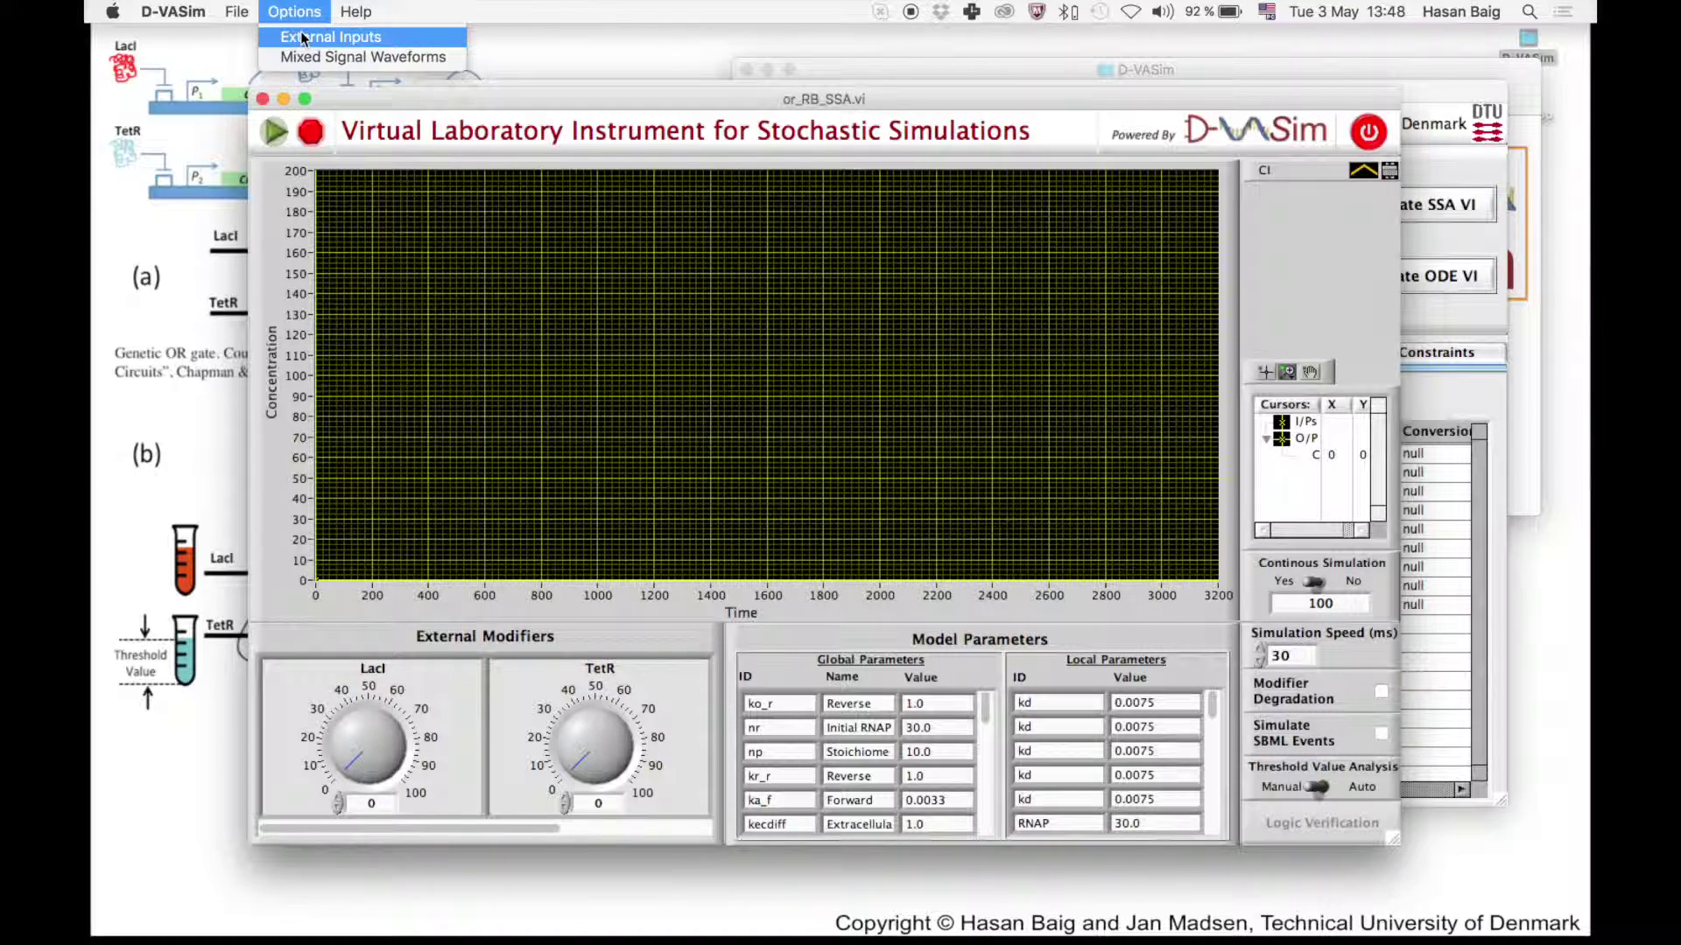
left_click(301, 35)
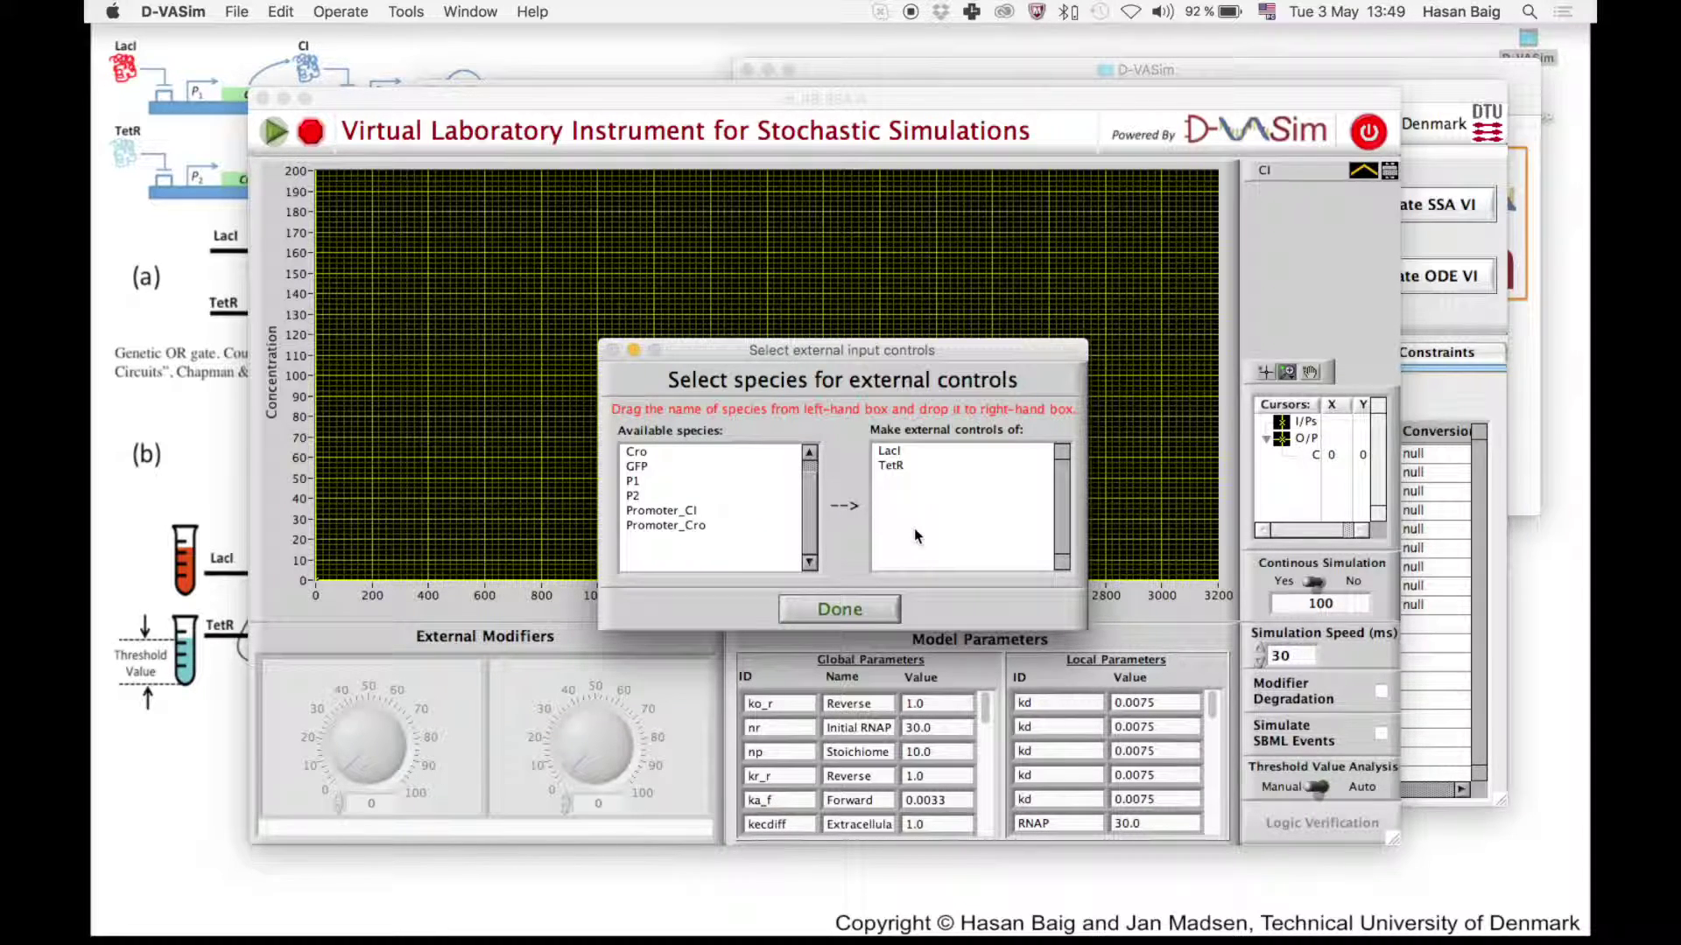
left_click(859, 612)
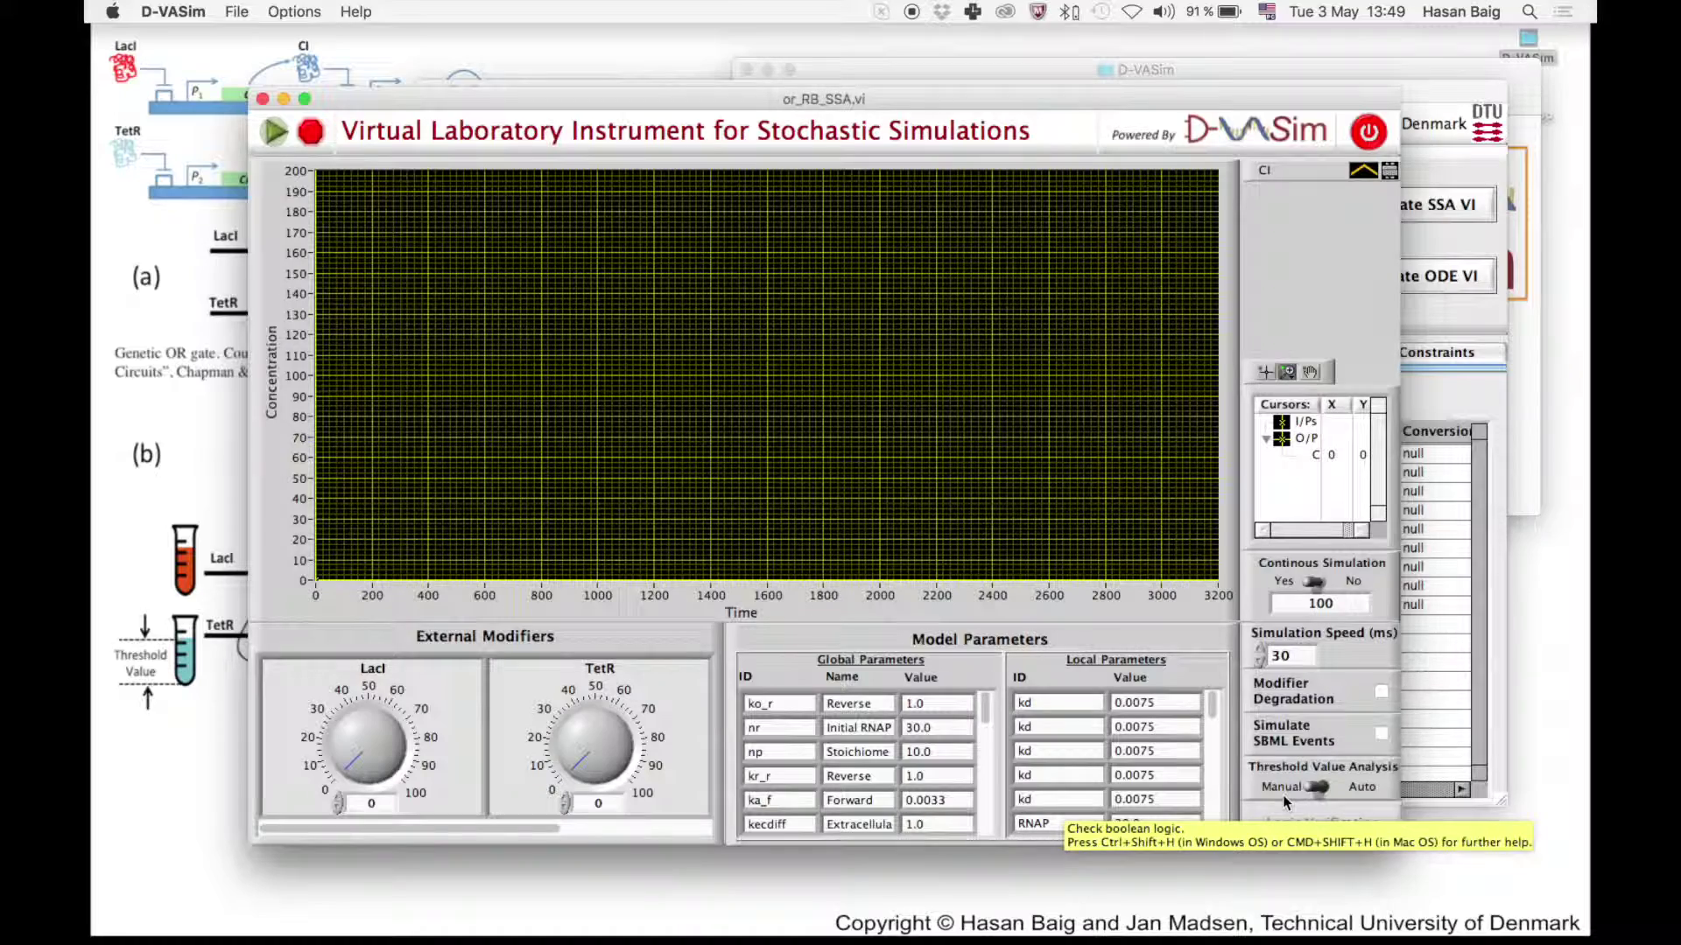
Start the simulation with automatic threshold value analysis, setting the input concentration increment to 15 and the stop value to 30
left_click(1317, 788)
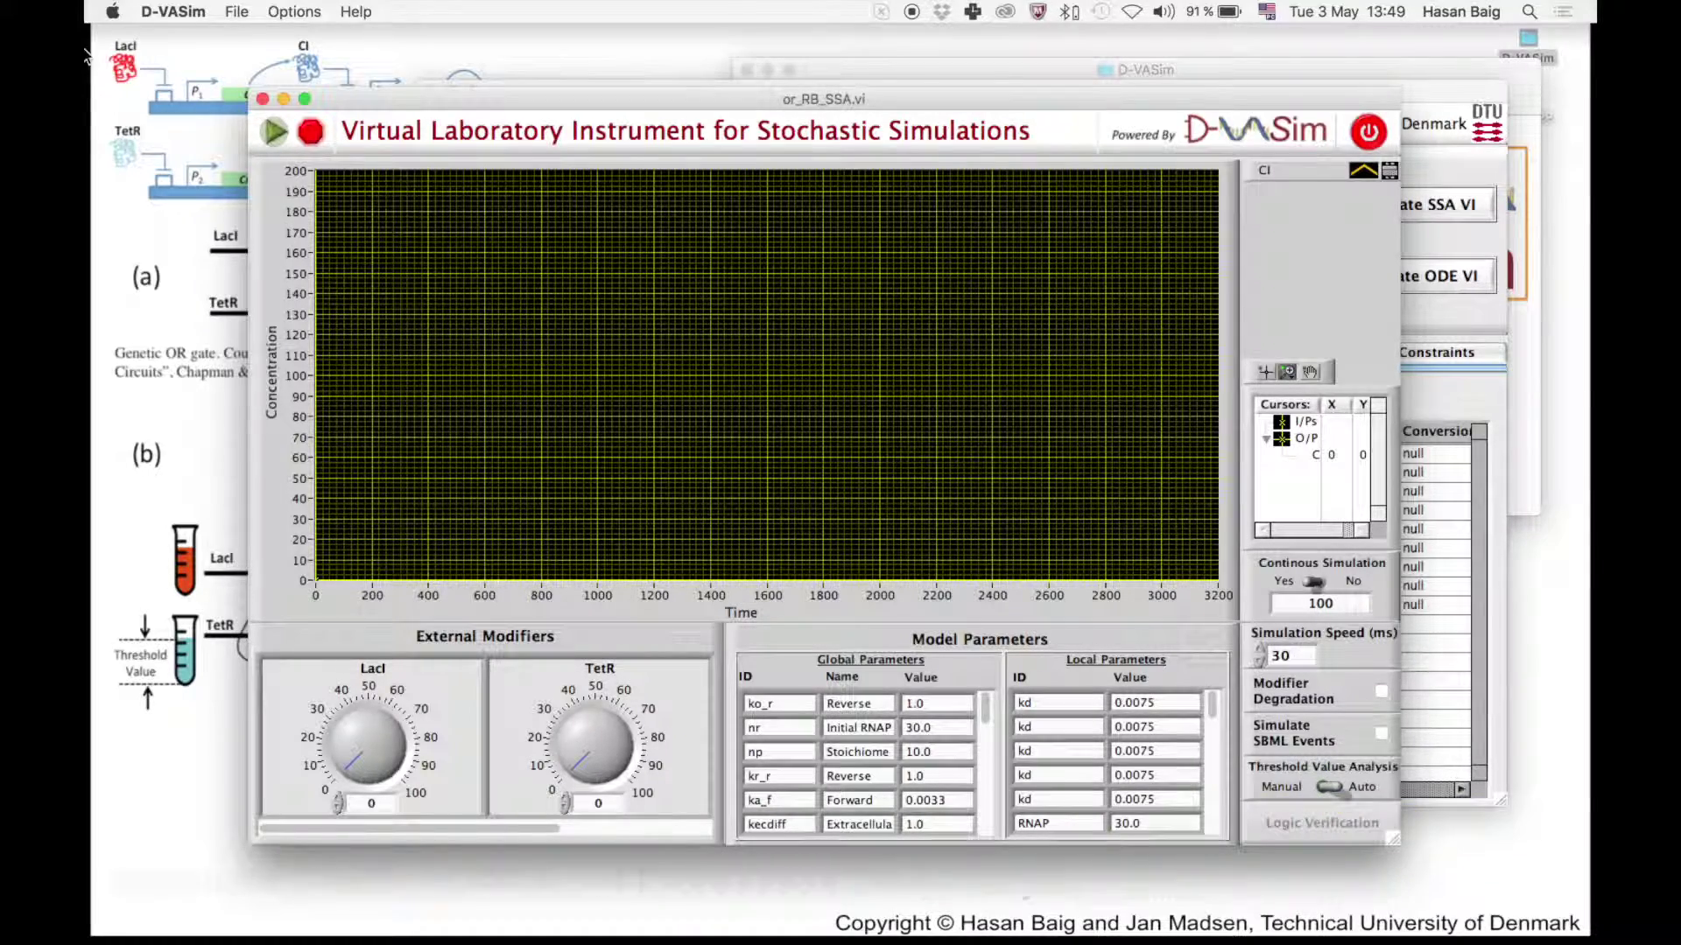
left_click(272, 138)
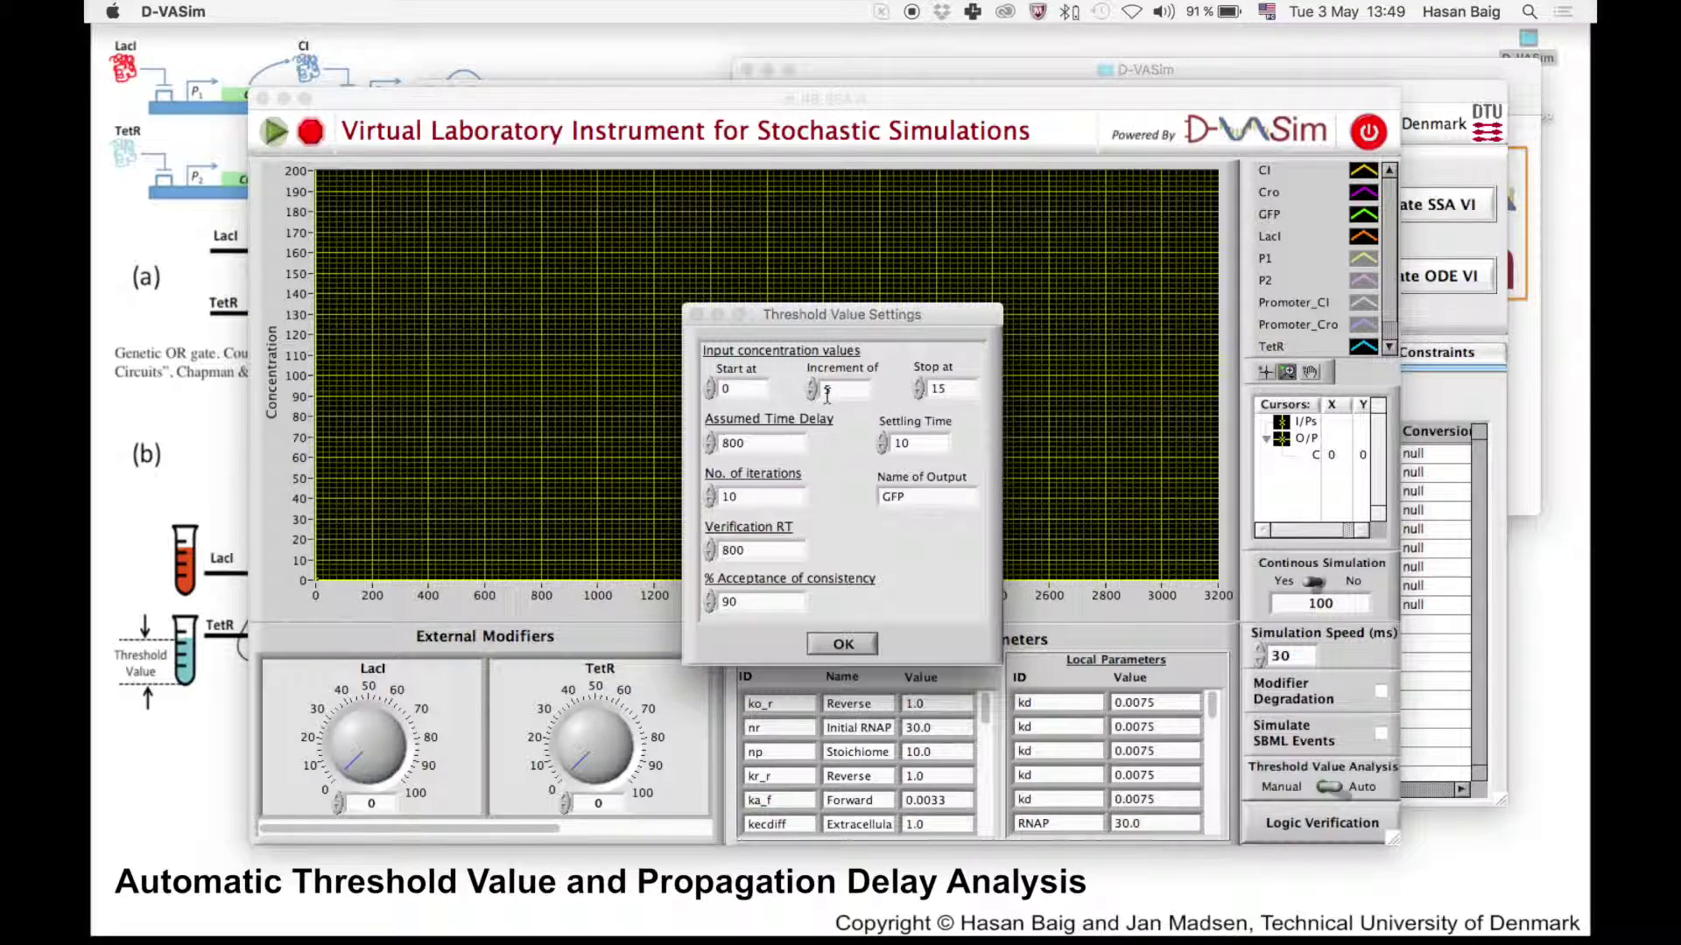
left_click_drag(840, 392, 819, 393)
key("Tab")
type("30")
Run the threshold analysis with an assumed time delay of 1000, settling time 300, 5 iterations and verification RT 1000
left_click(723, 442)
type("1000")
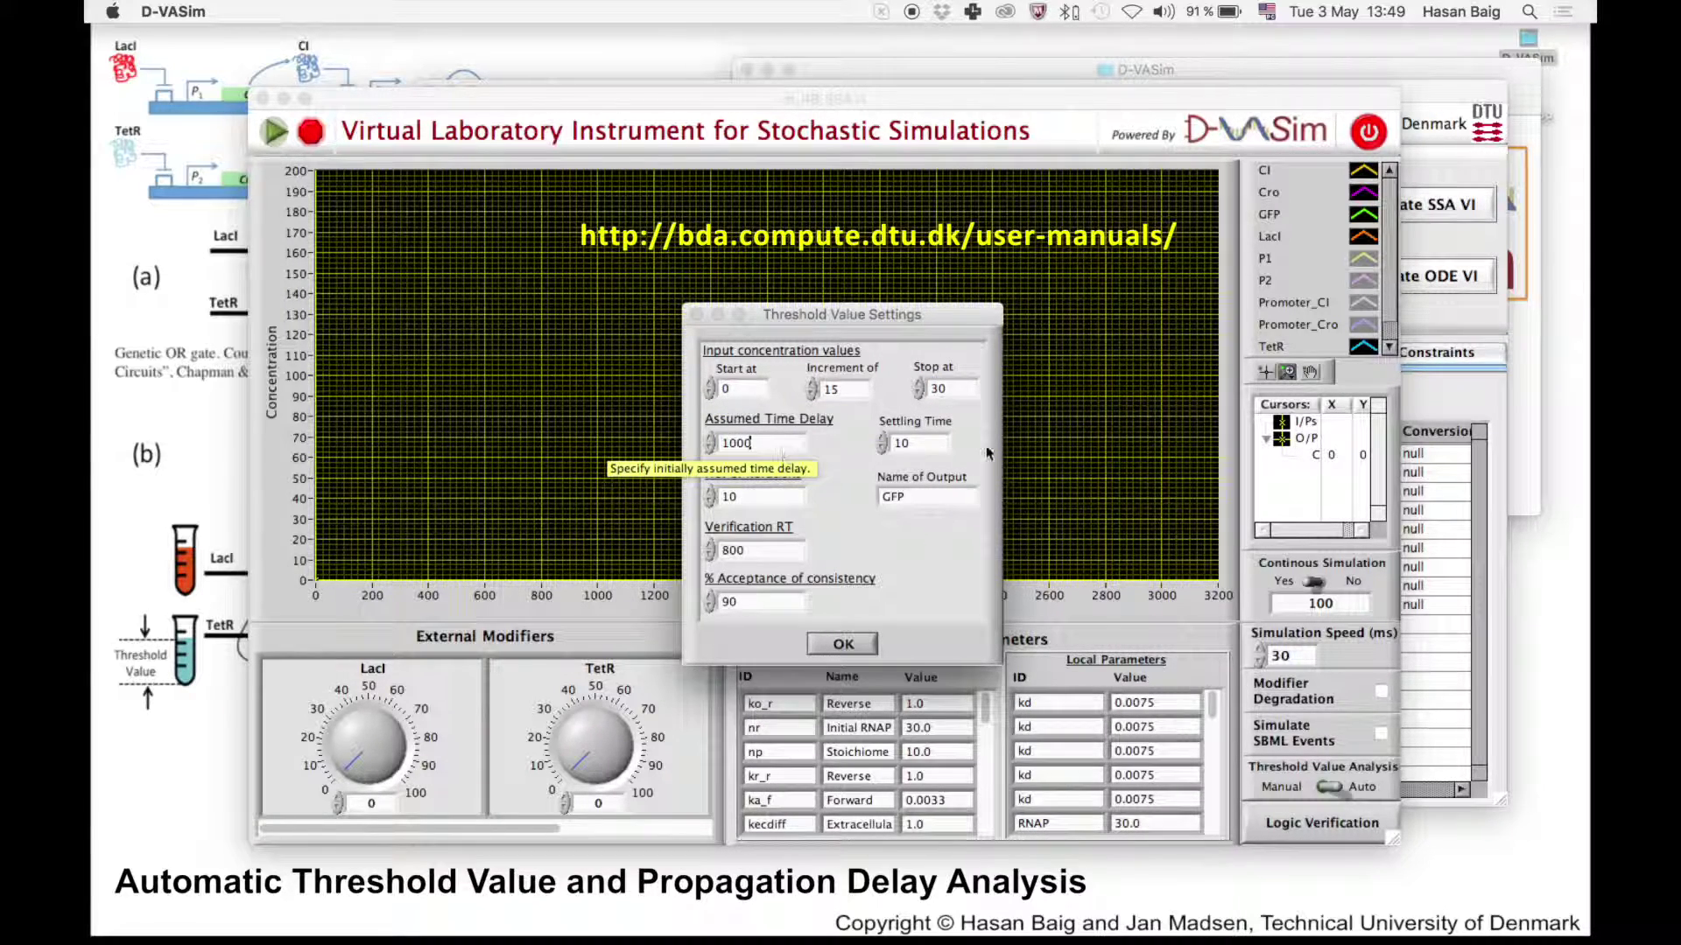
left_click(897, 443)
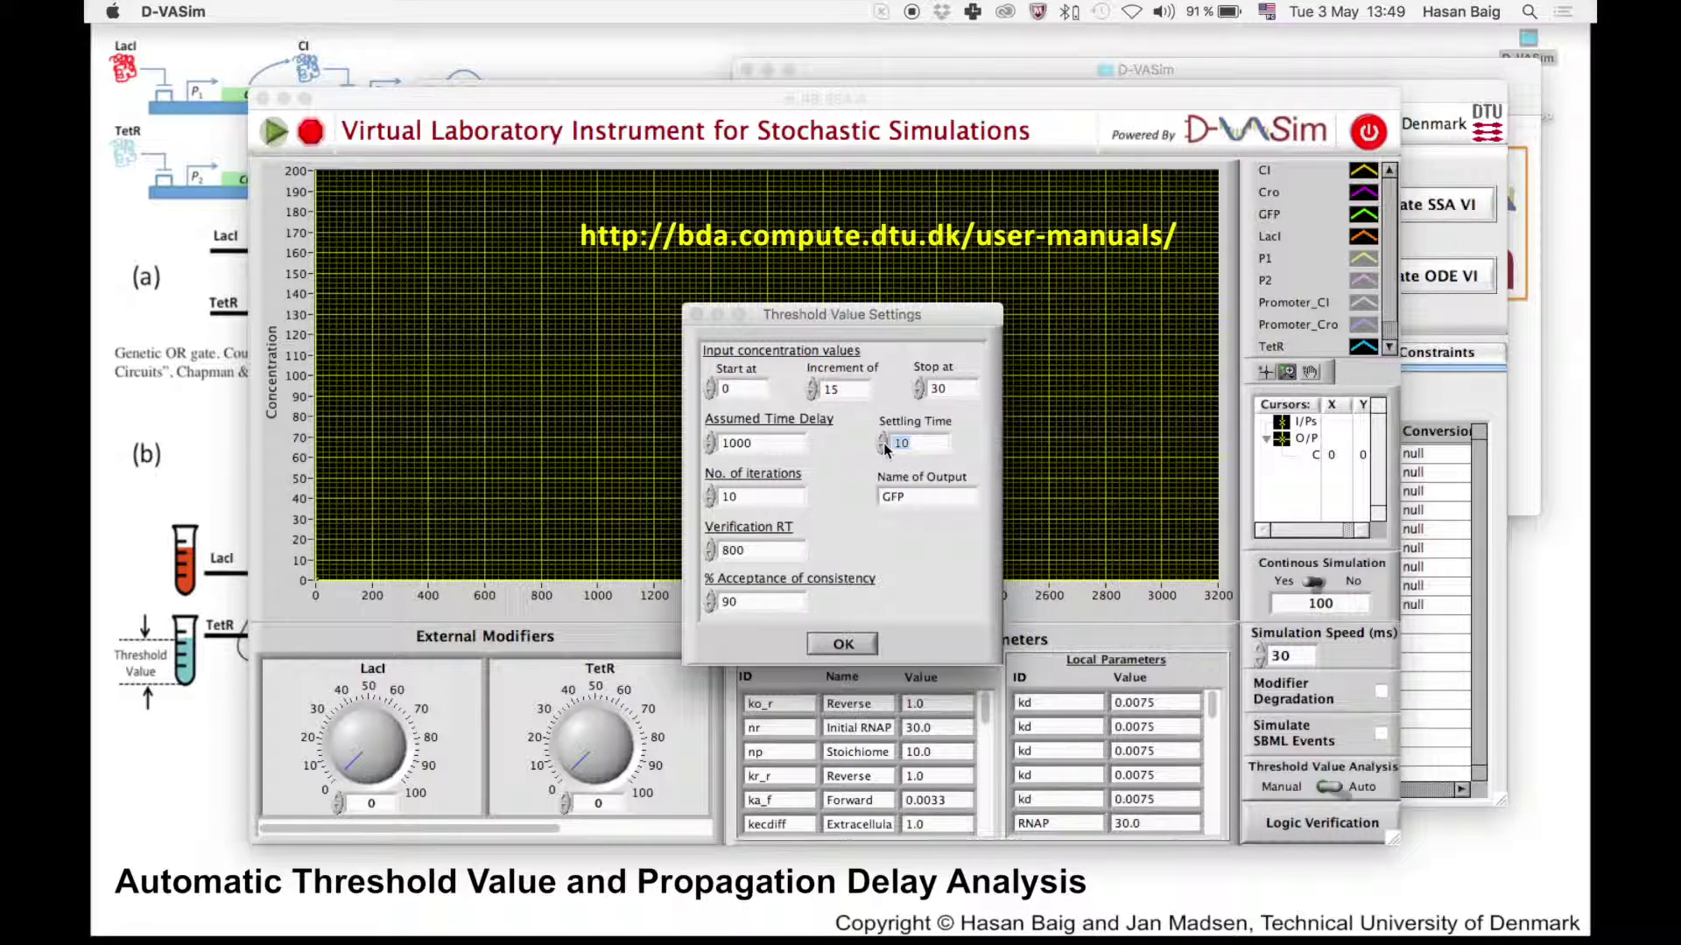
type("300")
left_click(754, 496)
type("5")
left_click(713, 550)
type("1000")
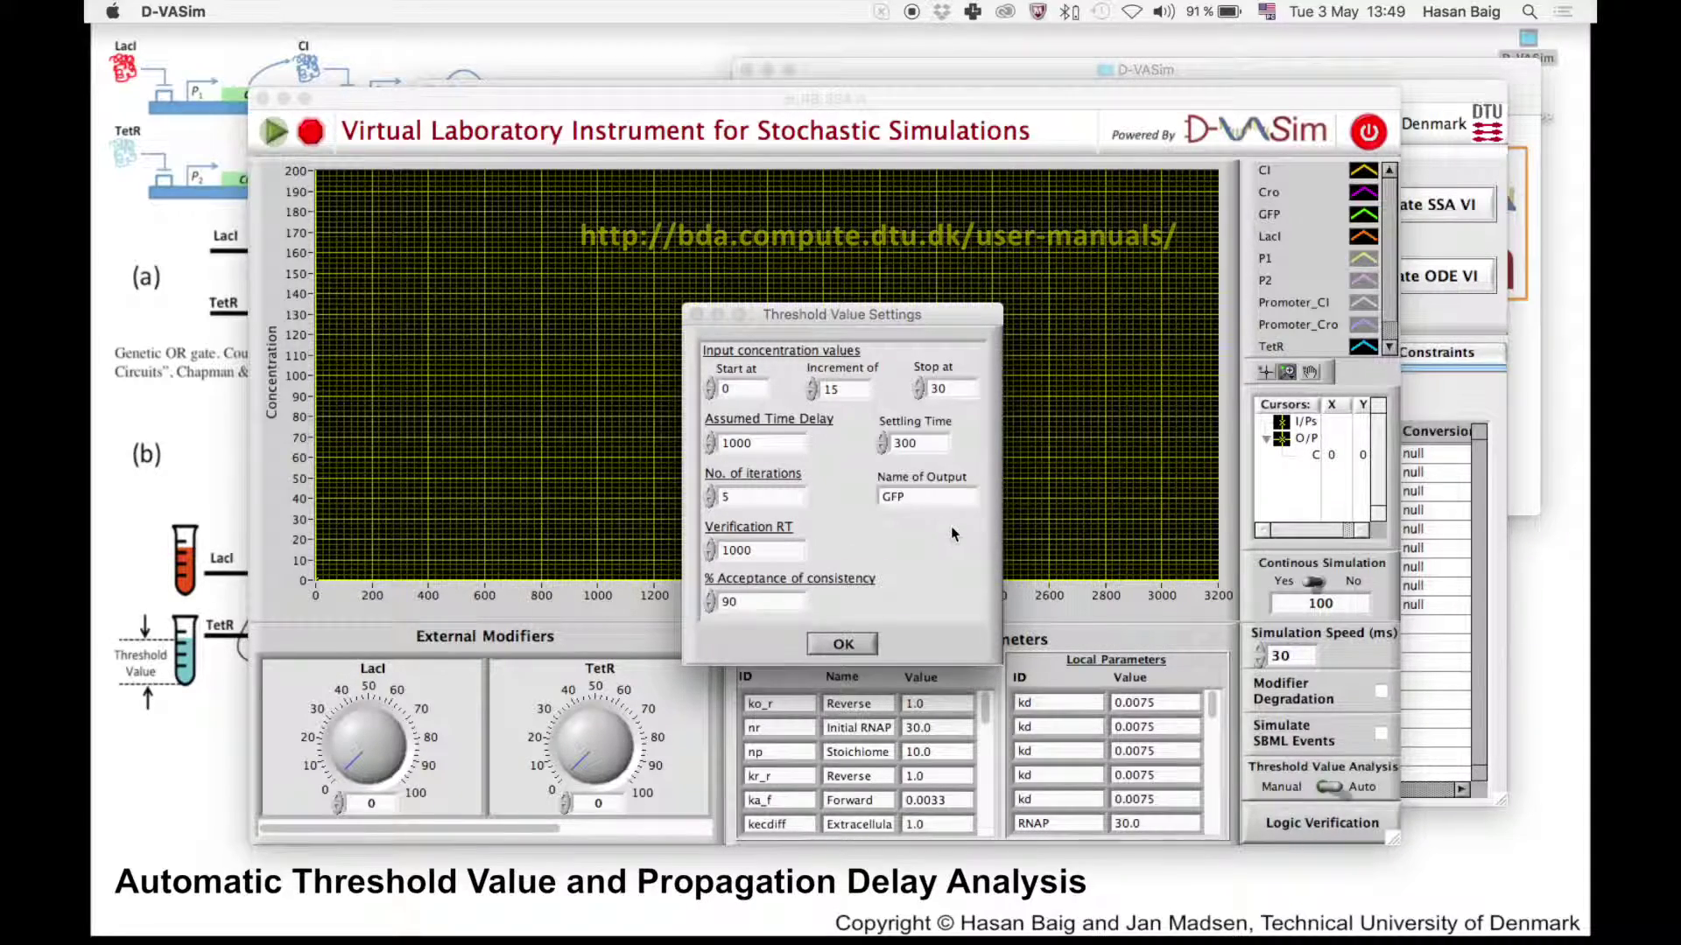
left_click(842, 643)
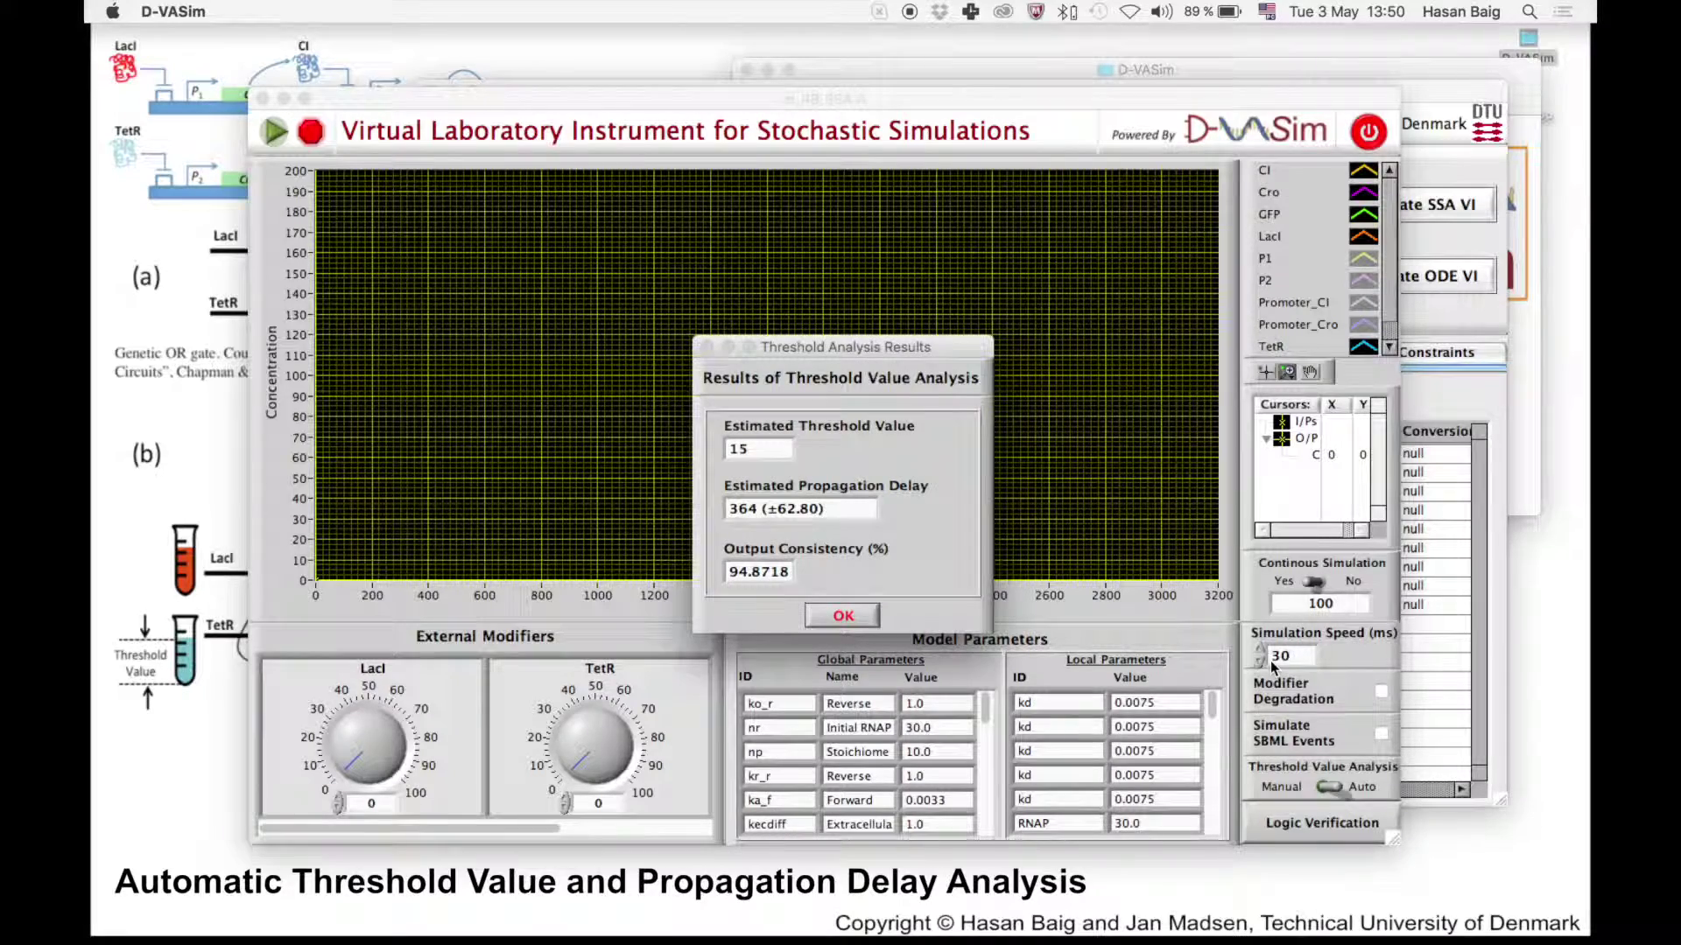
Dismiss the threshold analysis results, and raise TetR to about 21.6 and LacI to about 20.4 during the running simulation
left_click_drag(841, 338, 830, 289)
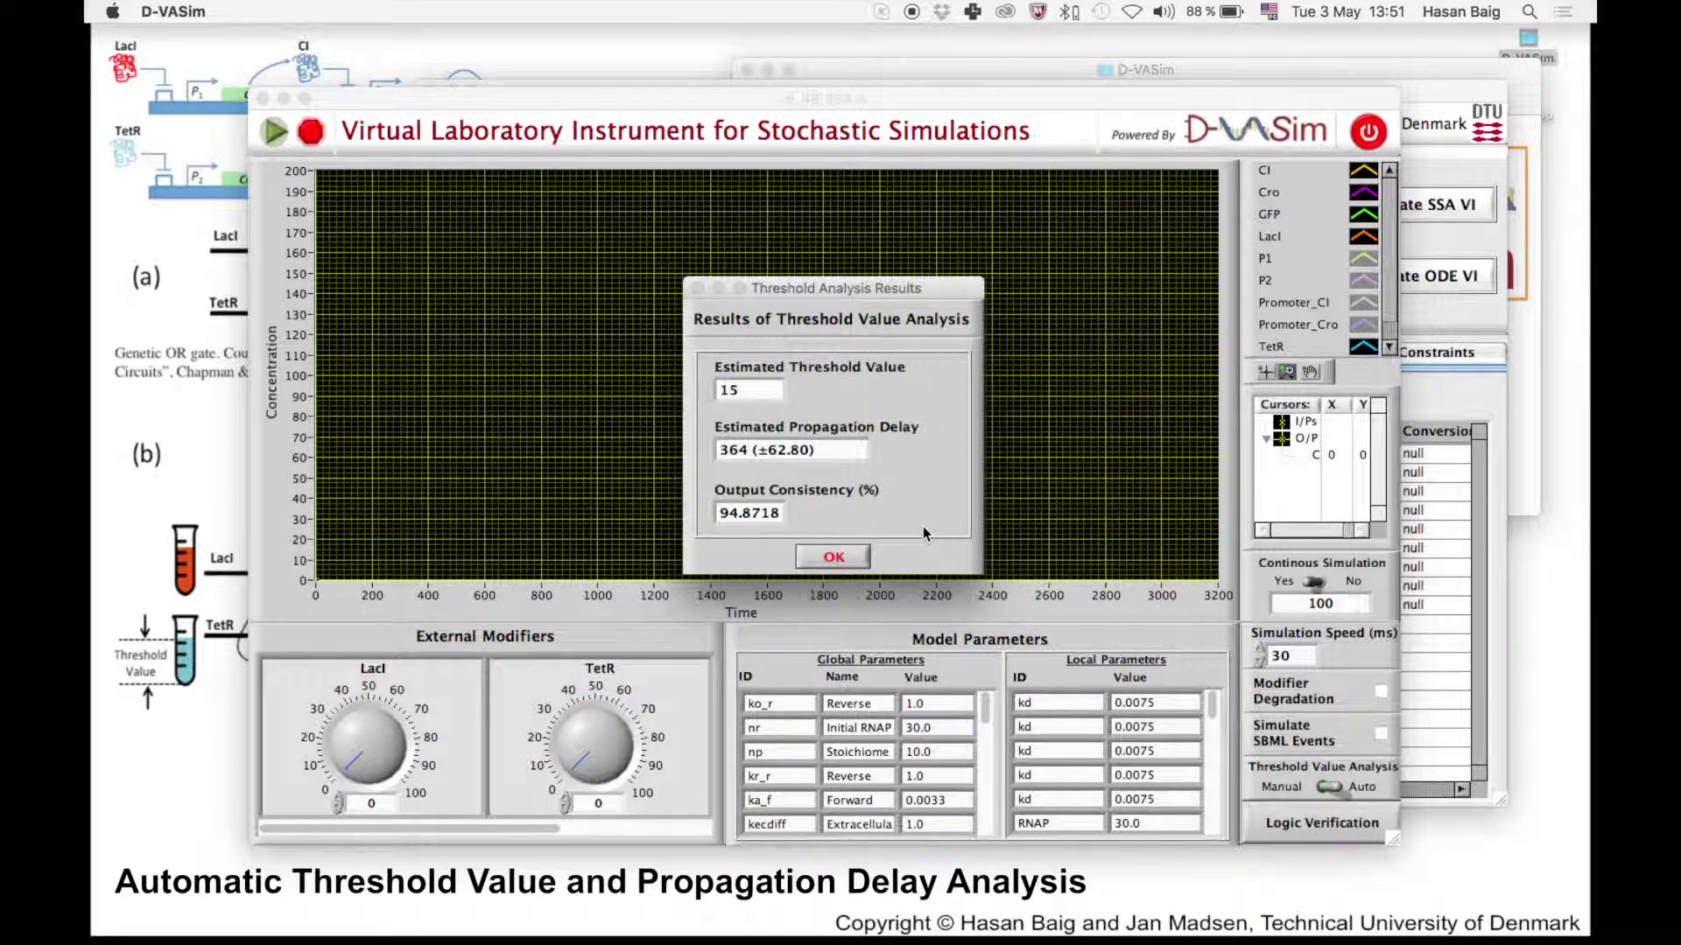
left_click(829, 560)
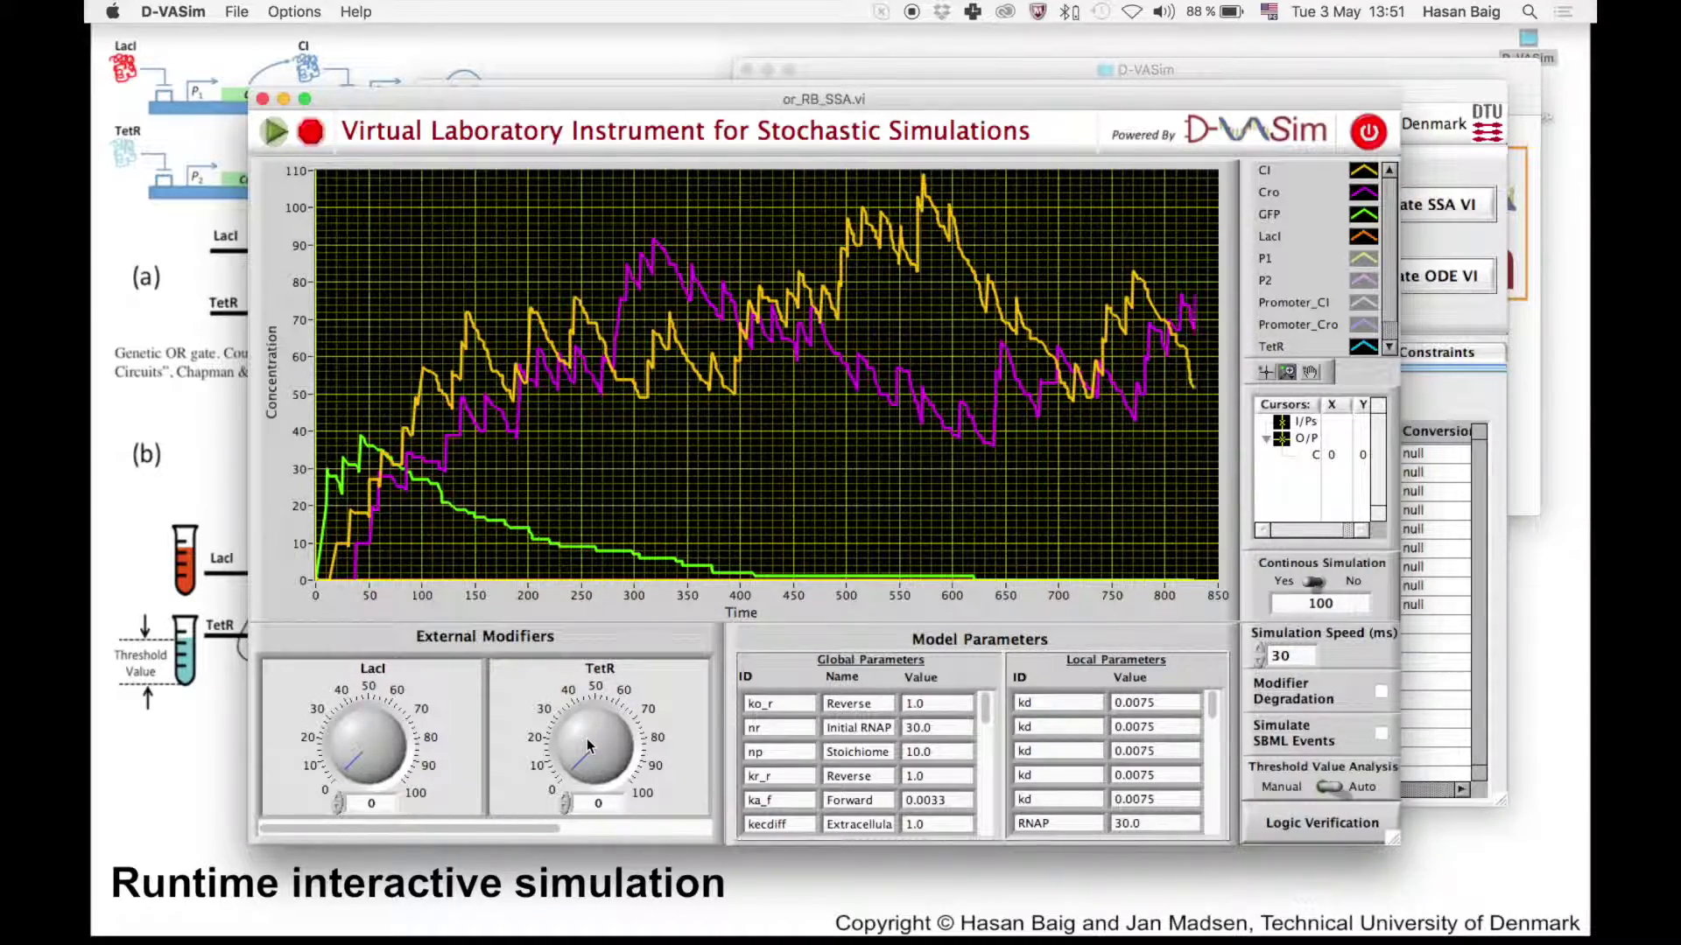
left_click_drag(578, 778, 575, 752)
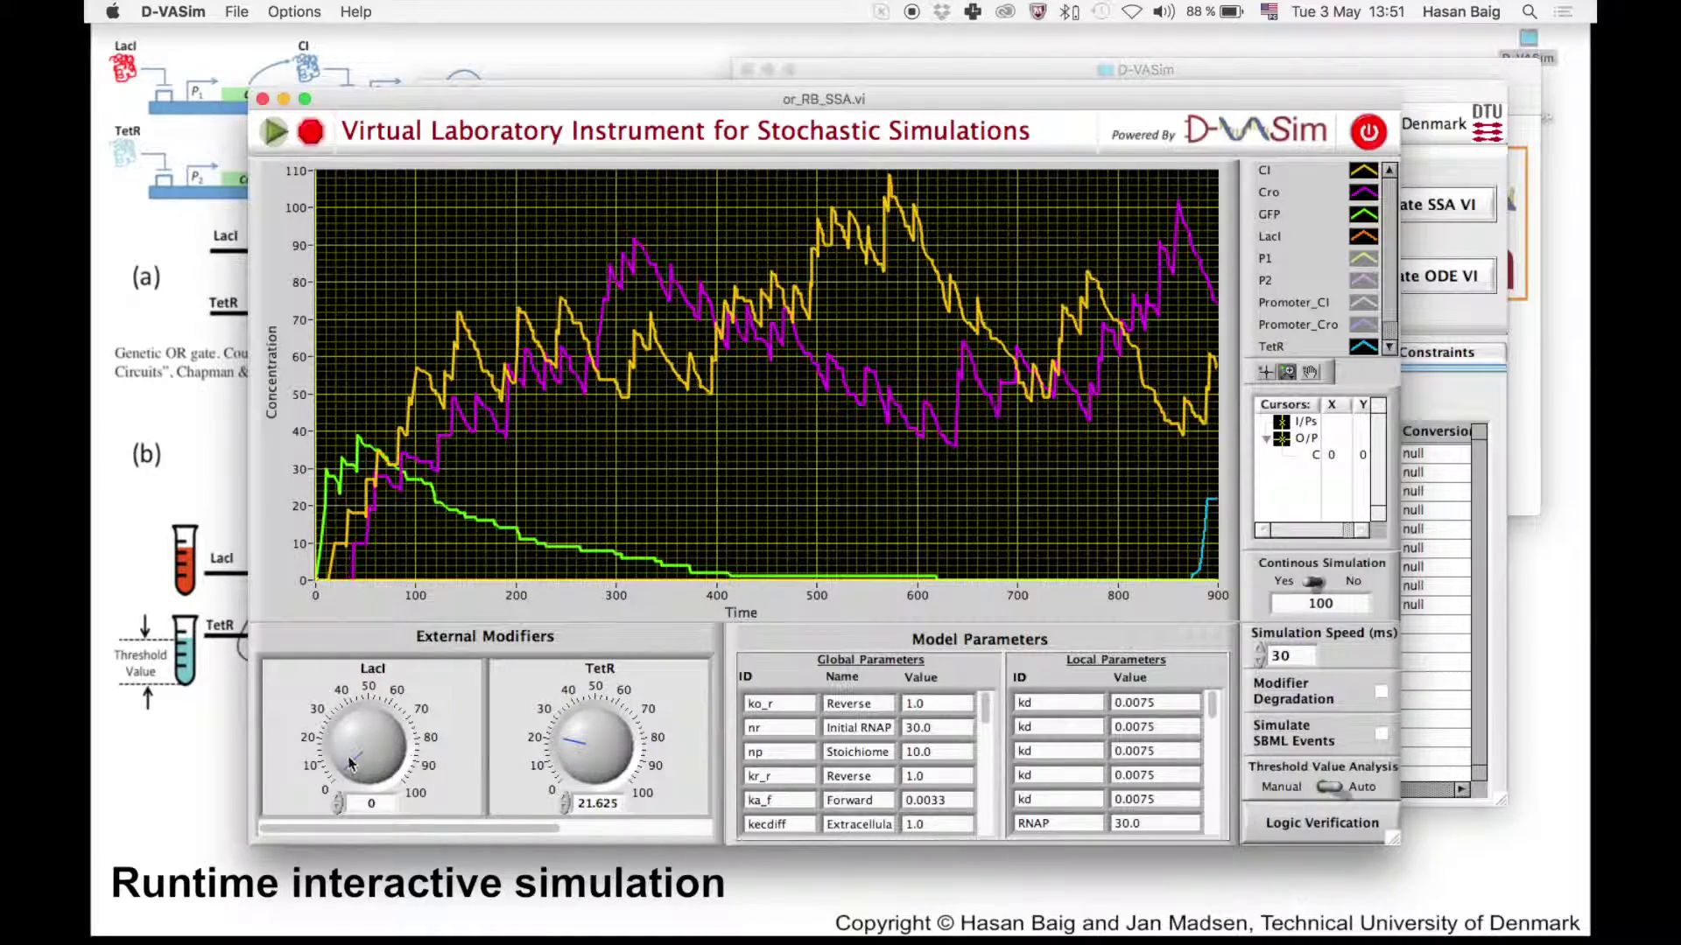
left_click_drag(355, 761, 346, 751)
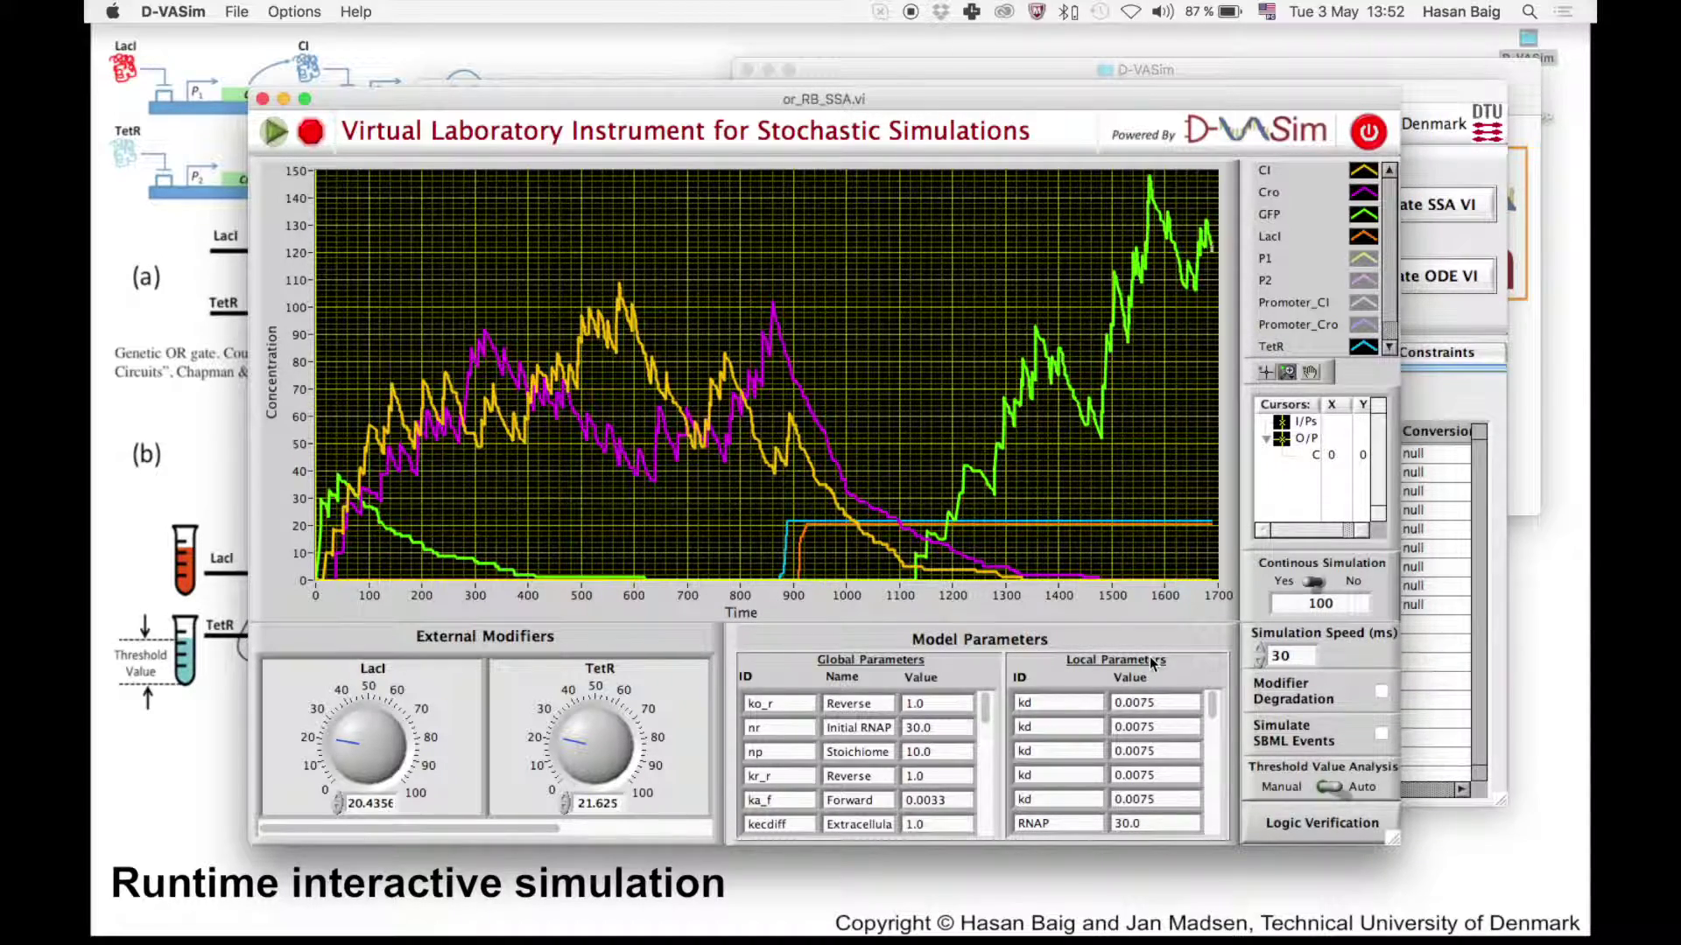
Run logic verification with GFP as the output species and thresholds of 15, and close the Boolean logic results
left_click(1307, 824)
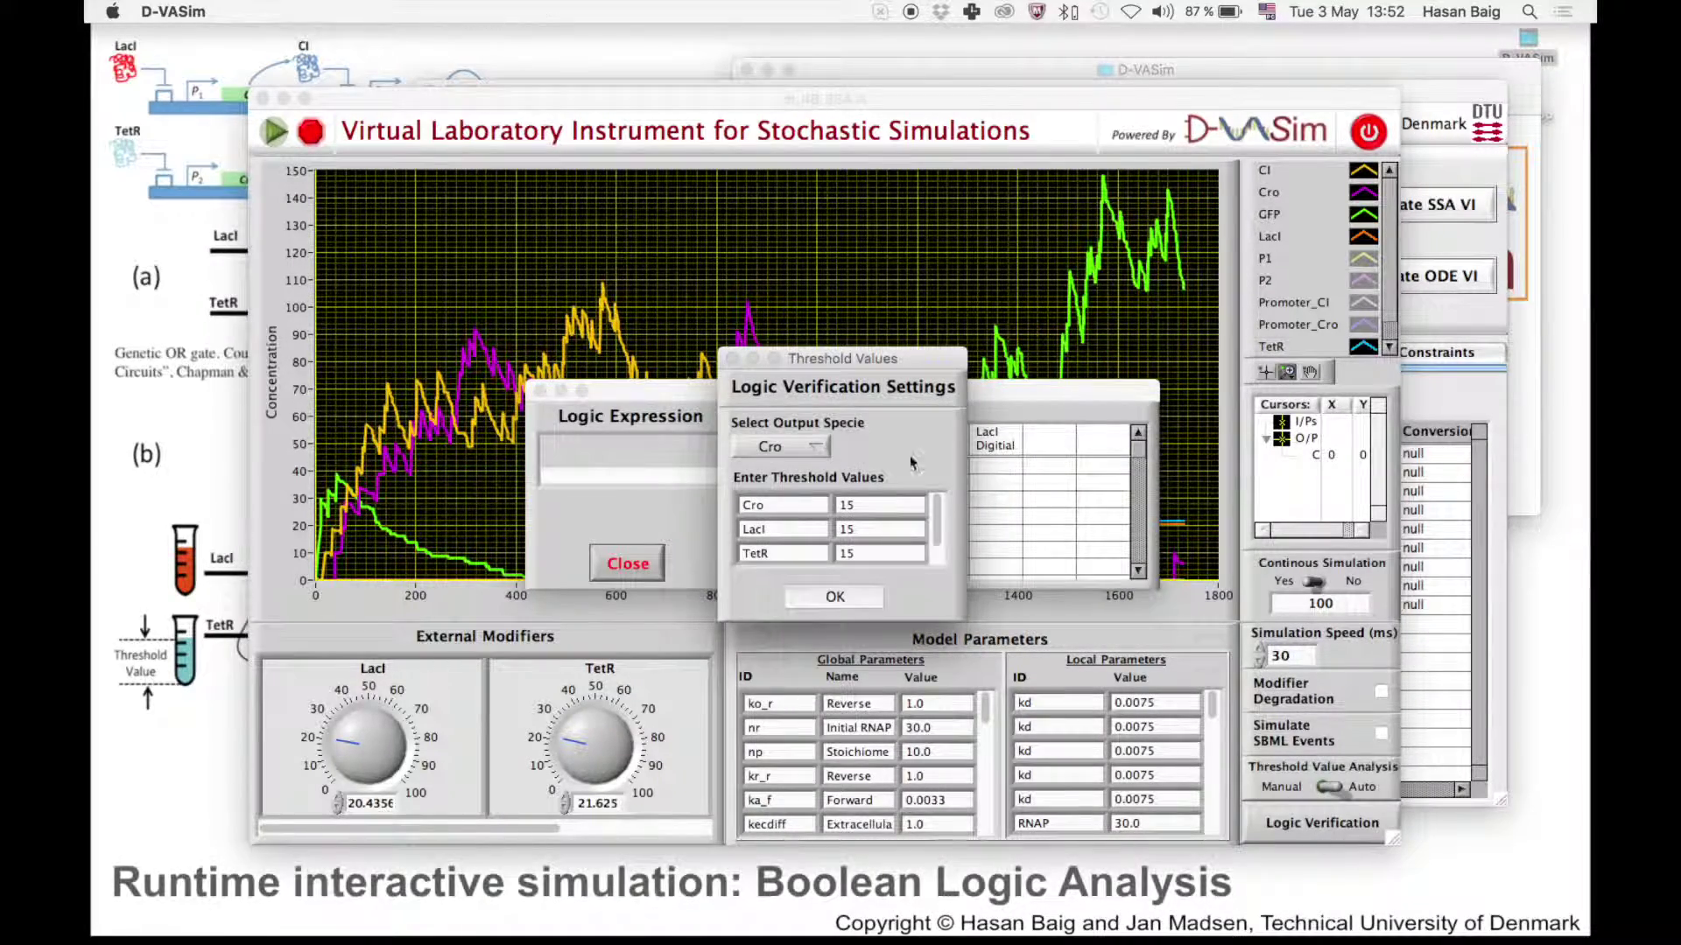
left_click(810, 449)
left_click(800, 459)
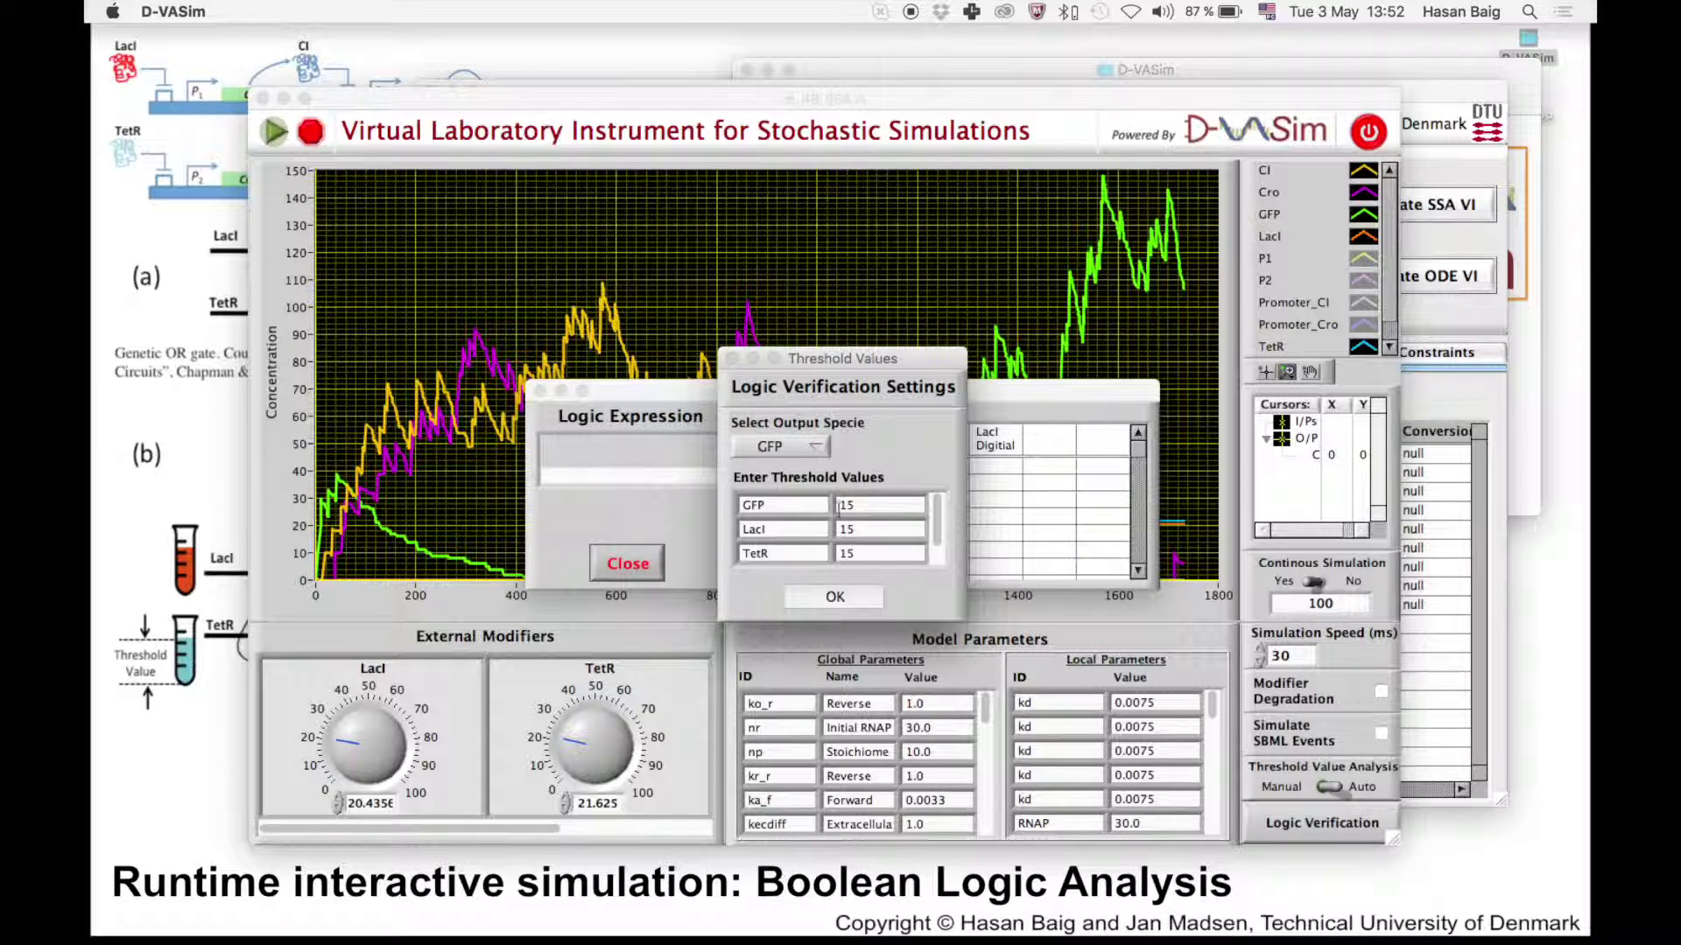
left_click(849, 602)
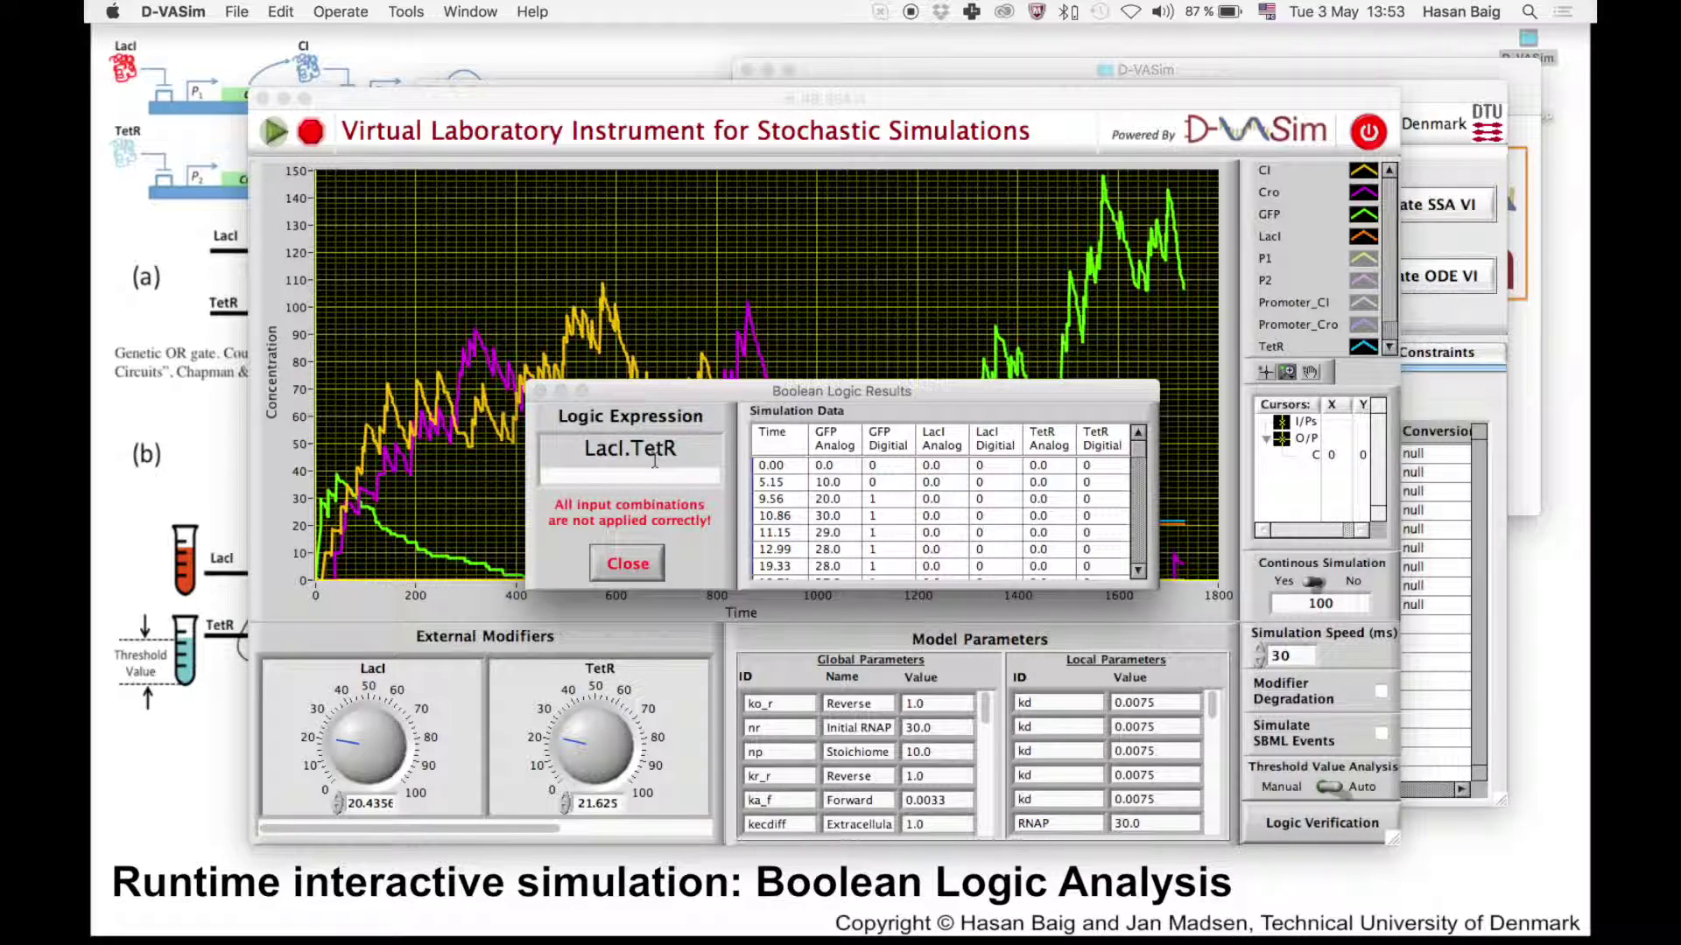
left_click(648, 567)
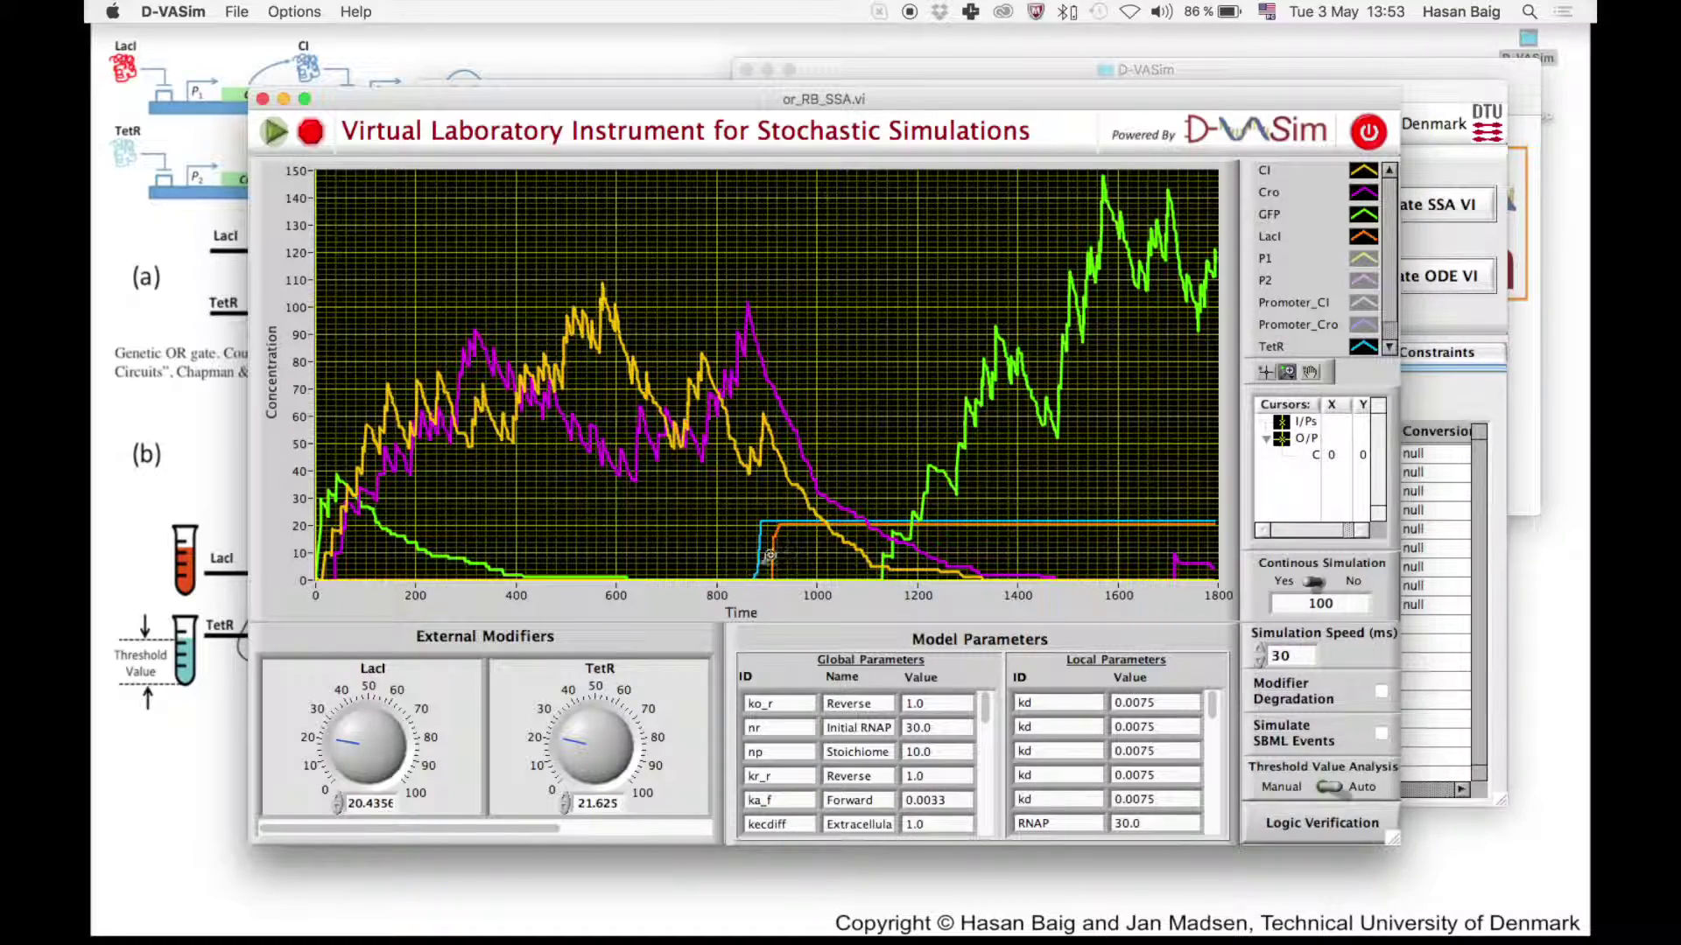
Apply the other input combinations: set LacI to 0, raise it to about 22.8 and set TetR to 0, and lower LacI close to 0
left_click(351, 746)
left_click_drag(351, 746, 365, 786)
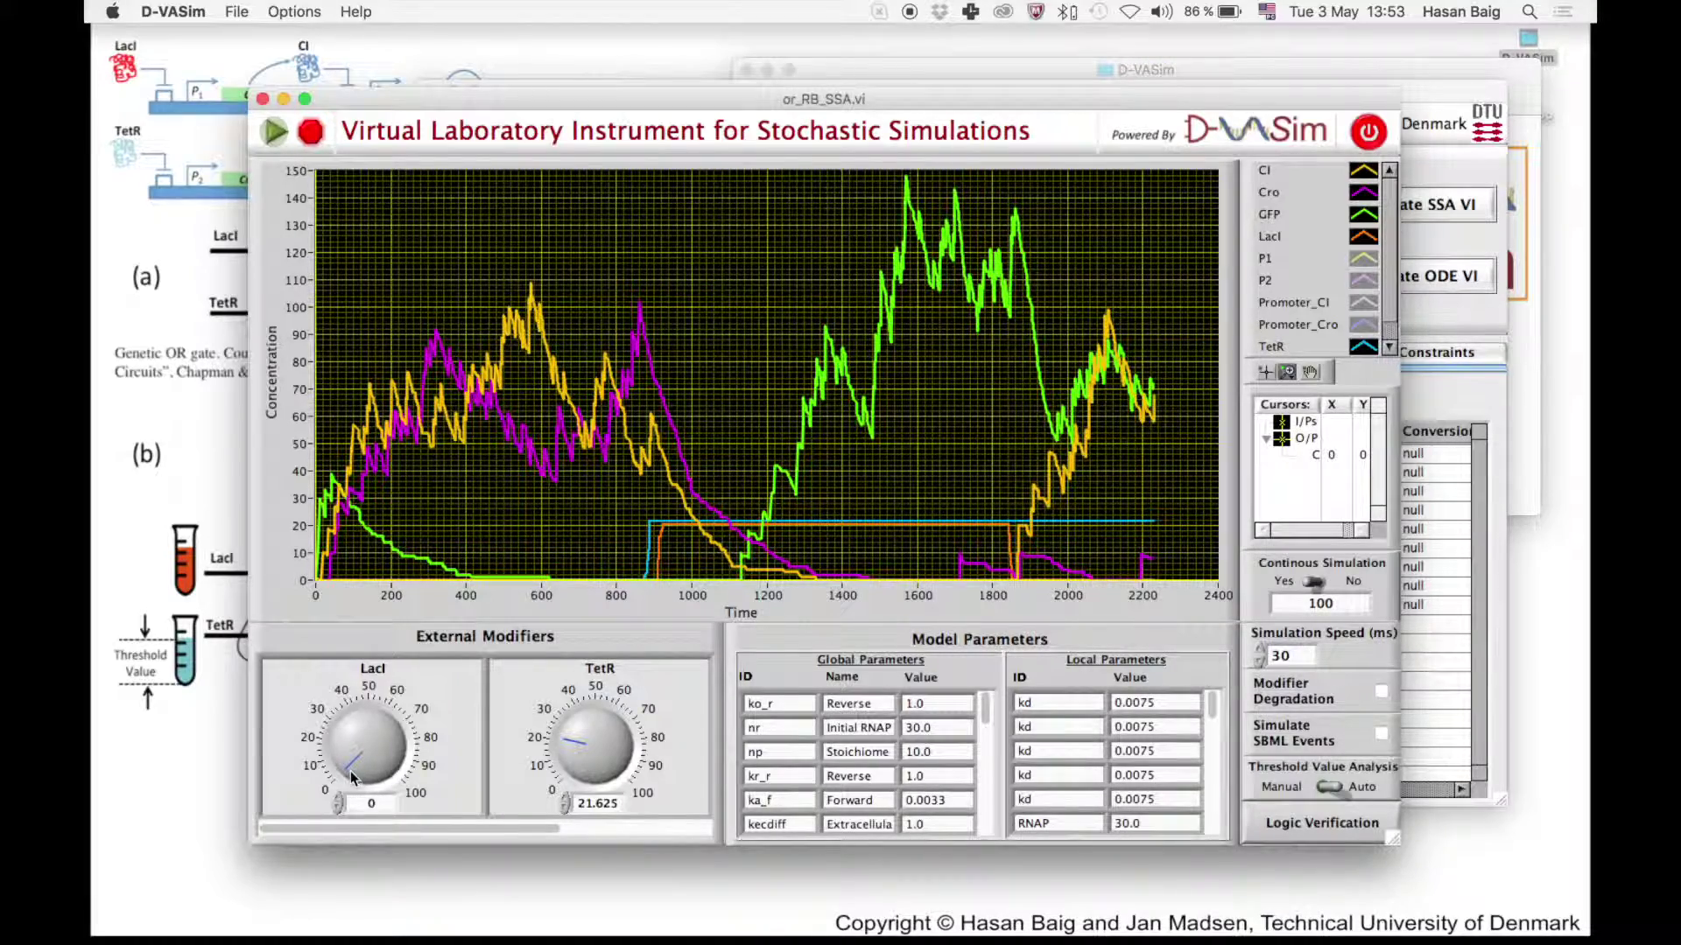
left_click_drag(355, 773, 337, 742)
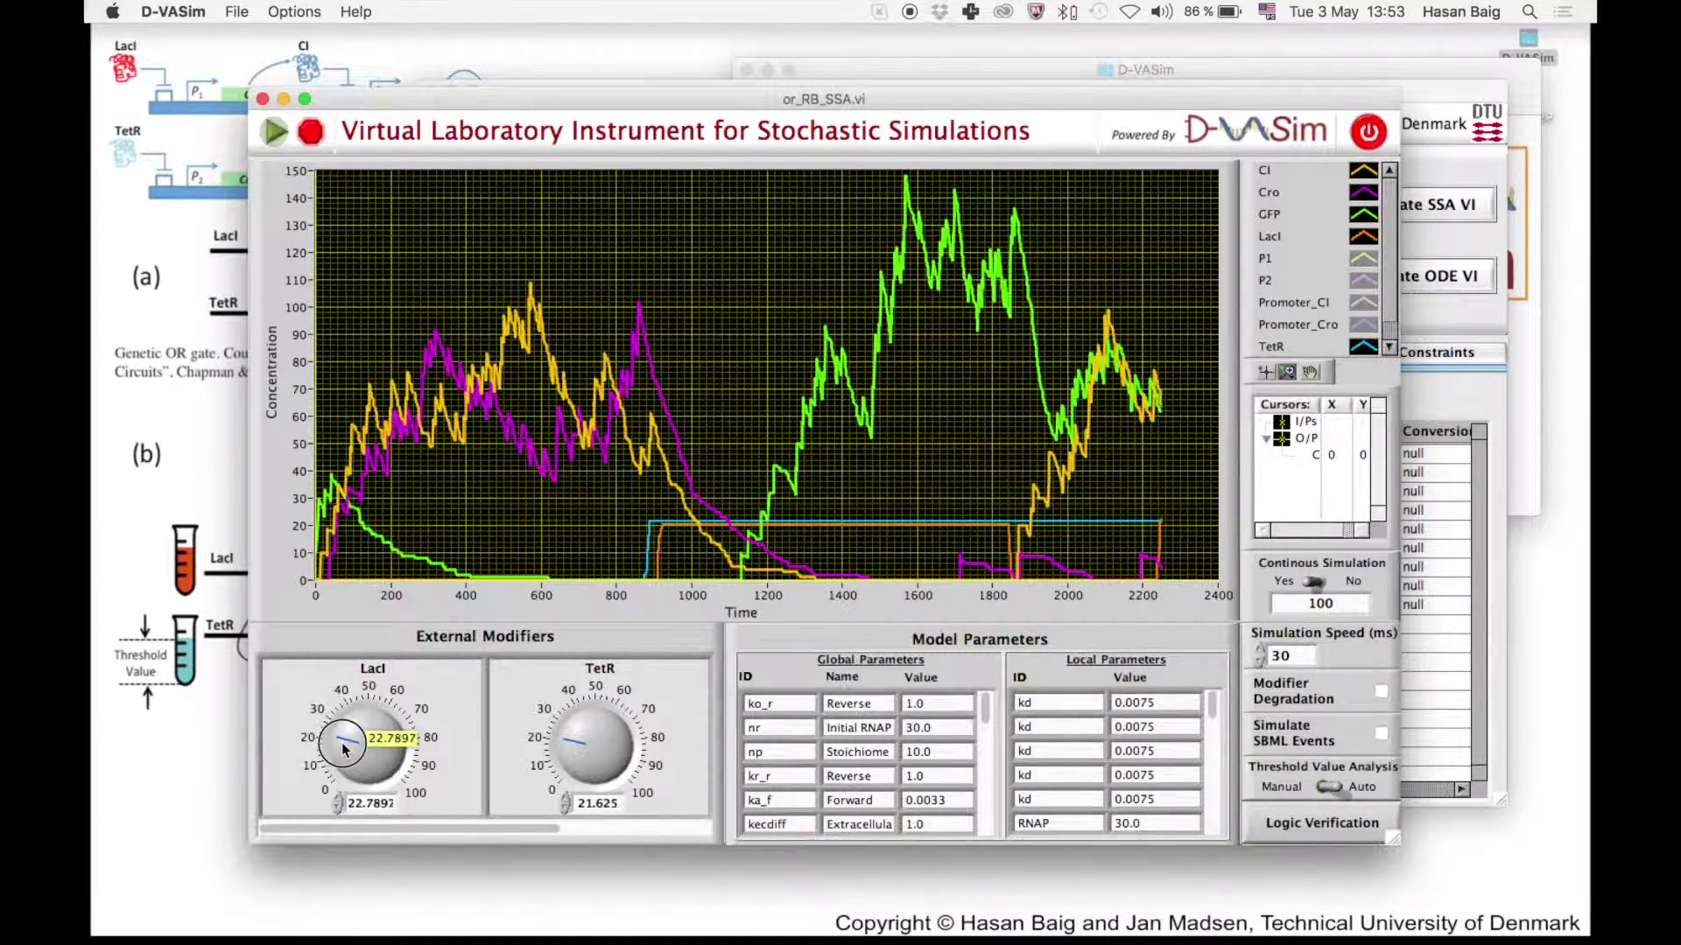
left_click_drag(569, 742, 567, 769)
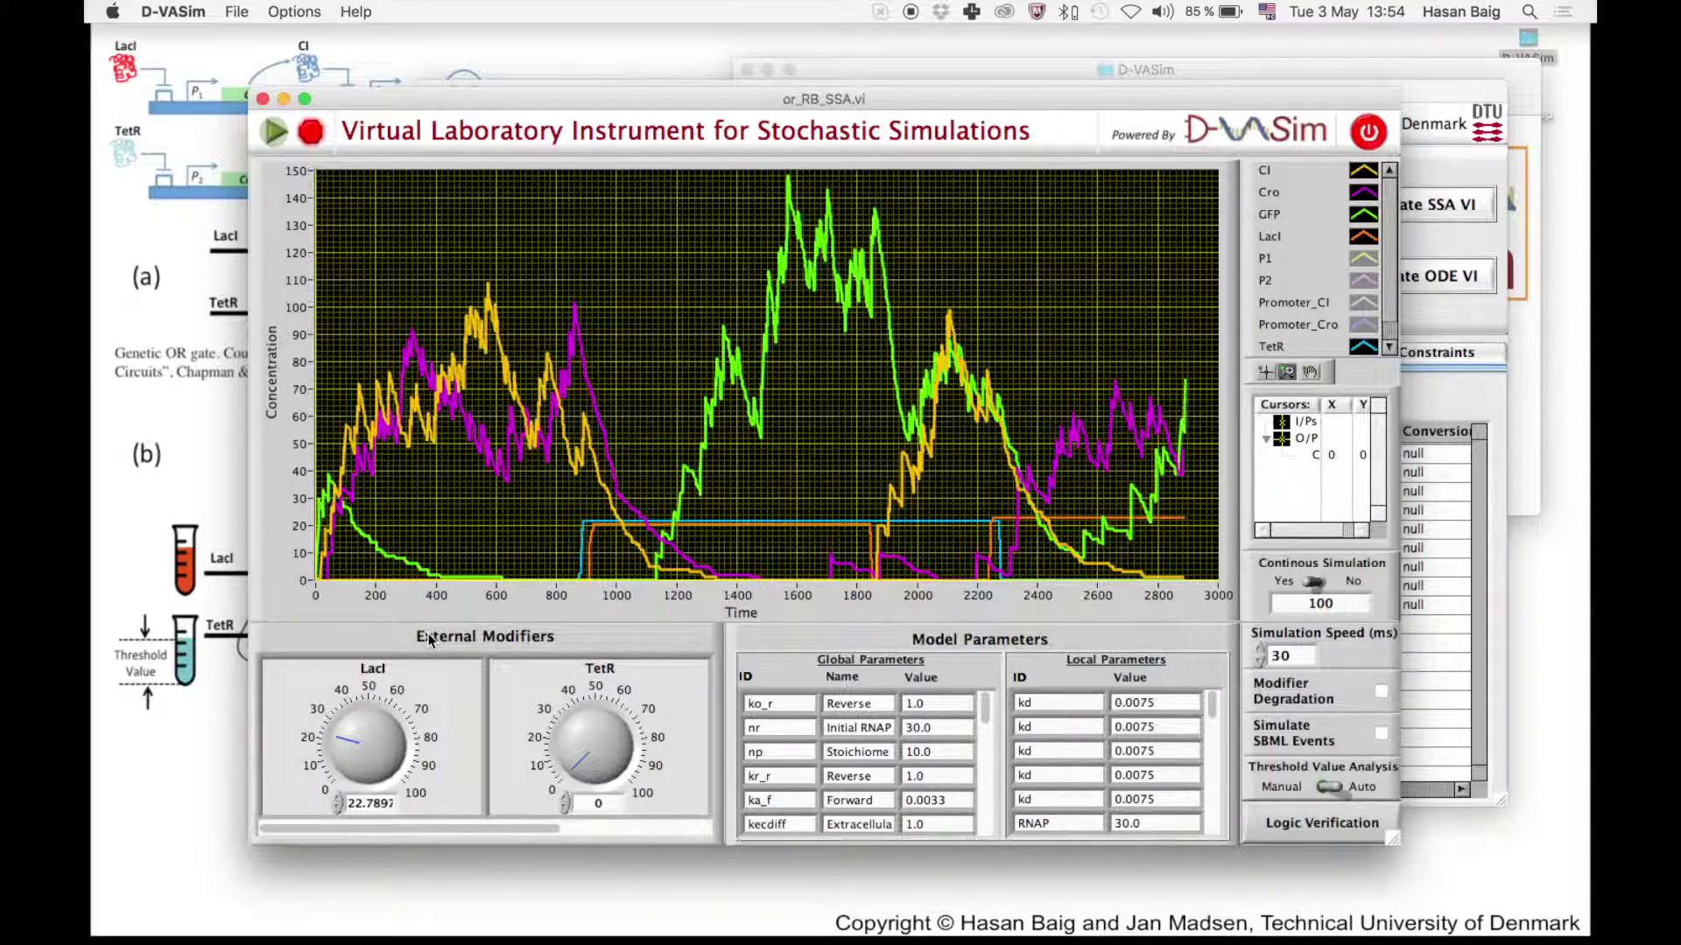
left_click_drag(344, 753, 352, 772)
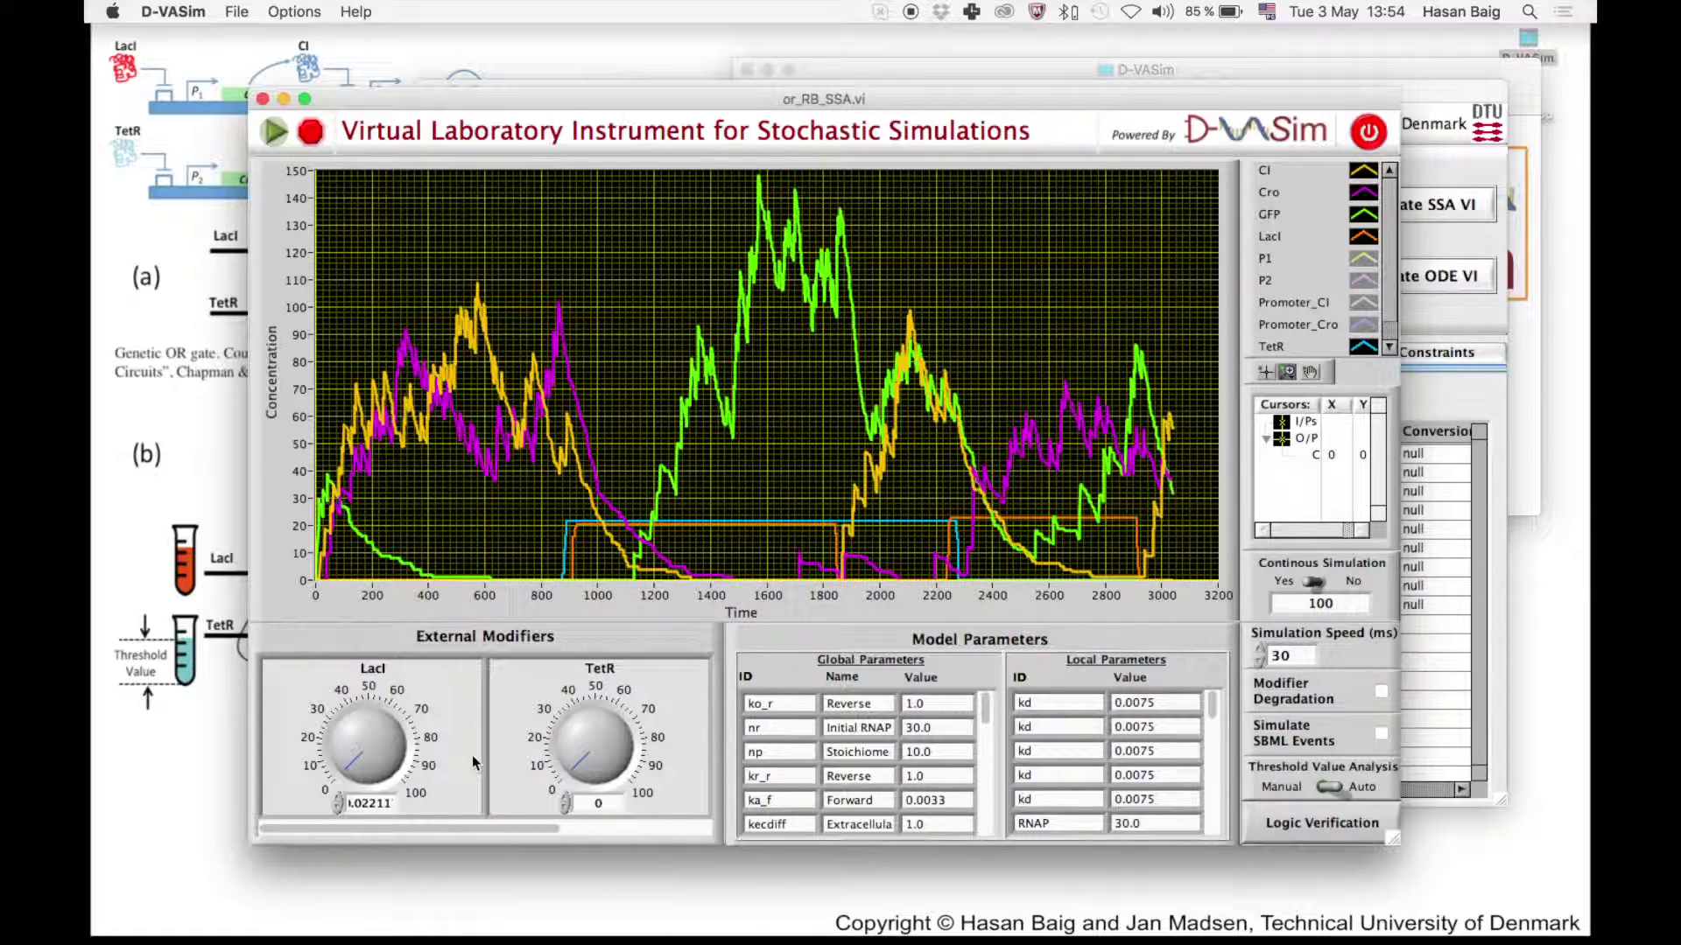
Set the simulation speed to 1 ms
left_click(1283, 655)
double_click(1284, 655)
type("1")
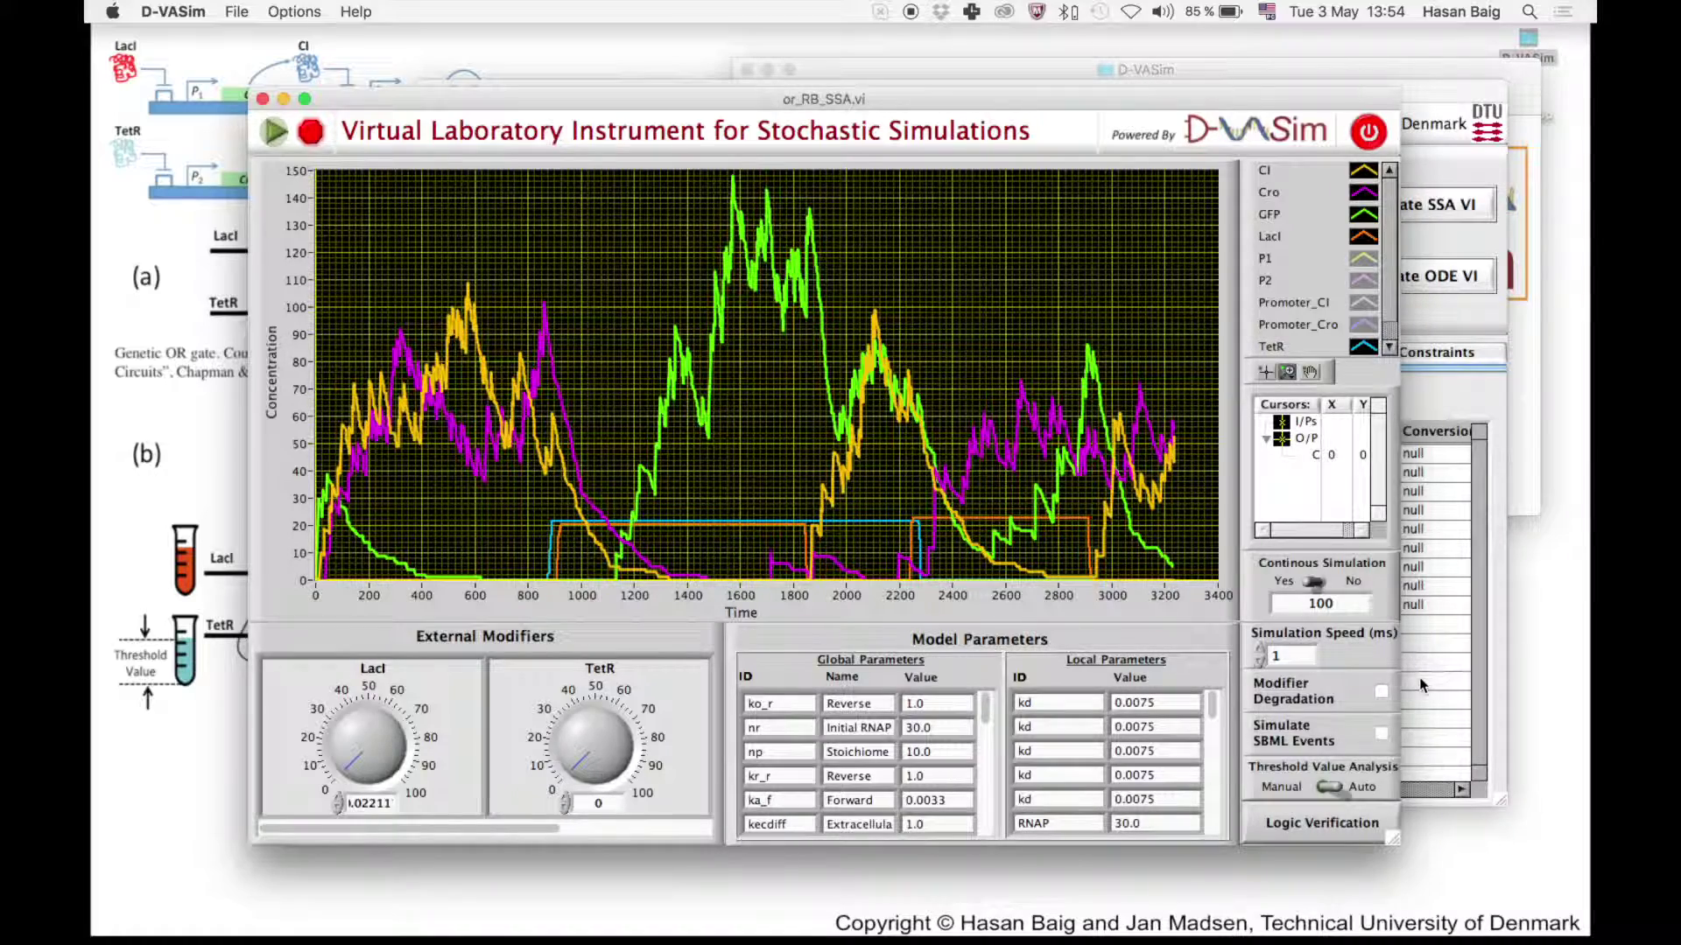
Rerun logic verification for GFP with GFP, LacI and TetR thresholds of 15, review the Boolean logic results and close them
left_click(1339, 834)
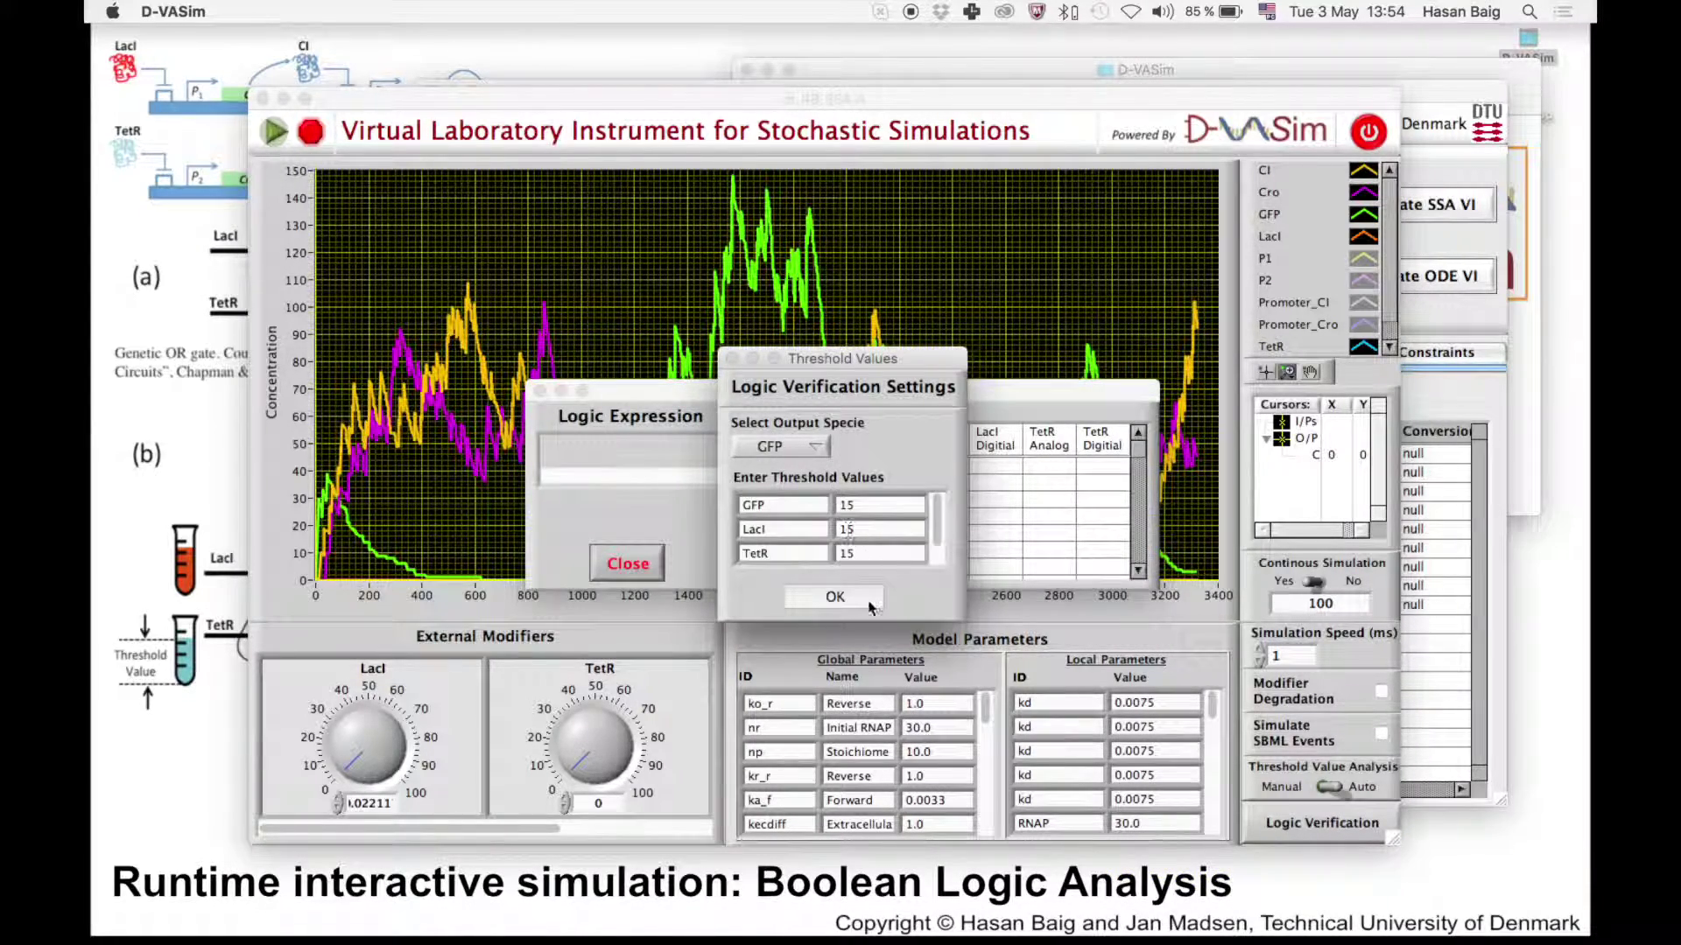
left_click(834, 598)
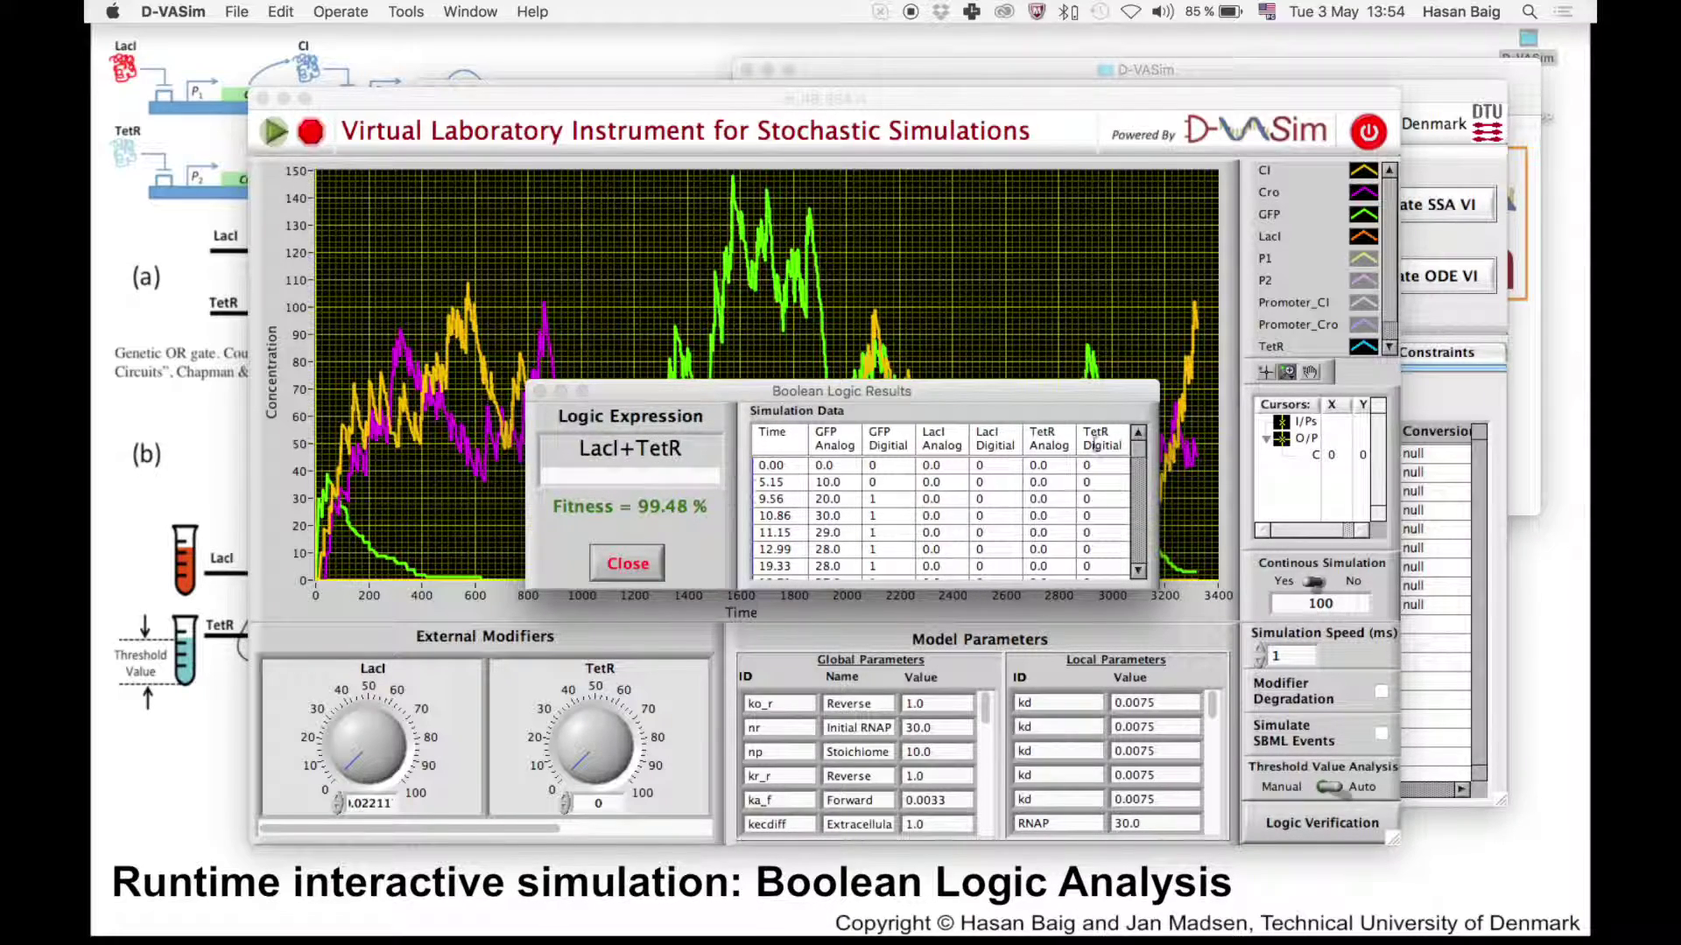
mouse_move(1139, 446)
left_mouse_down()
mouse_move(1141, 573)
mouse_move(1140, 451)
left_mouse_up()
left_click(632, 567)
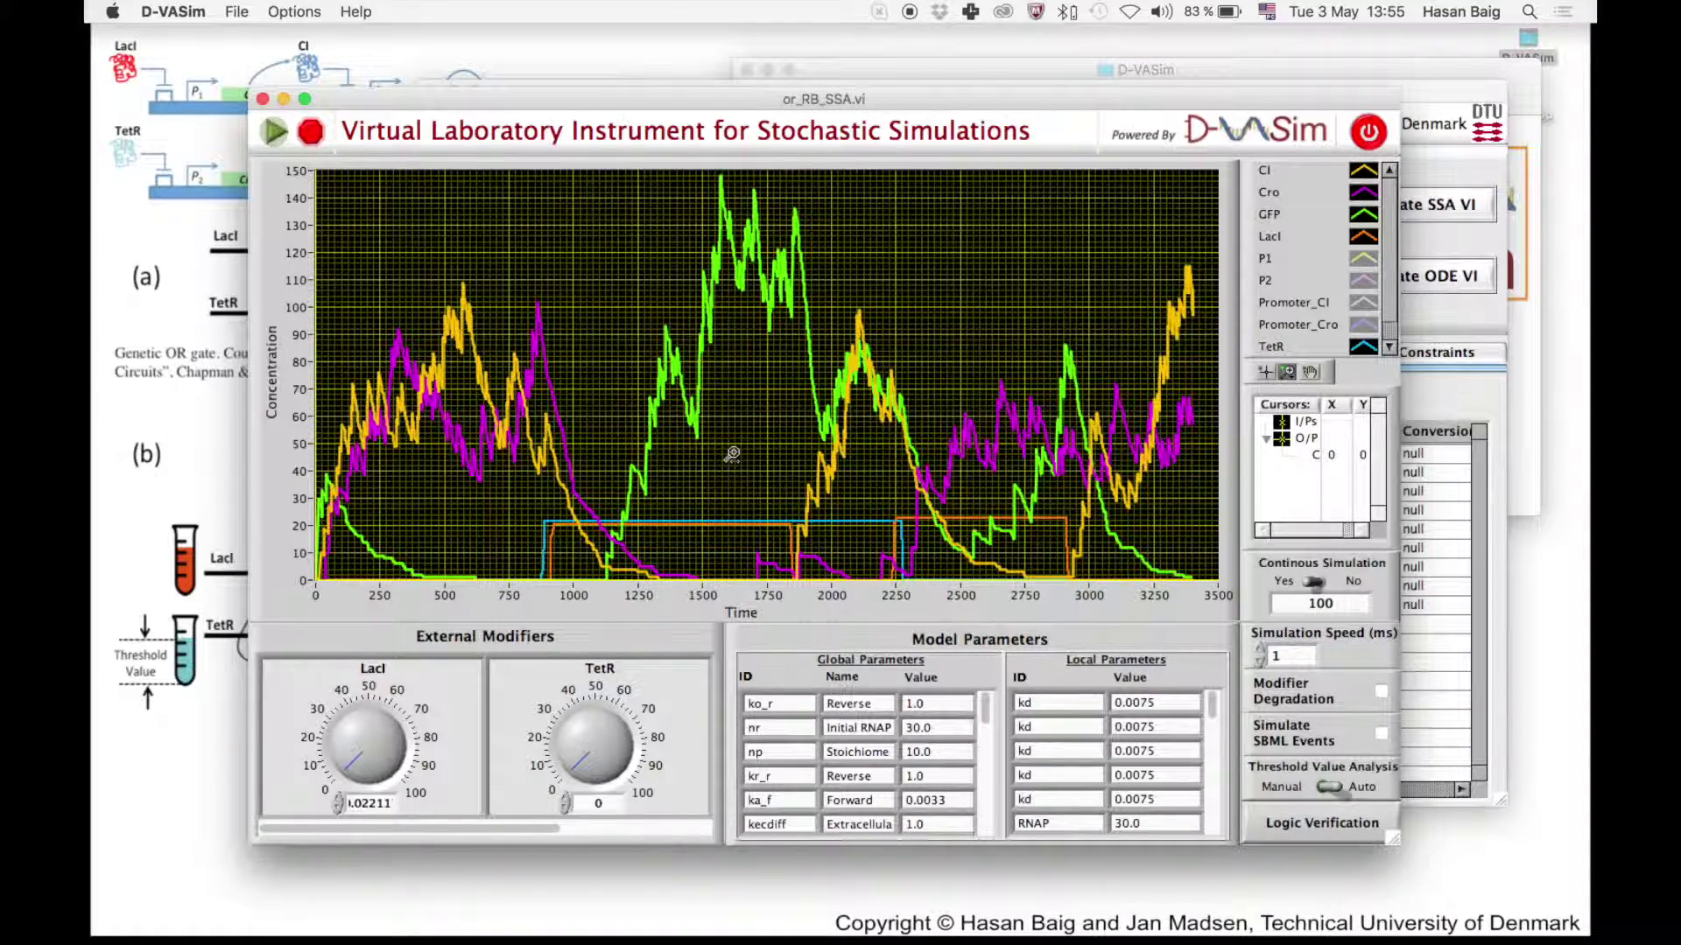
Display the mixed signal waveforms of the simulation and capture their graph as an image
left_click(297, 12)
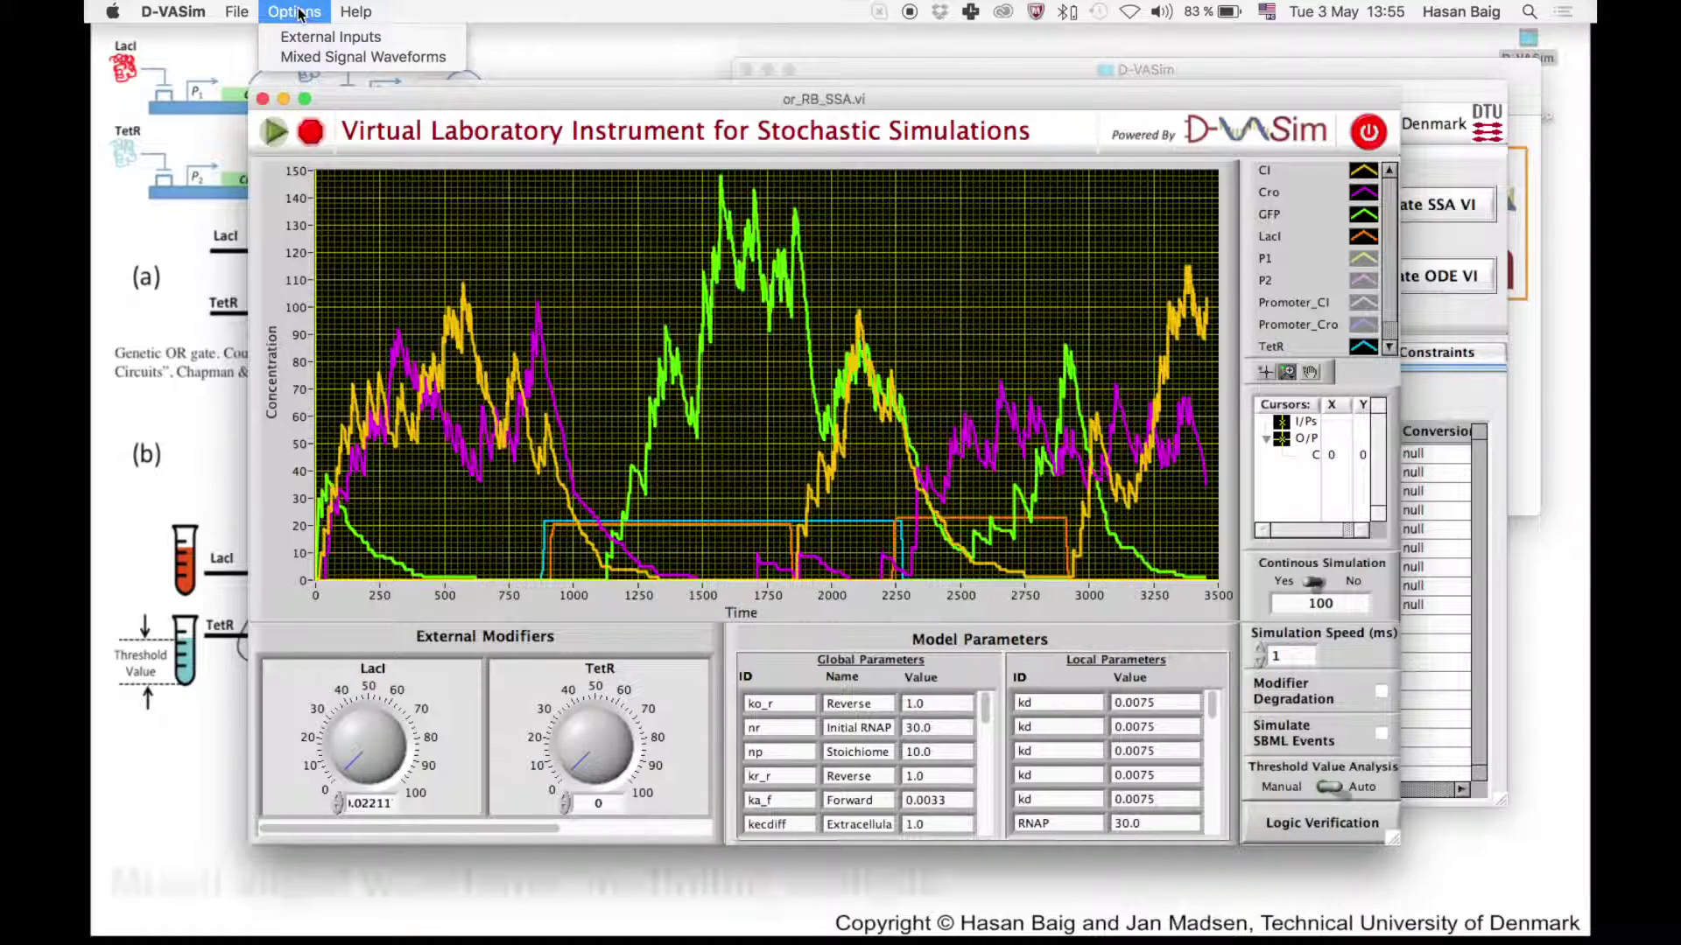
left_click(316, 59)
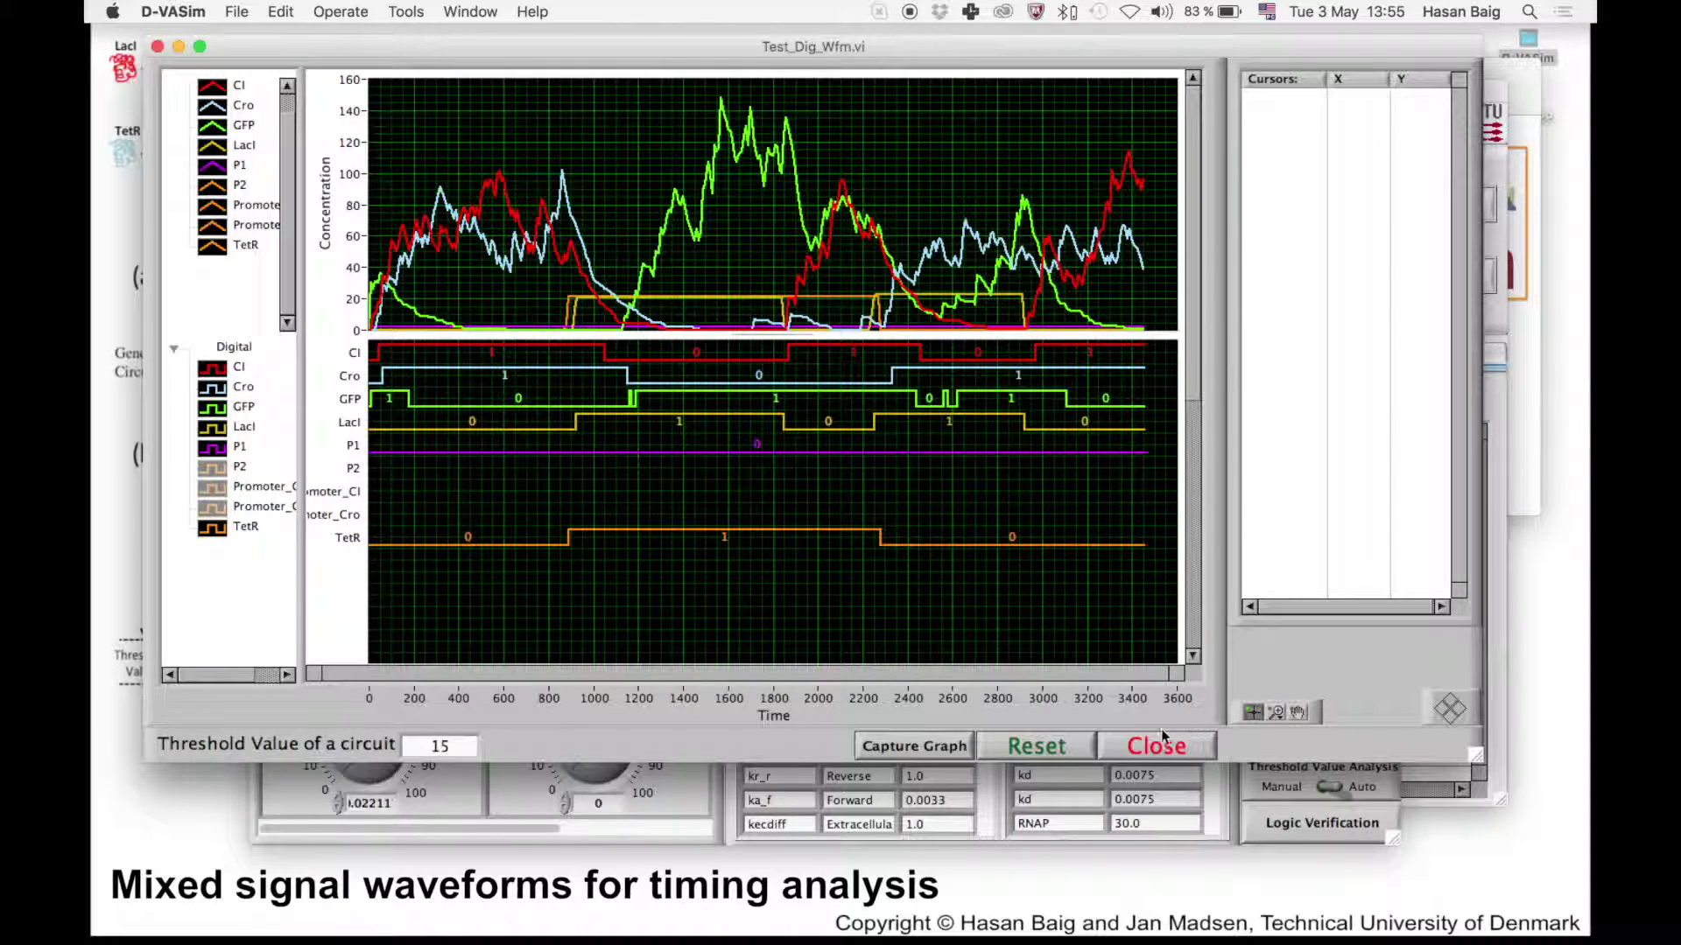
left_click(944, 749)
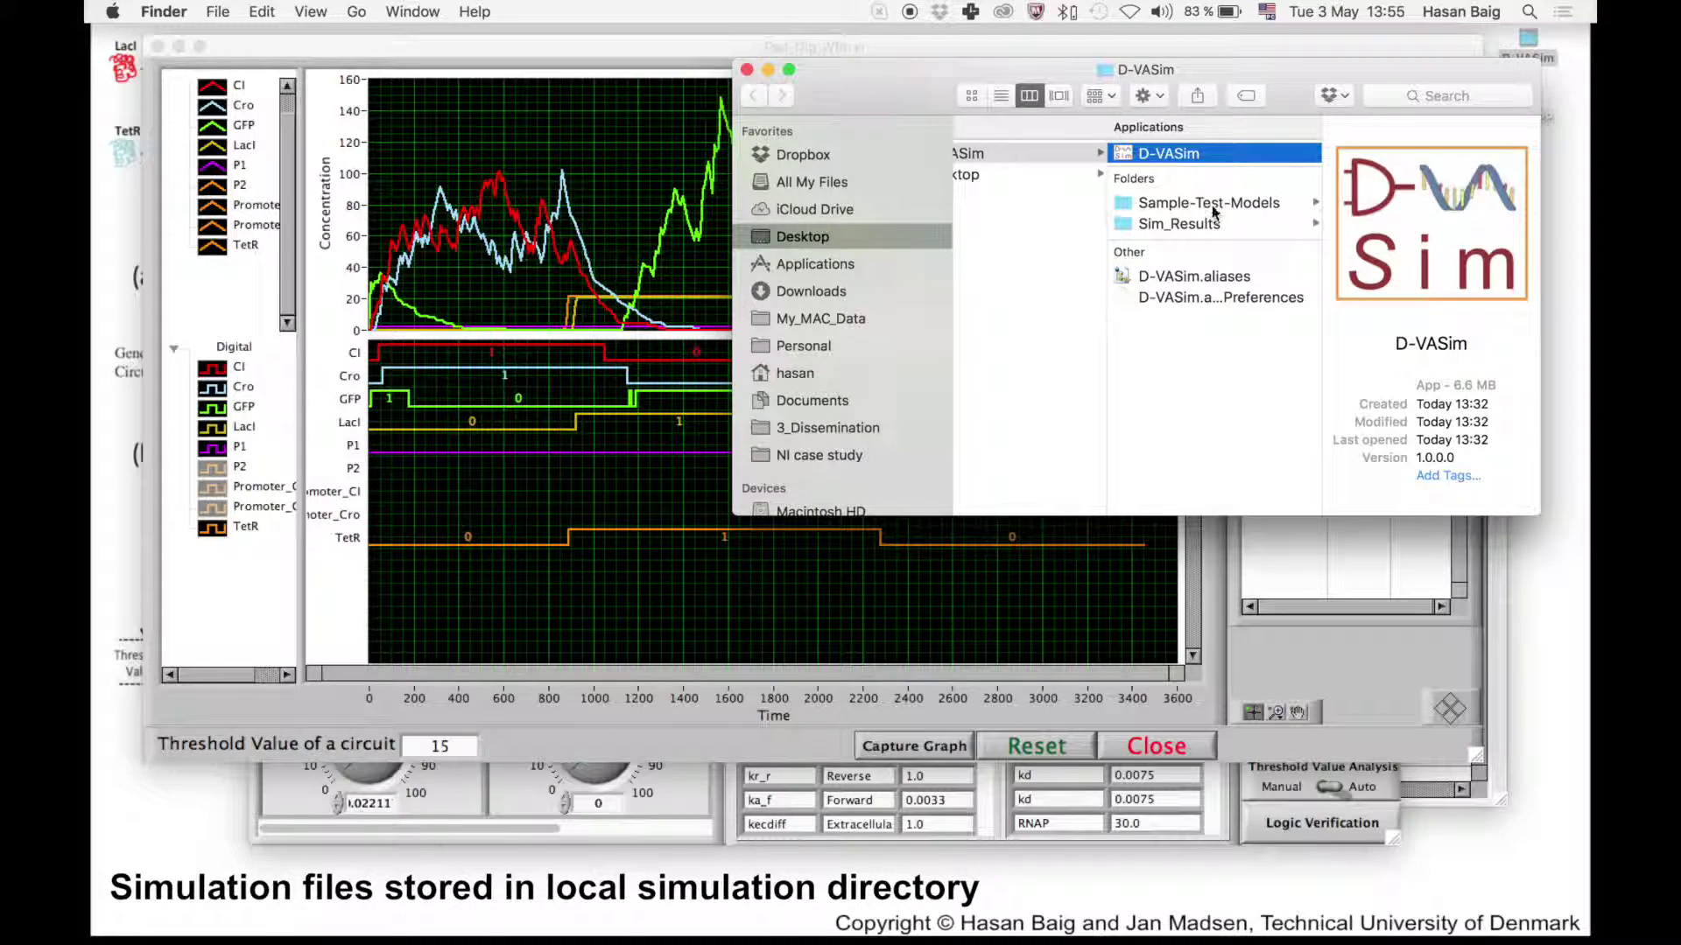
Switch to Finder, view MixedSignalWaveforms.bmp in the Sim_Results folder and locate the data log spreadsheet, then return to D-VASim and close the waveforms
left_click(1193, 221)
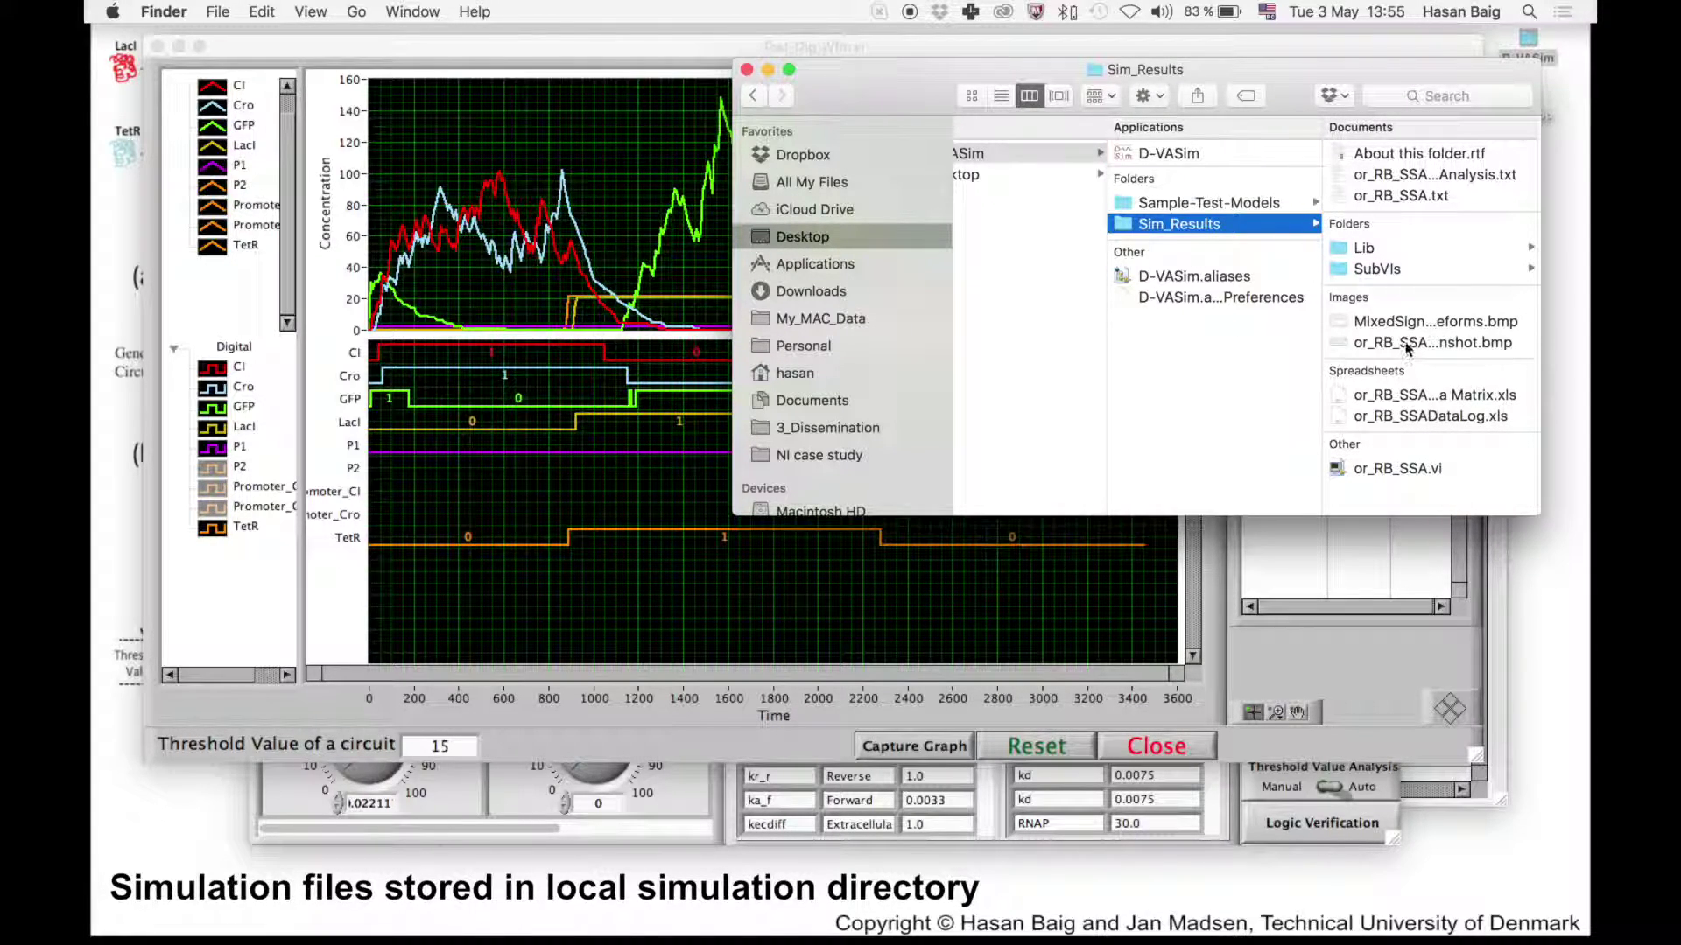
double_click(1409, 321)
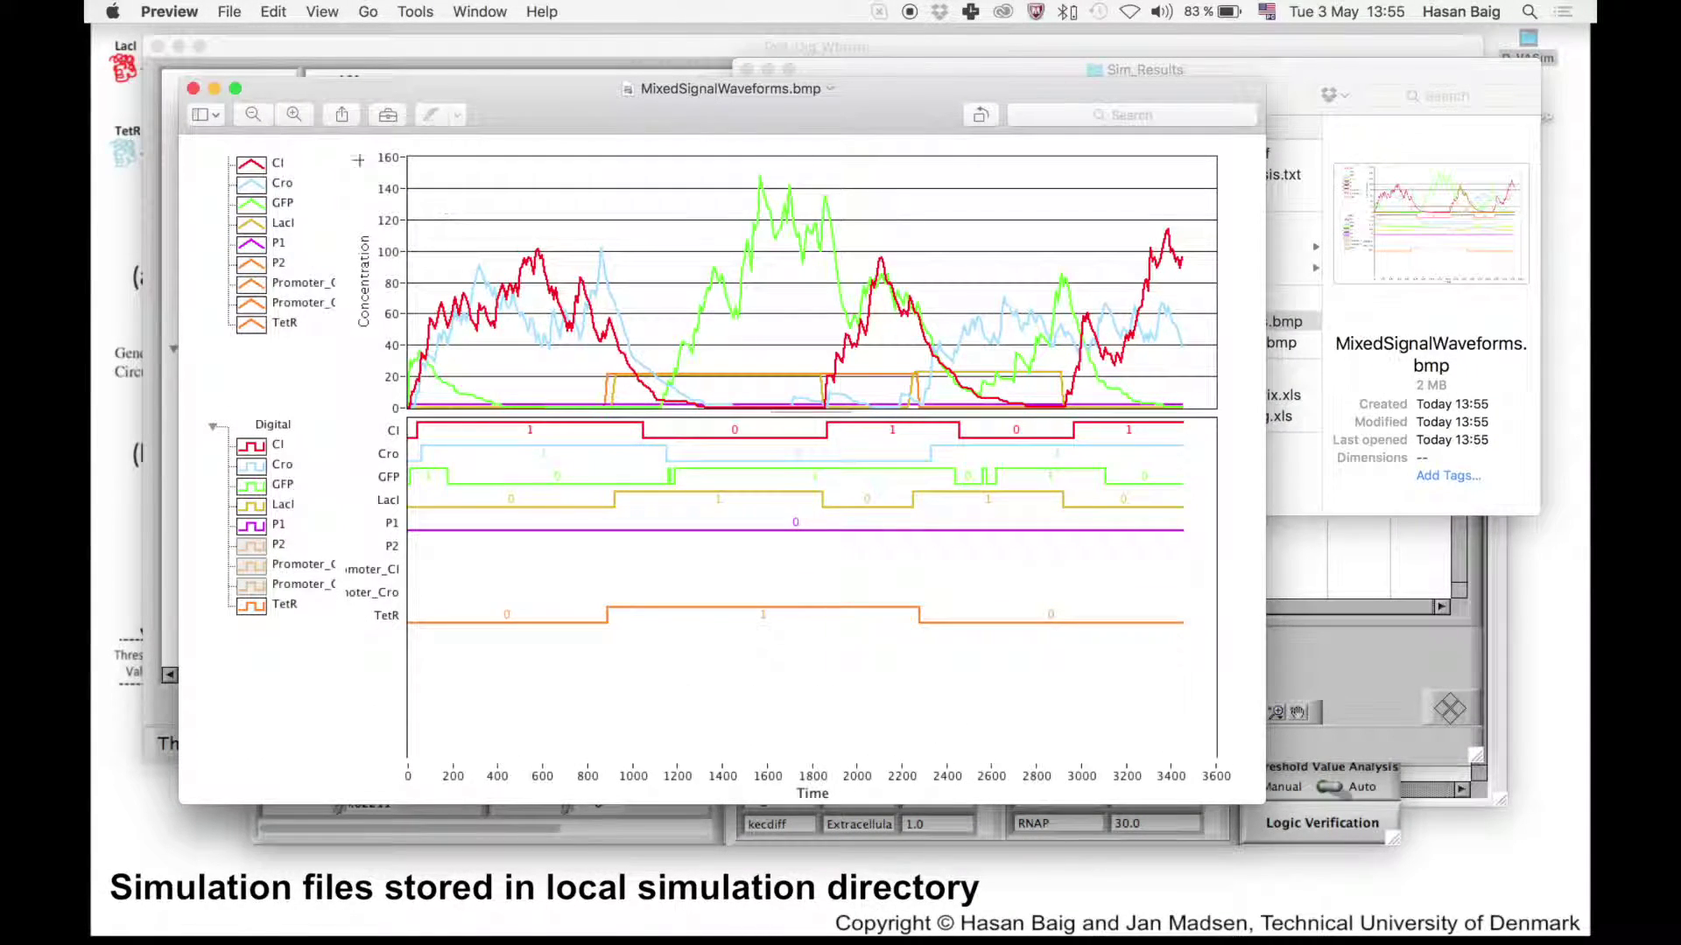
left_click(193, 88)
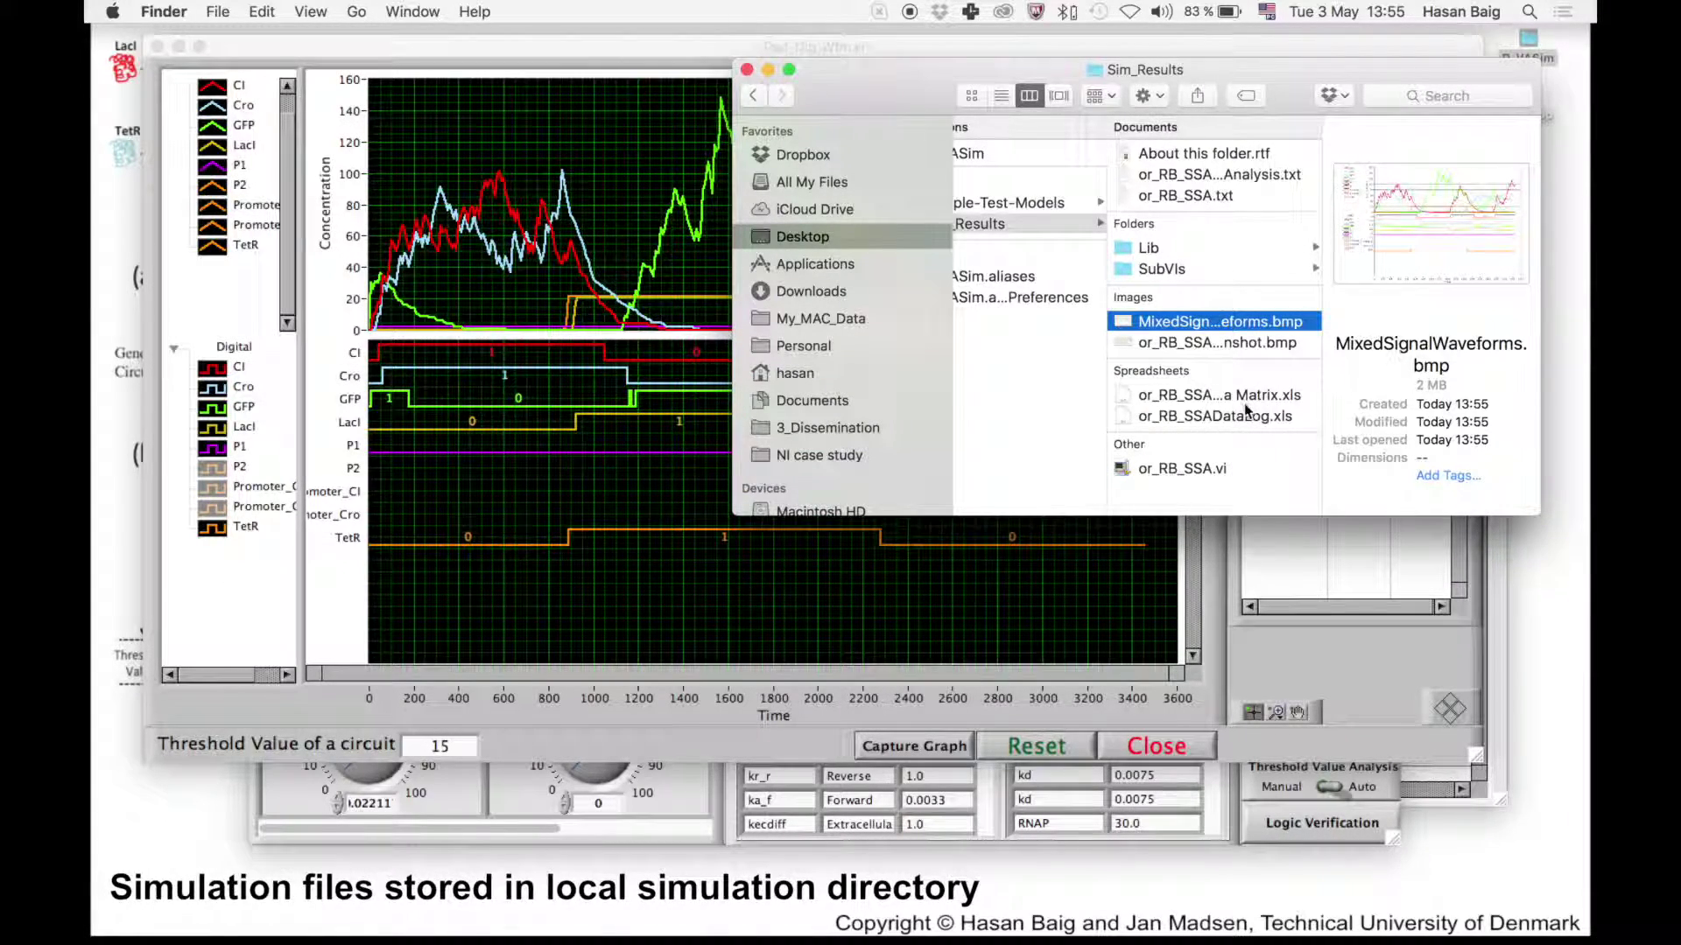
left_click(1247, 411)
left_click(1320, 670)
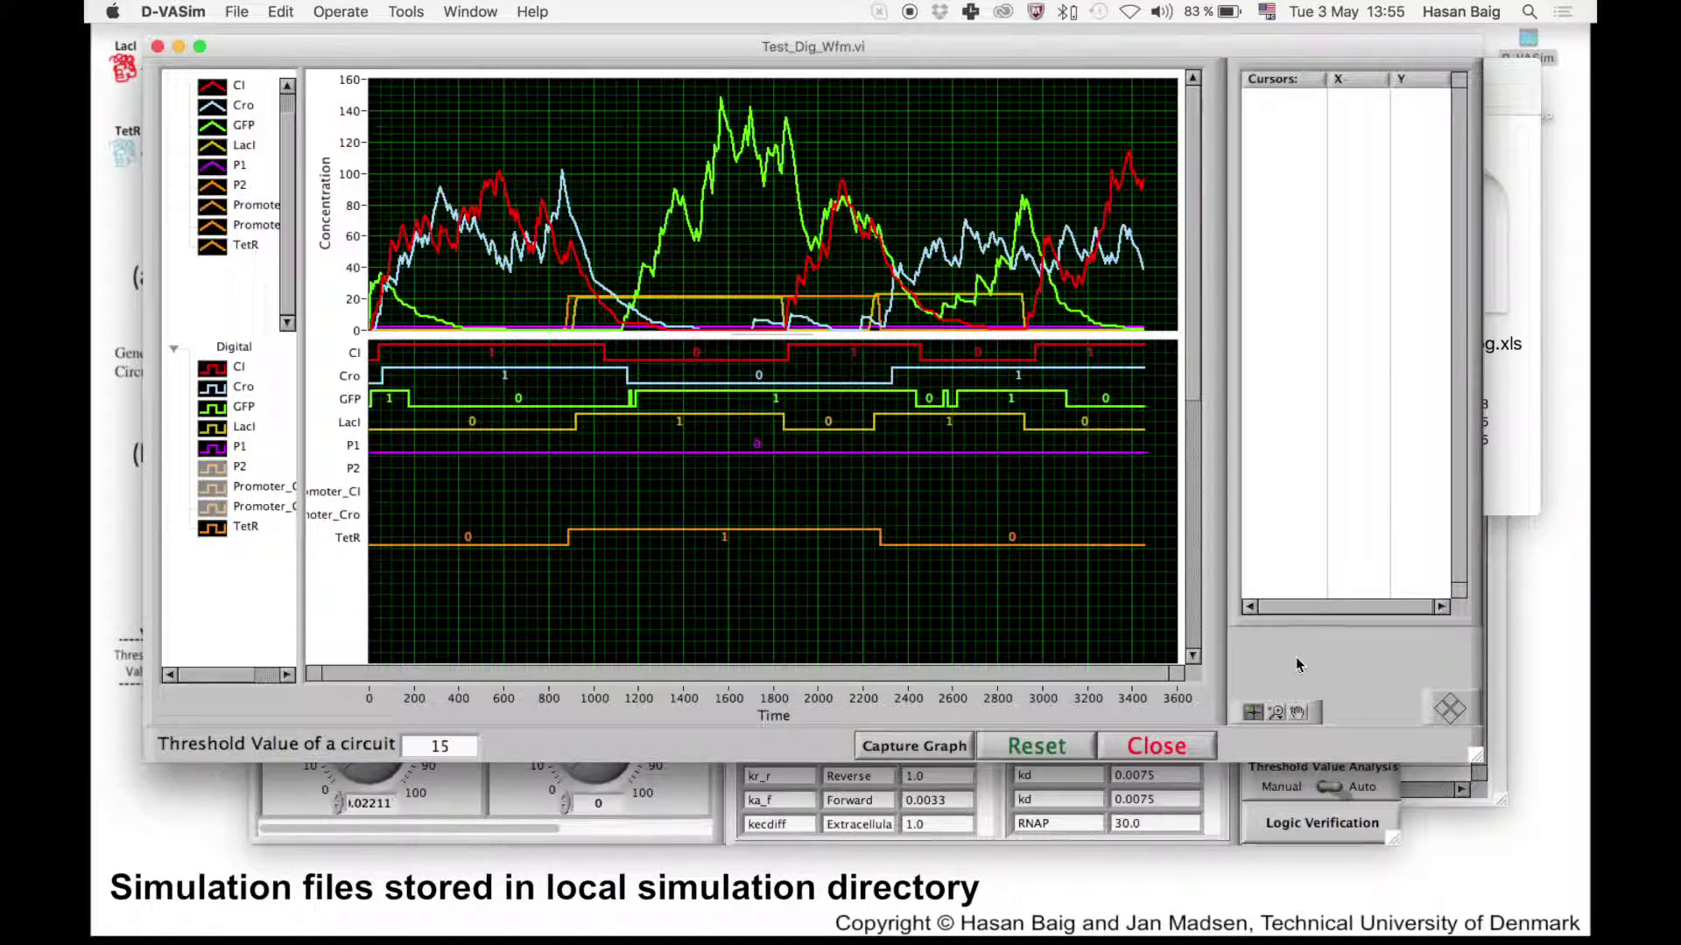
left_click(1181, 752)
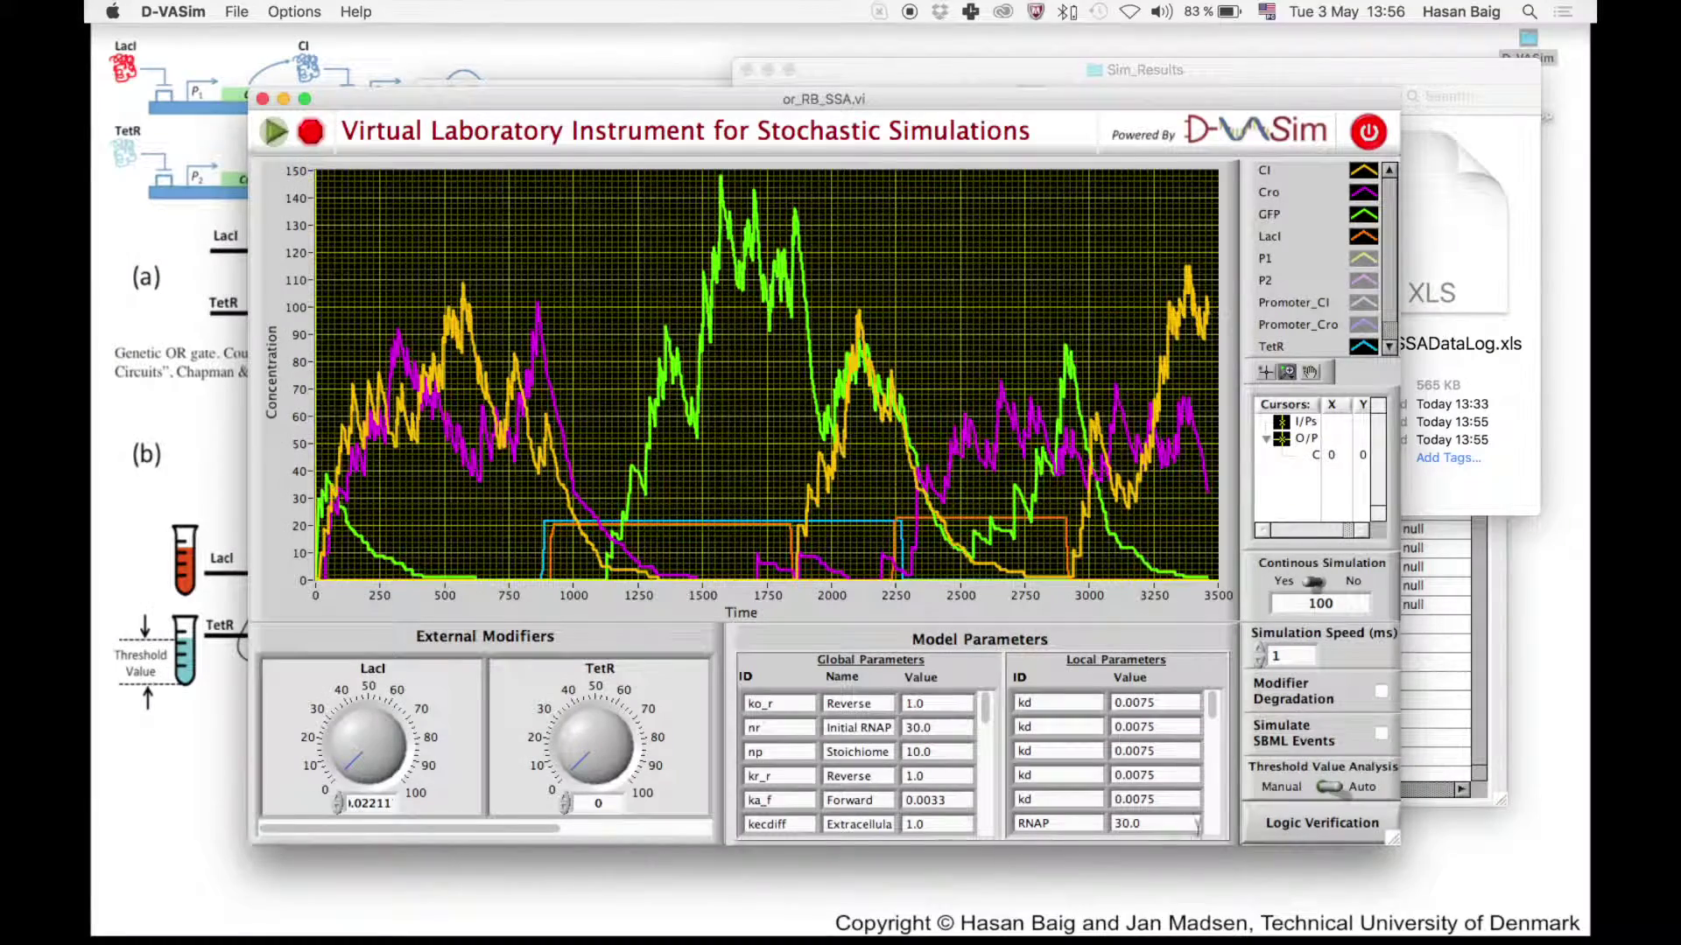
Stop the simulation and remove TetR from the species with external controls, keeping only LacI
left_click(311, 133)
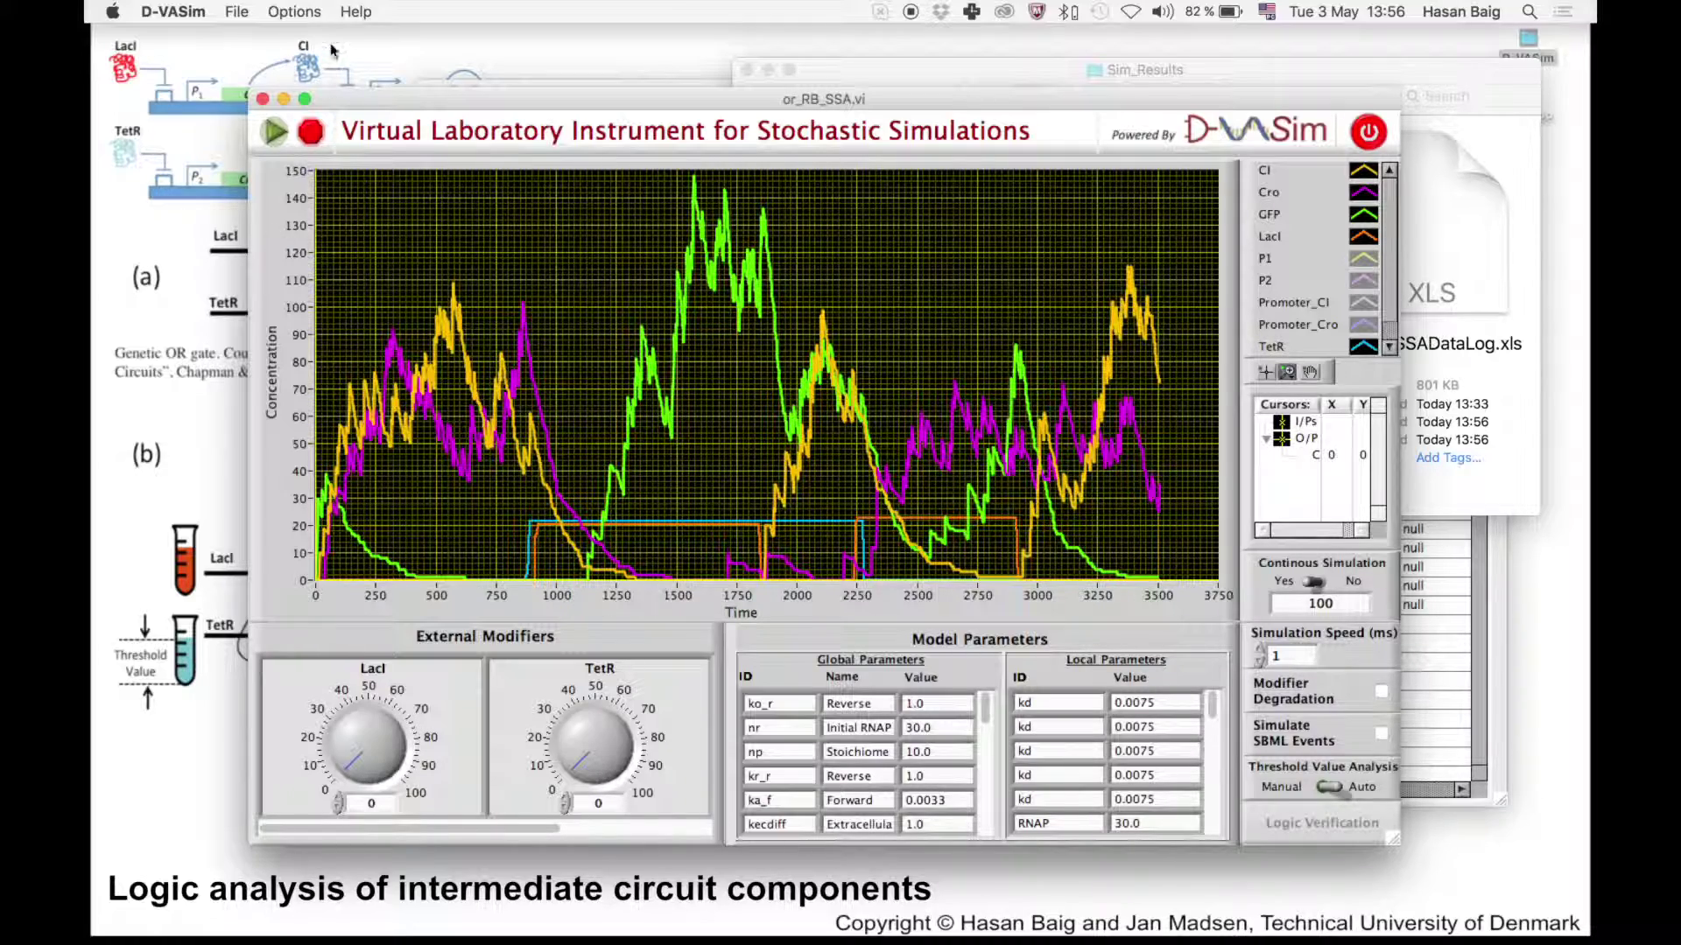
left_click(297, 11)
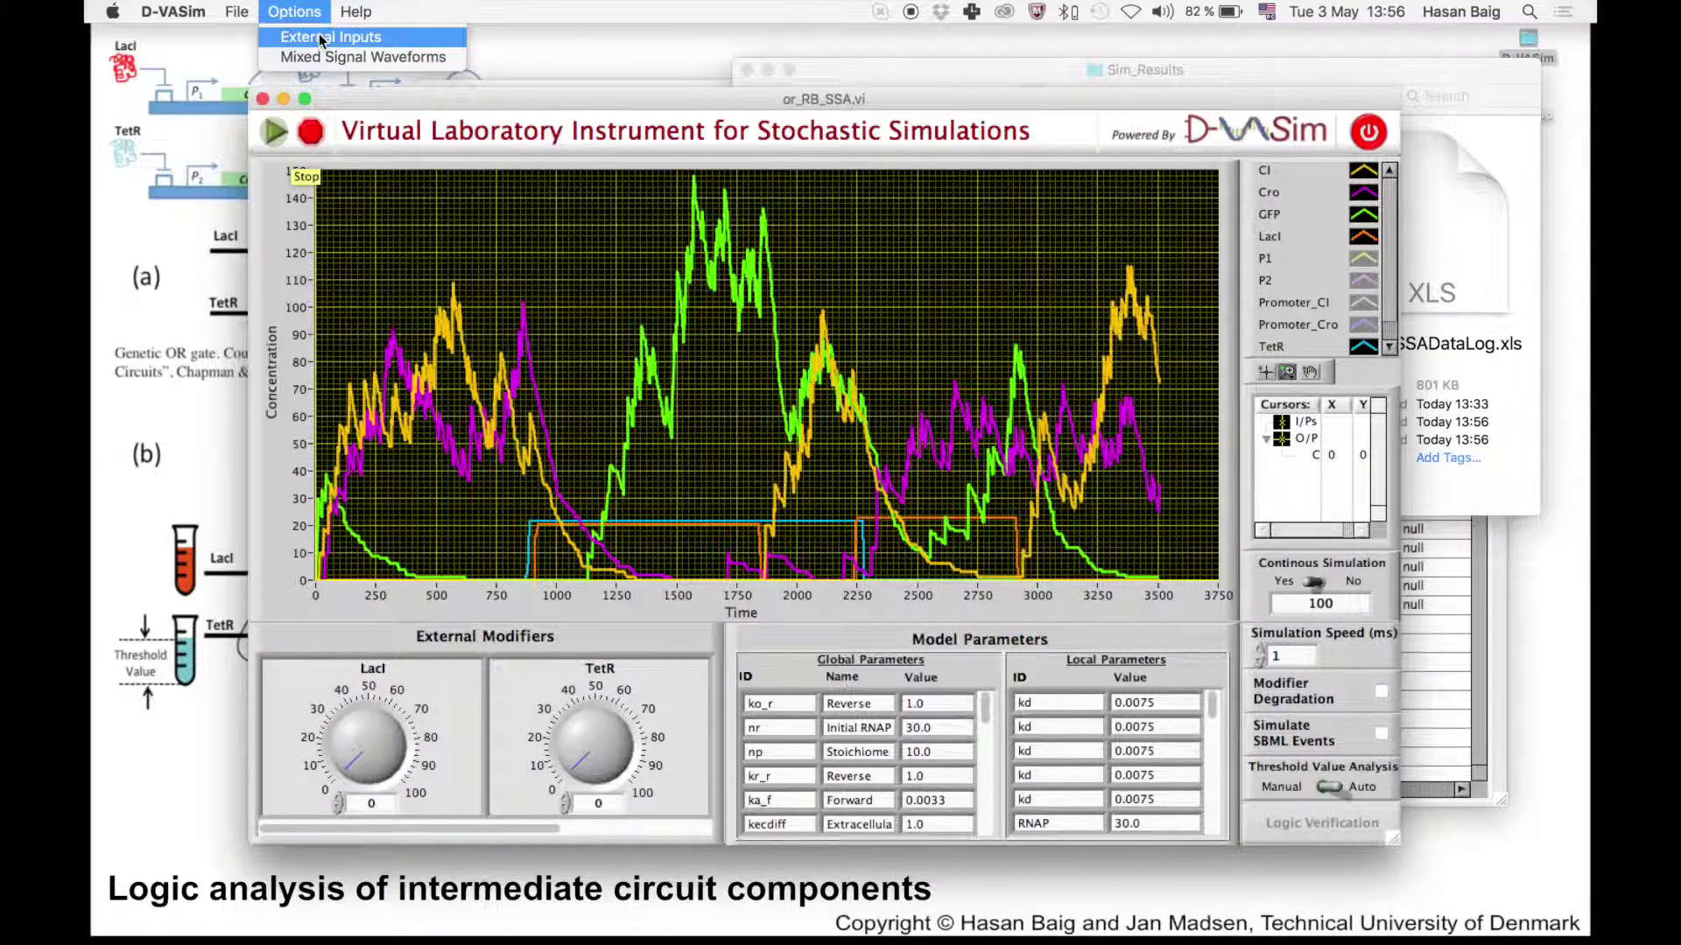
left_click(321, 37)
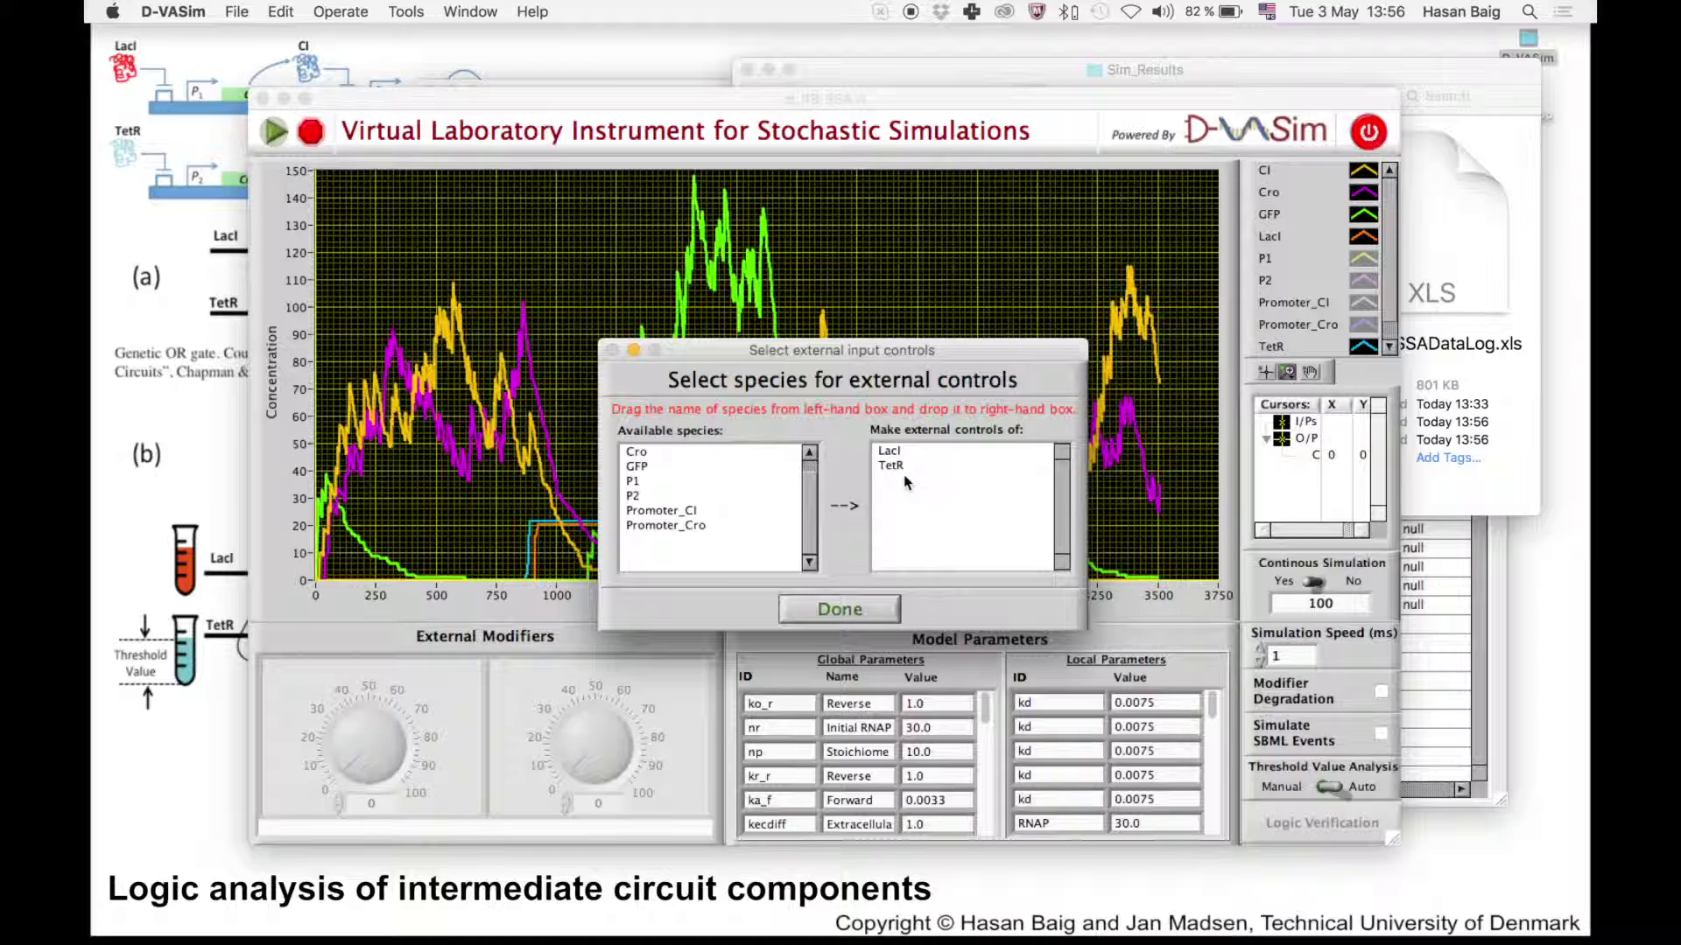
left_click_drag(891, 465, 701, 547)
left_click(891, 611)
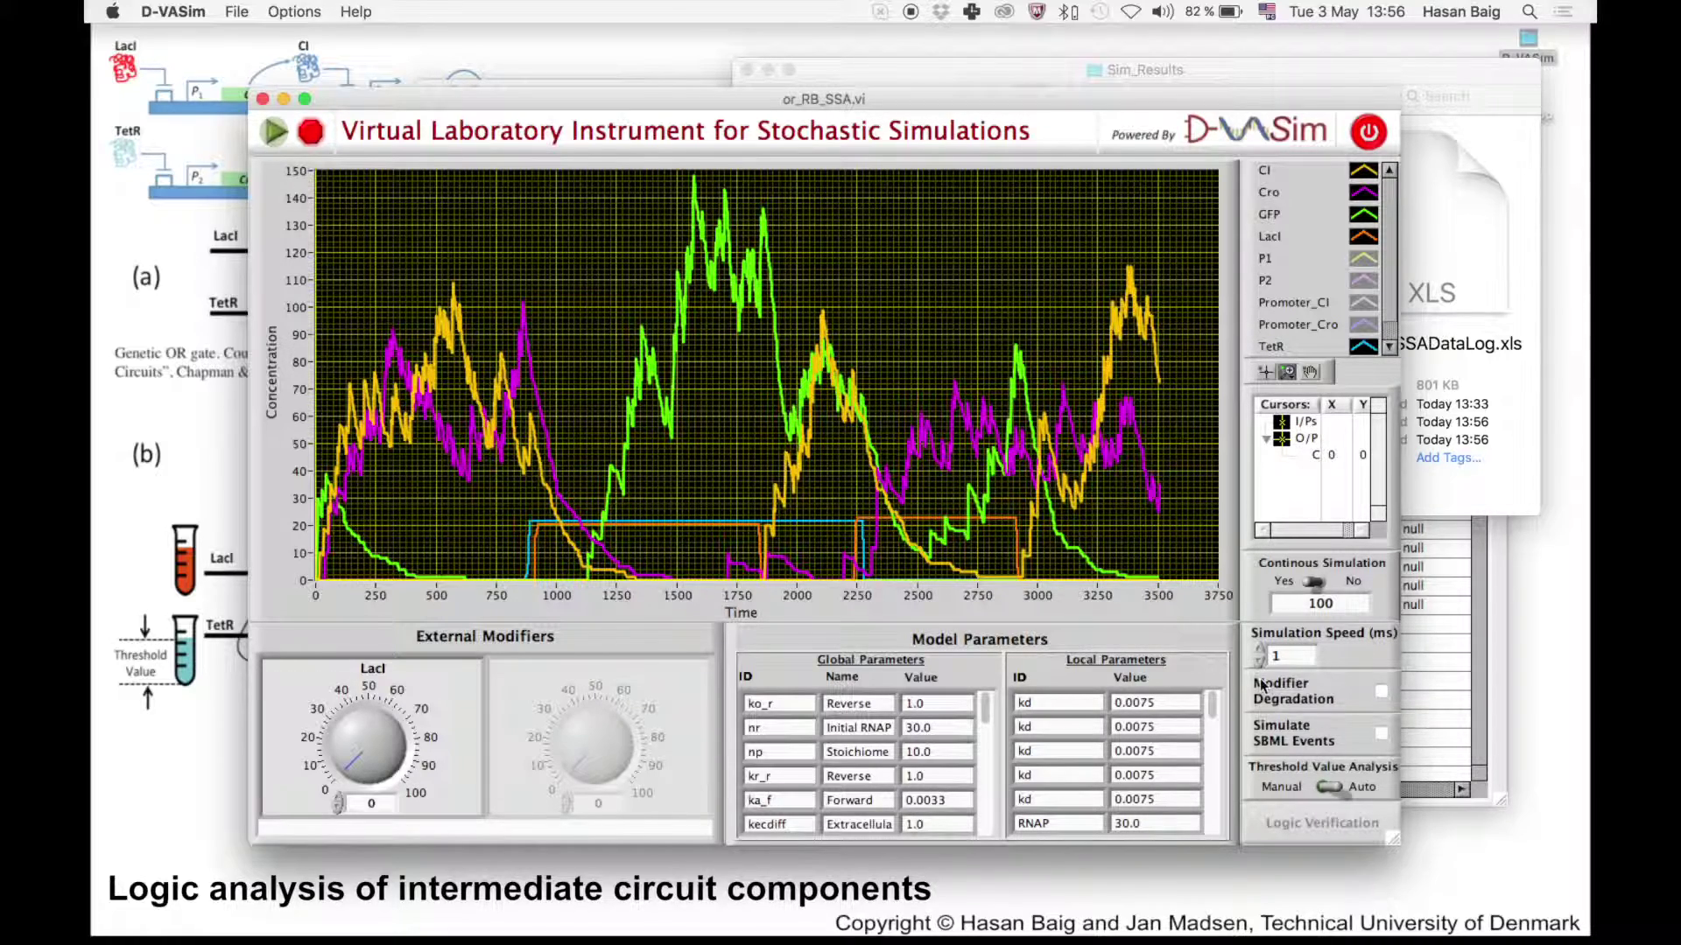
Set threshold value analysis to Manual, start a new simulation and raise LacI to about 22.4 while it runs
left_click(1331, 787)
left_click(276, 135)
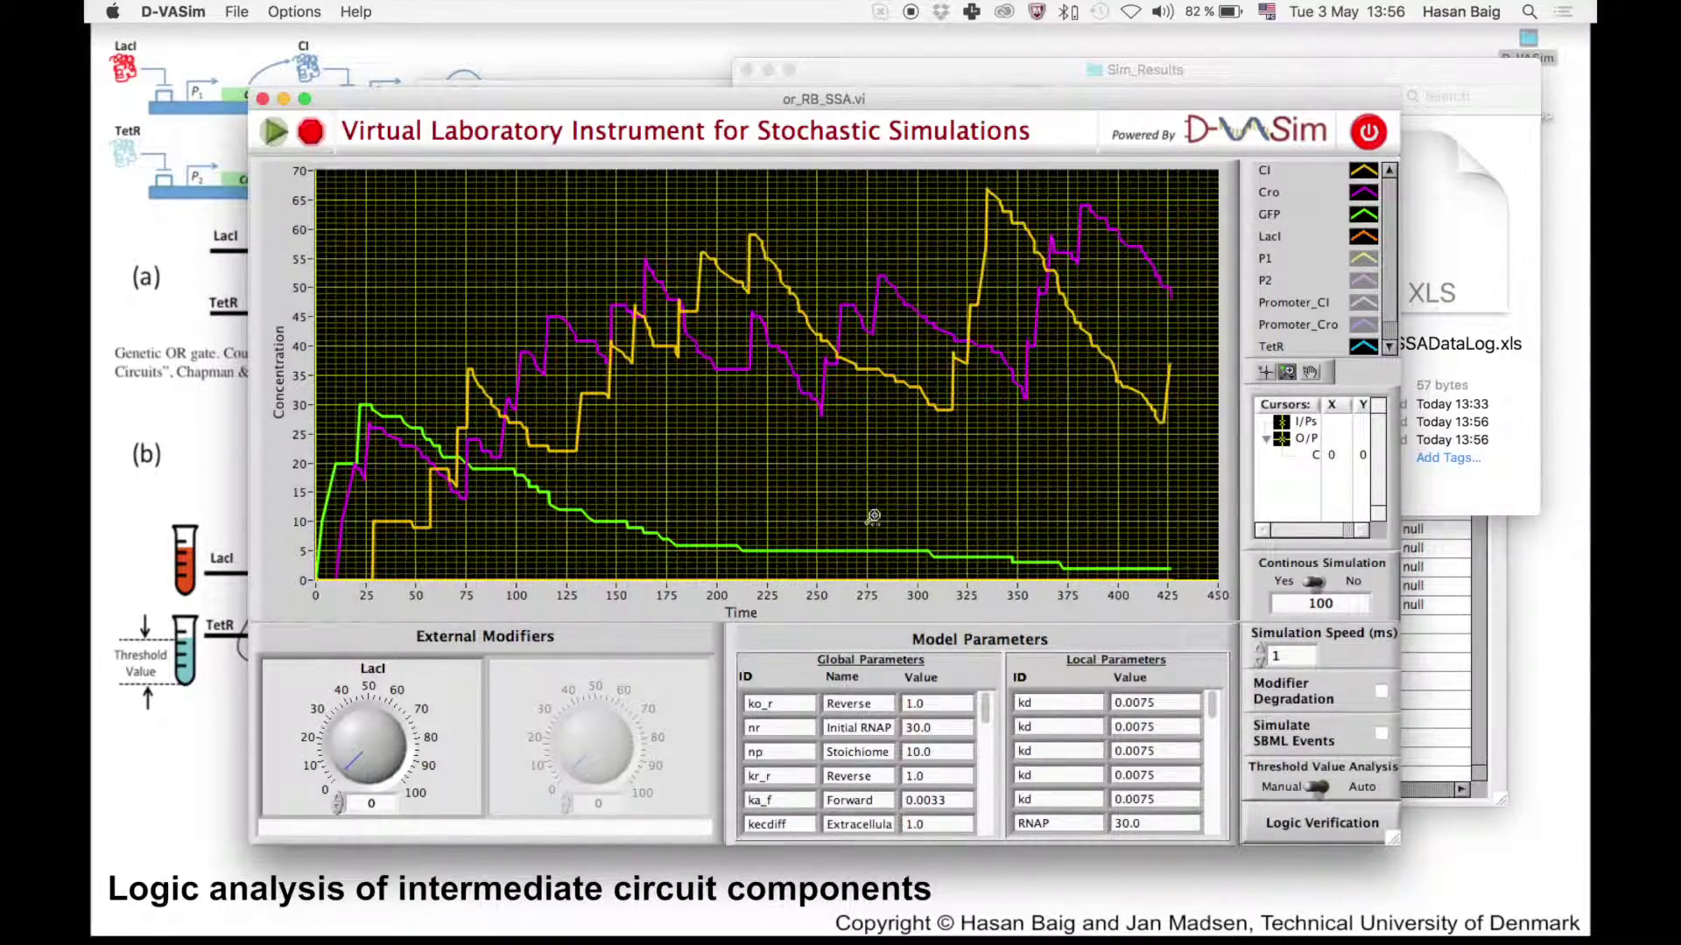
left_click_drag(357, 779, 347, 754)
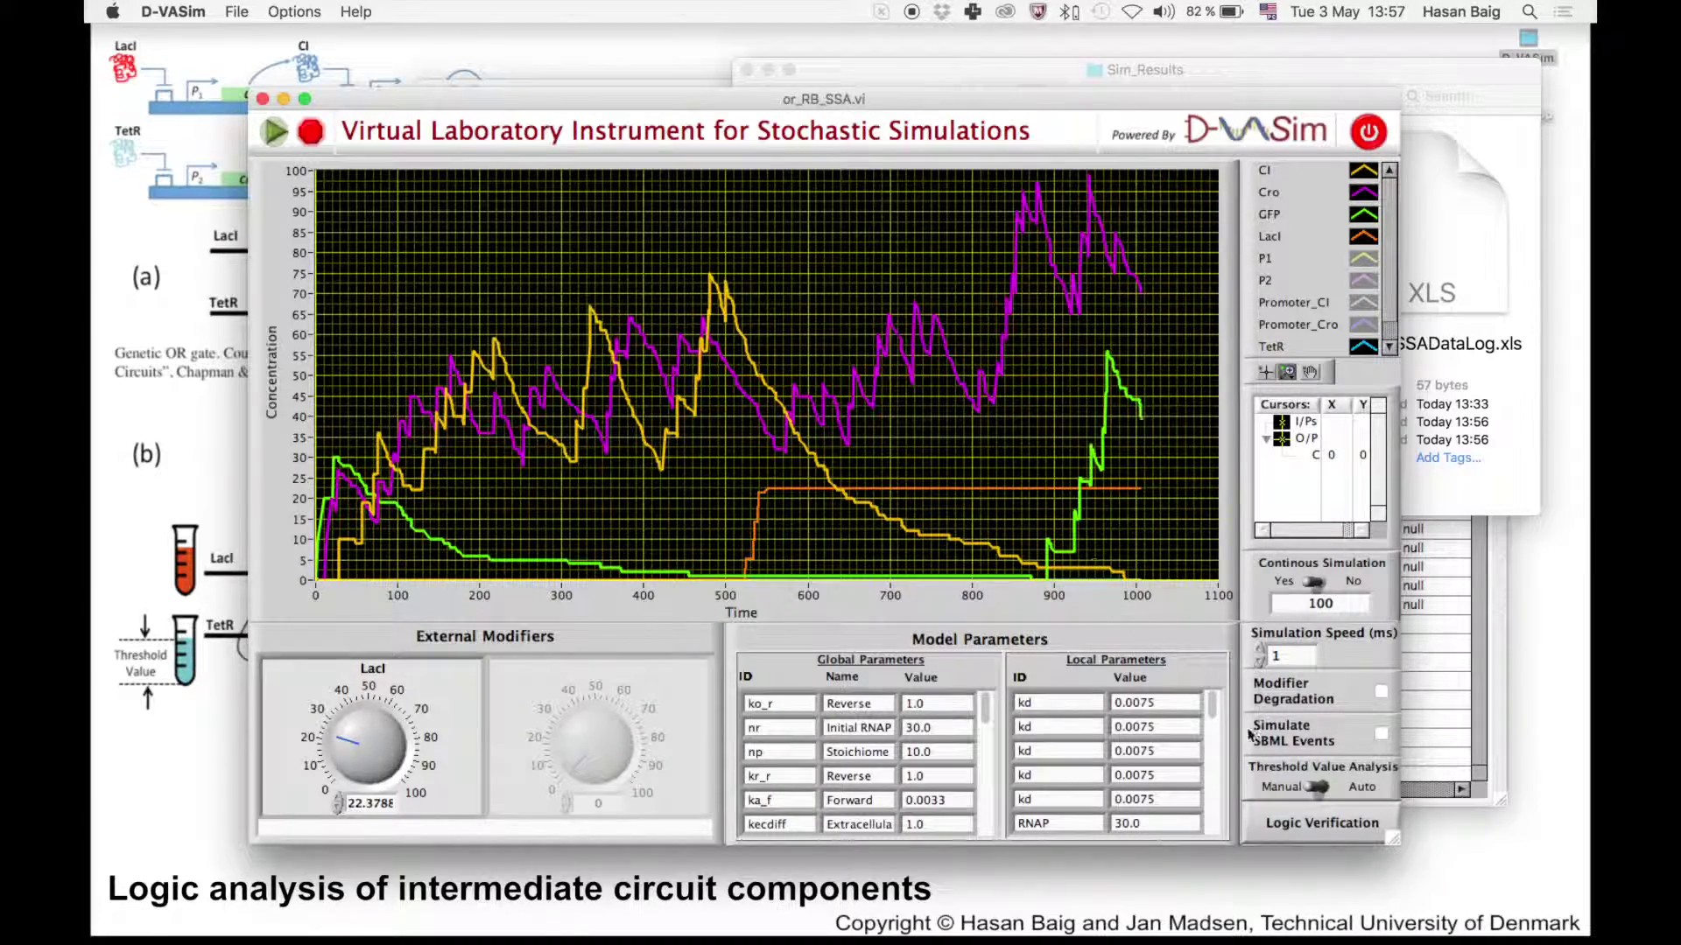
Run logic verification with Cro as the output species and Cro and LacI thresholds of 15
left_click(1342, 824)
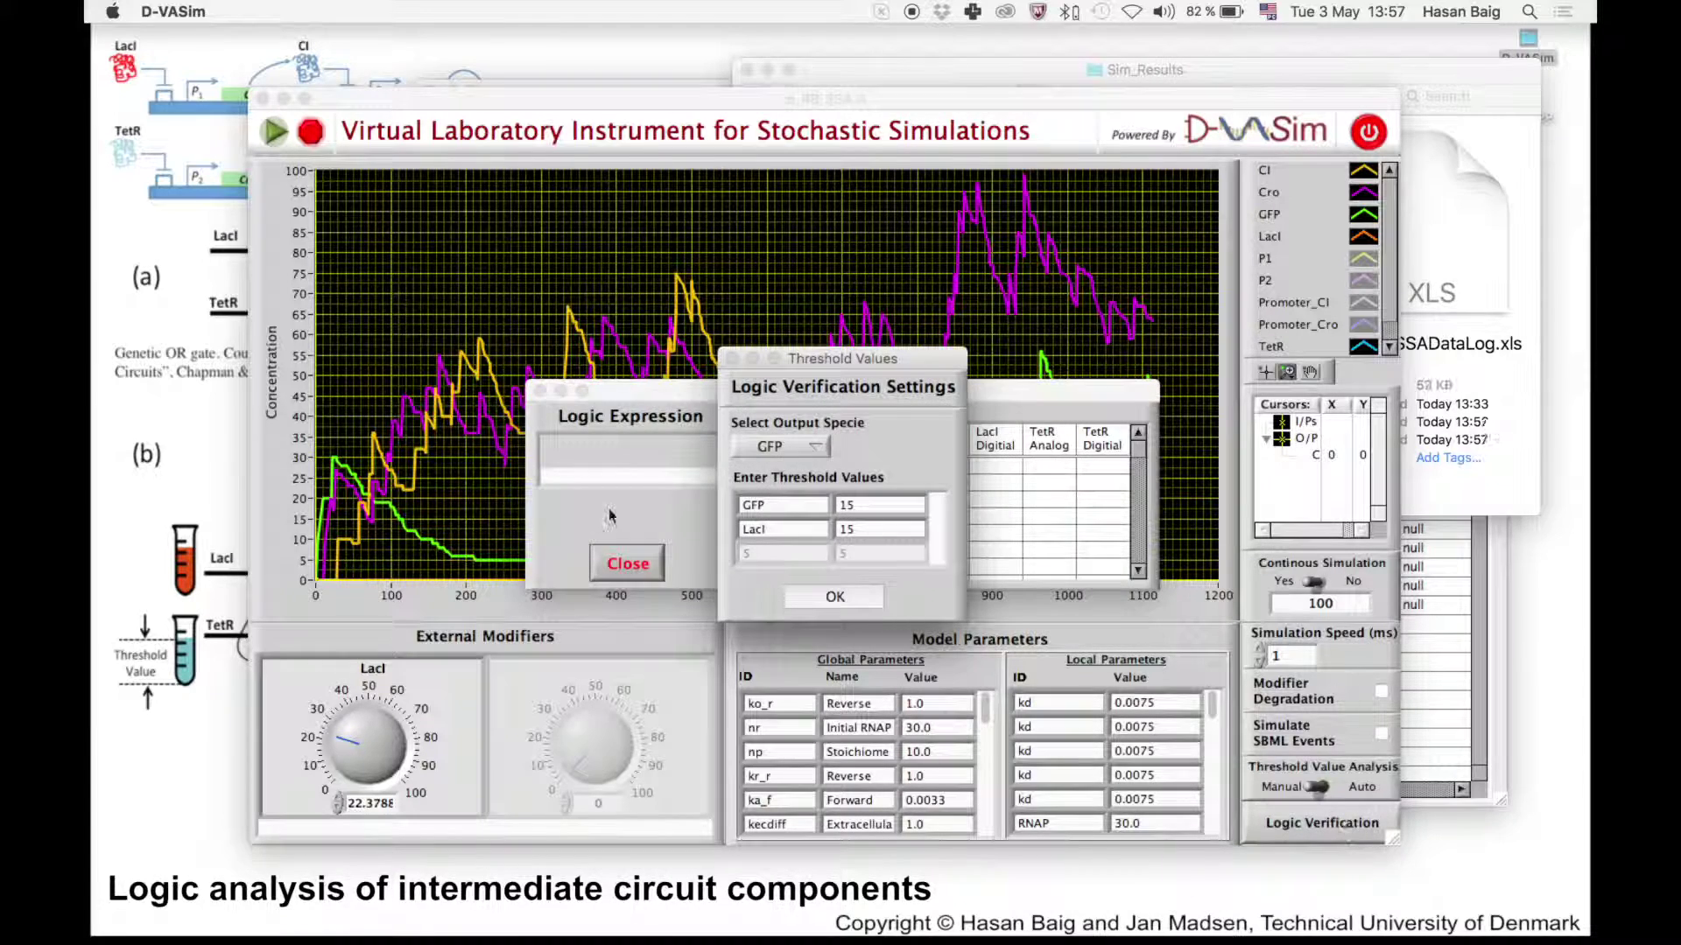
left_click(821, 446)
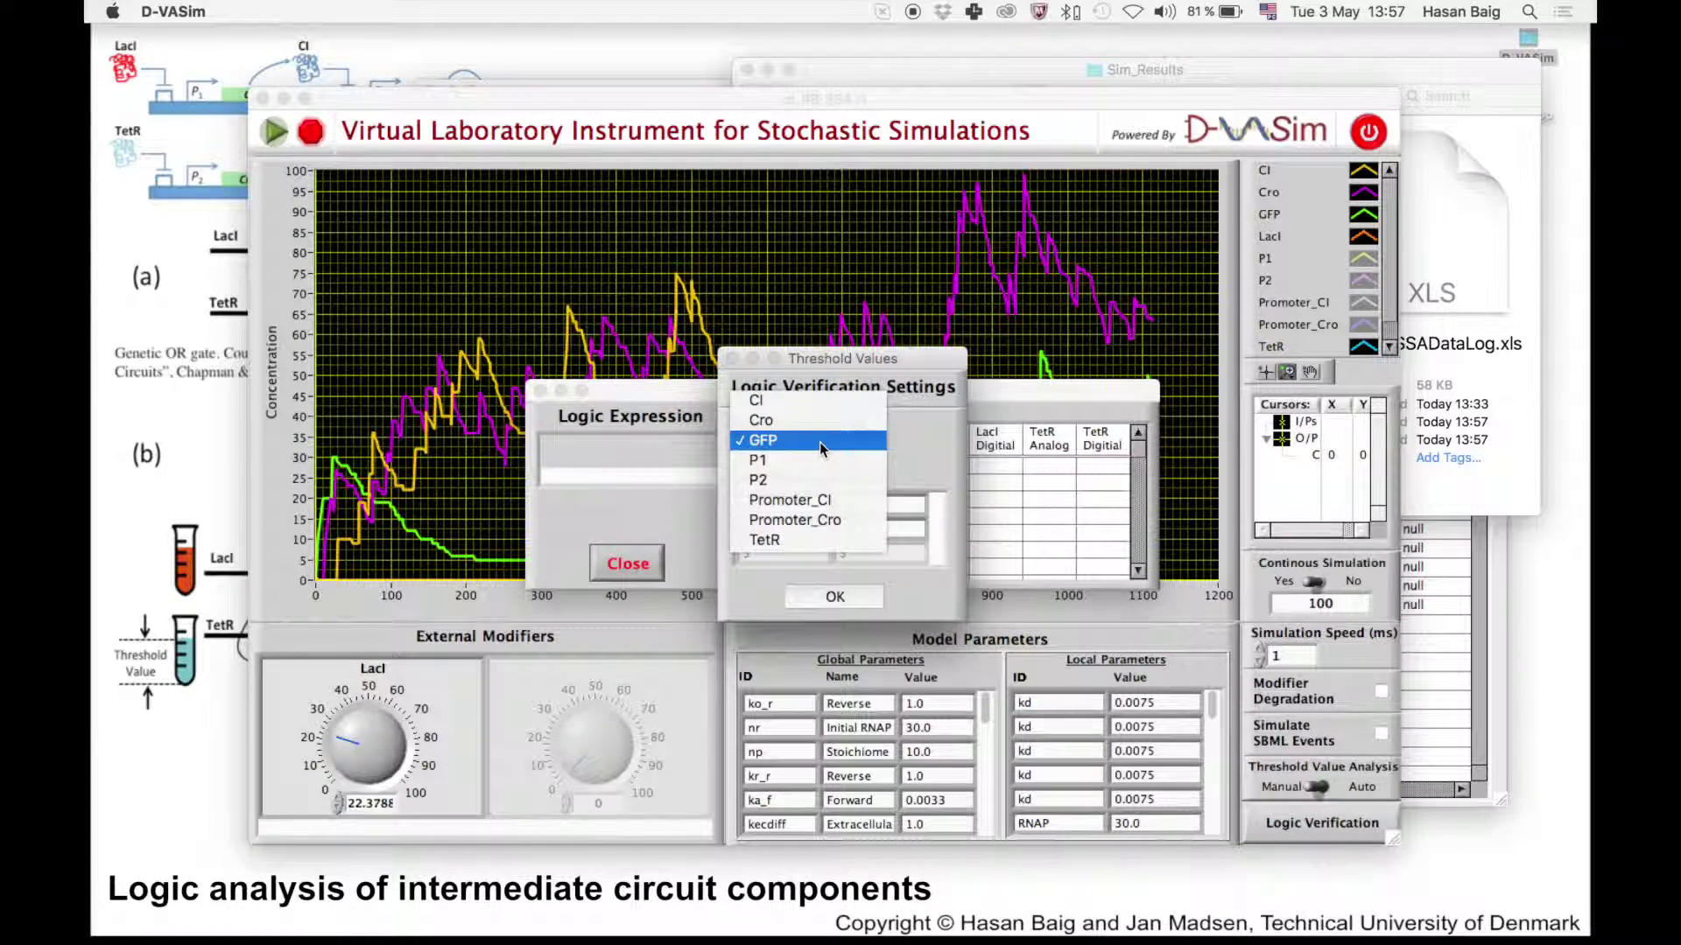
left_click(799, 420)
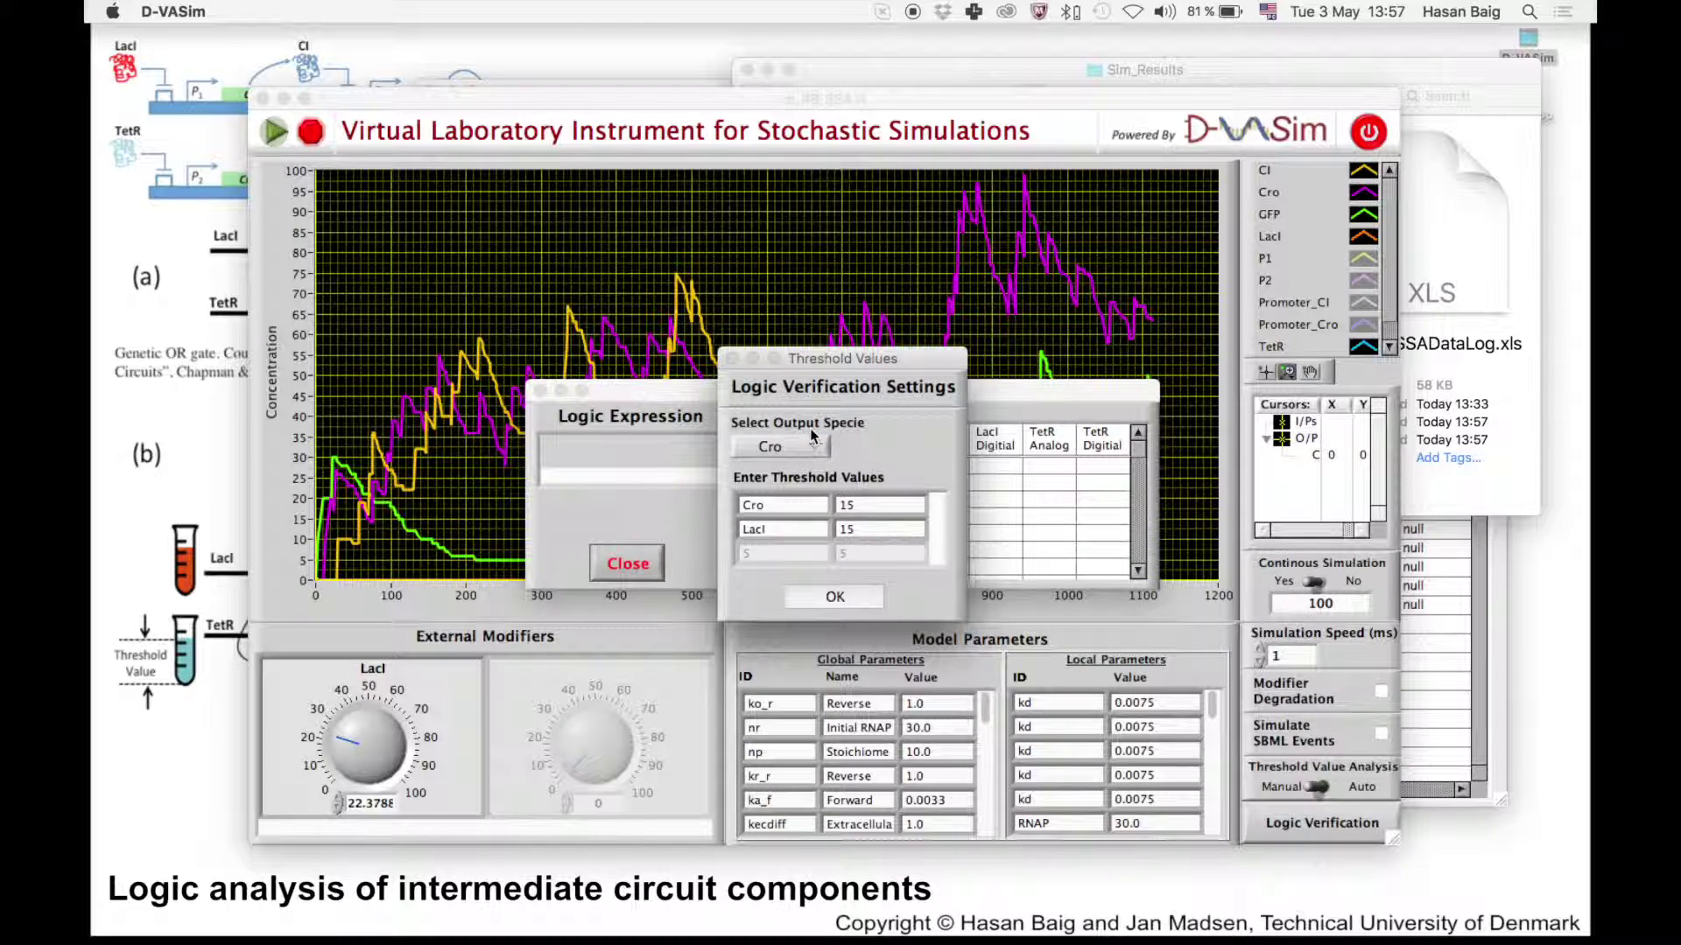
left_click(847, 595)
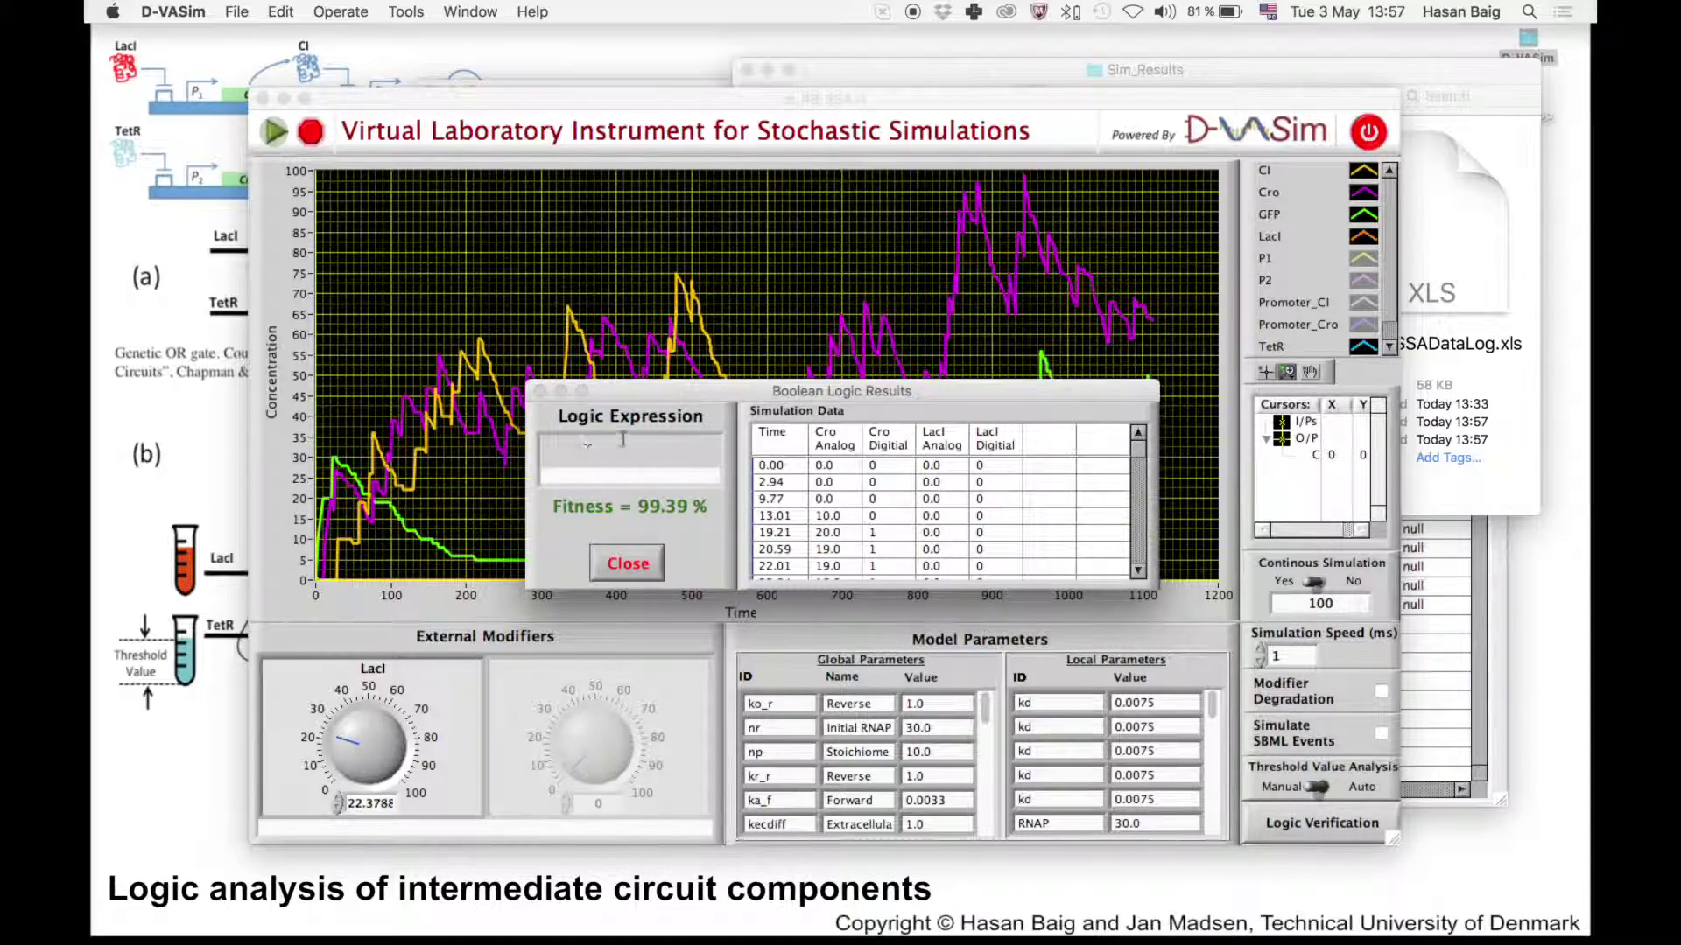
Move the simulation window aside to uncover the circuit diagram, and bring the Boolean logic results back to the front and close them
left_click_drag(840, 391, 1059, 454)
left_click_drag(365, 98, 477, 76)
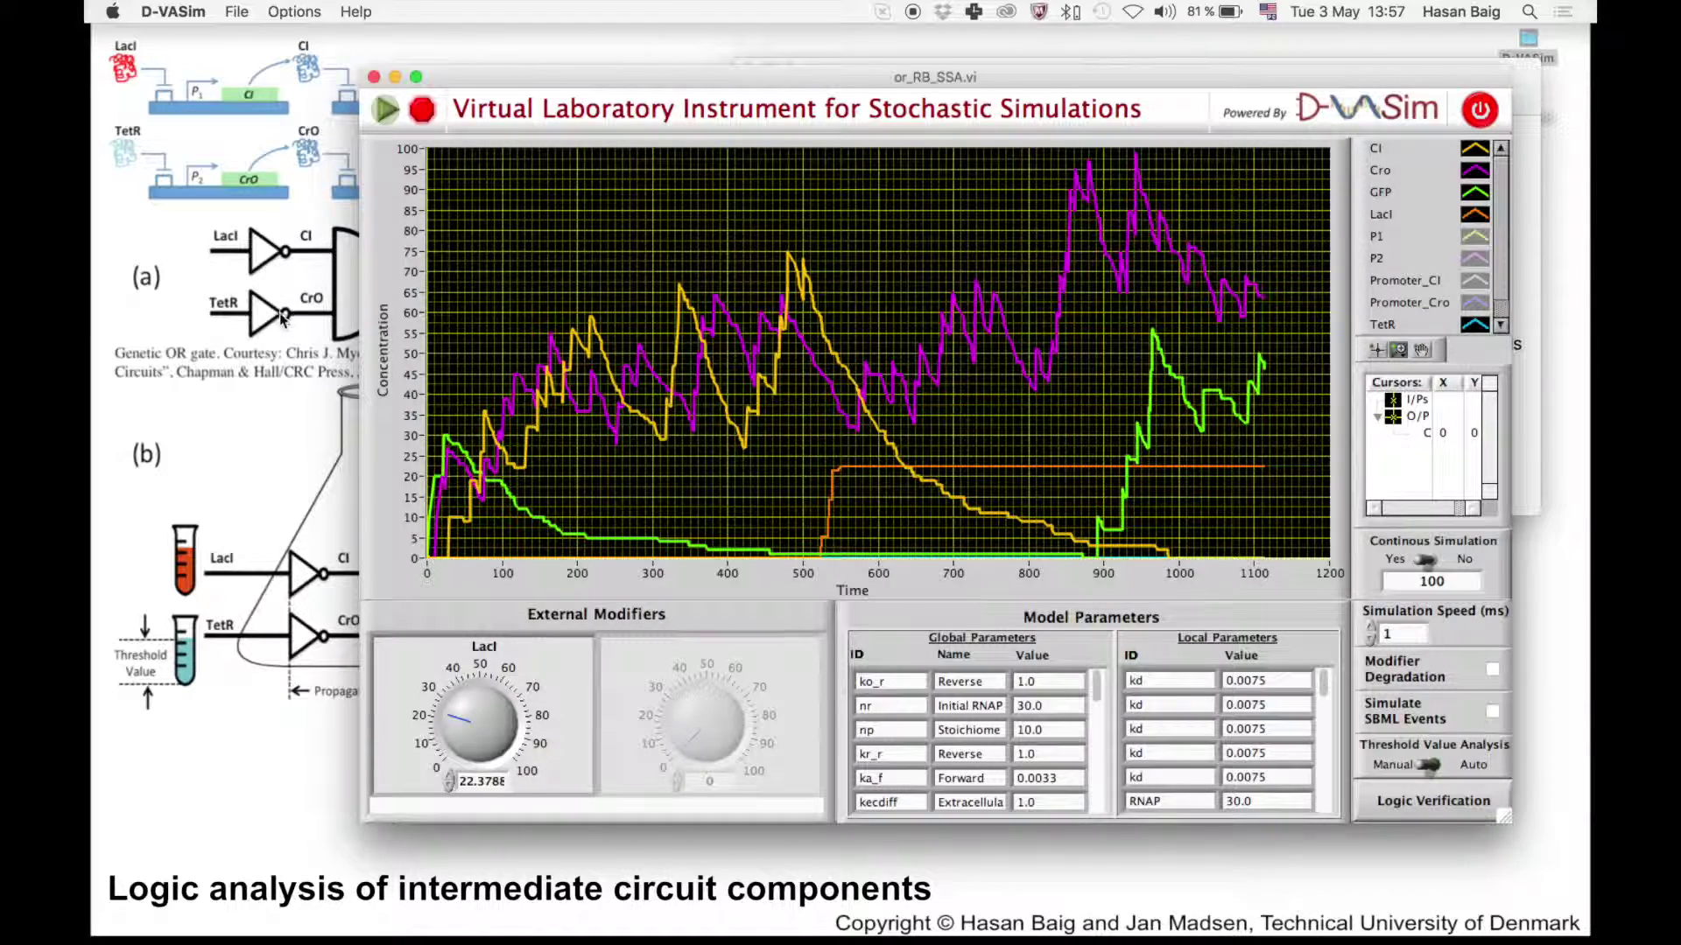
right_click(109, 794)
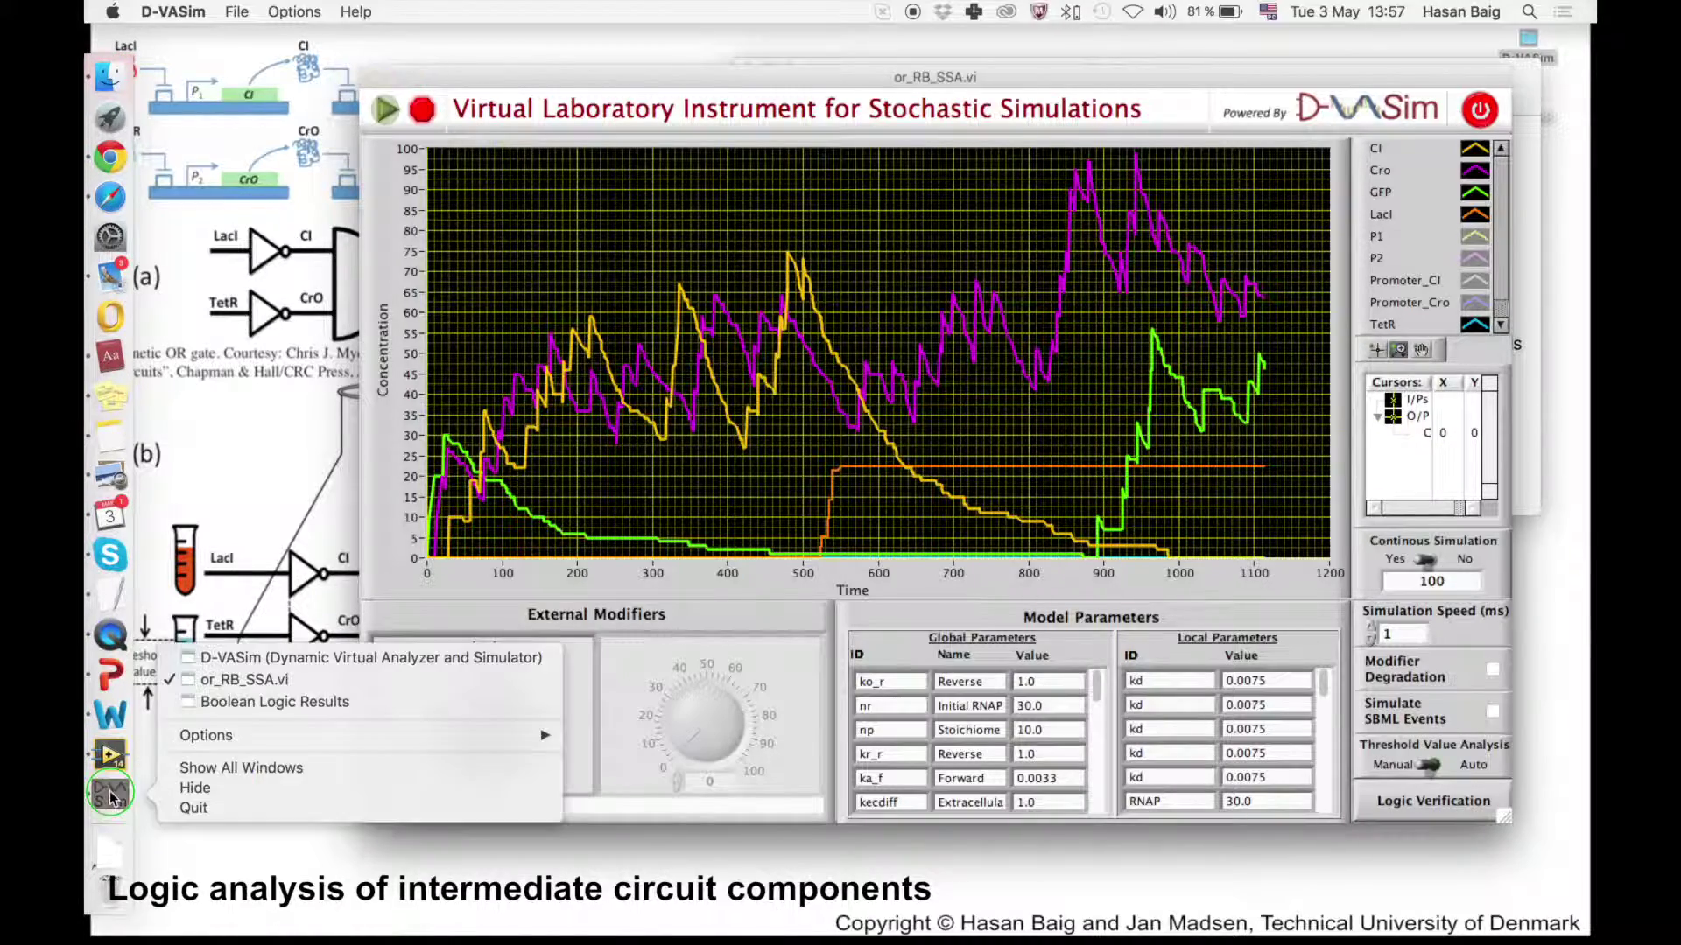
left_click(389, 709)
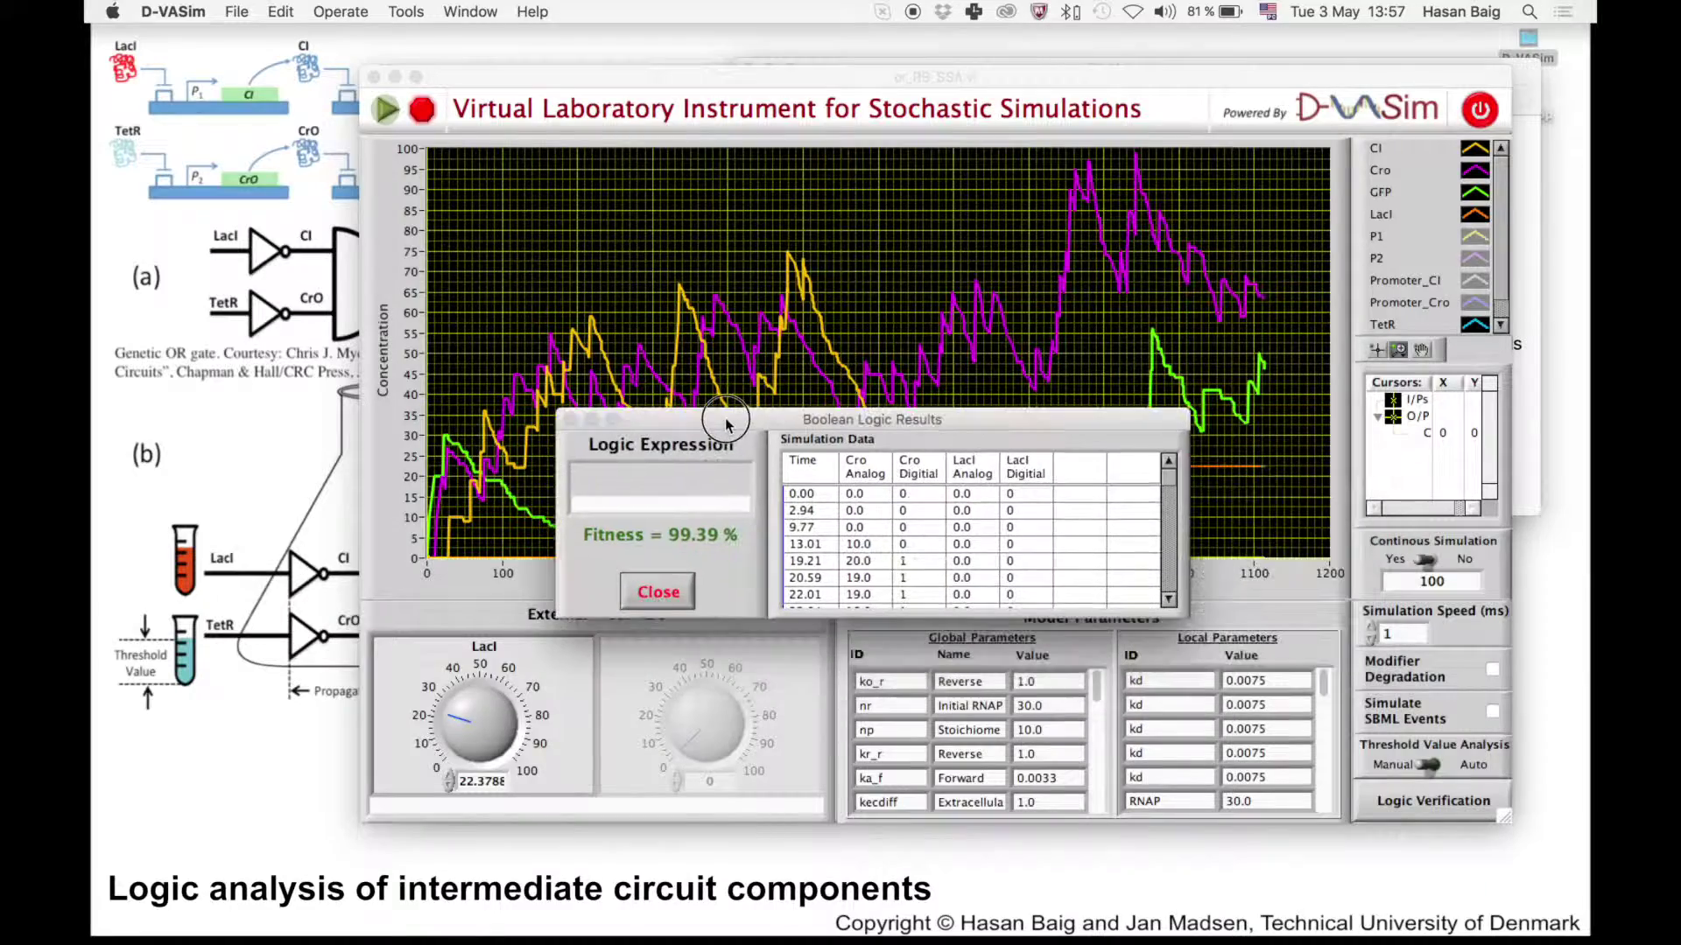
left_click(660, 595)
Run logic verification with CI as the output species, review its logic expression, and close the Boolean logic results
left_click(1433, 800)
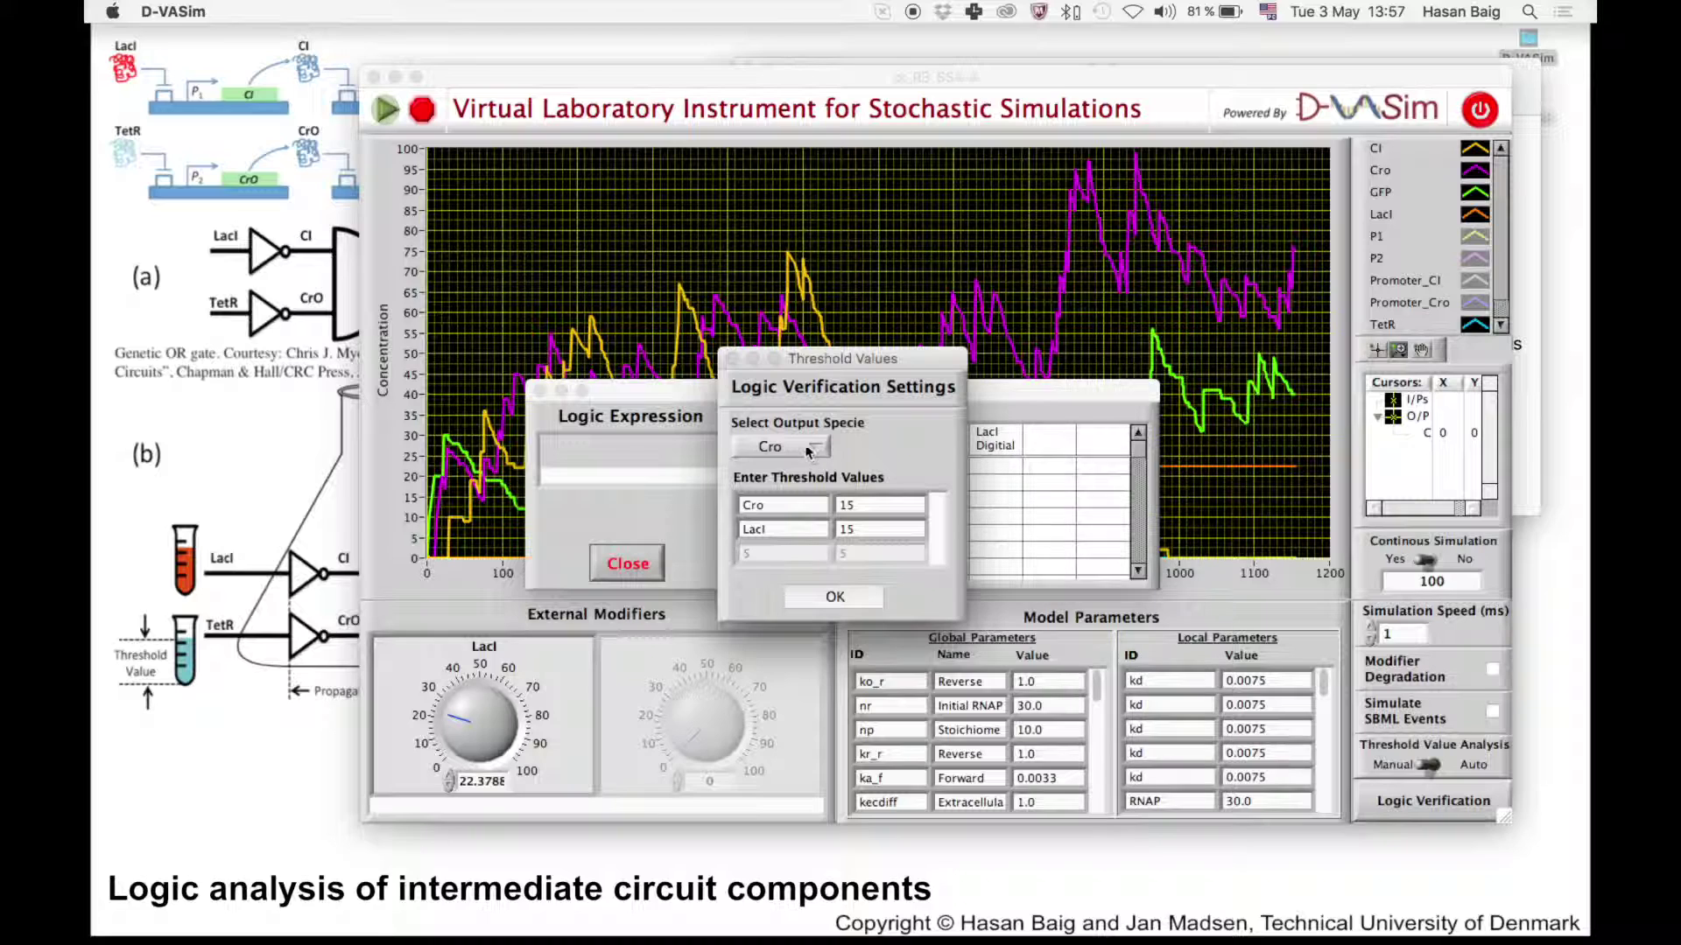
left_click(806, 448)
left_click(804, 429)
left_click(838, 596)
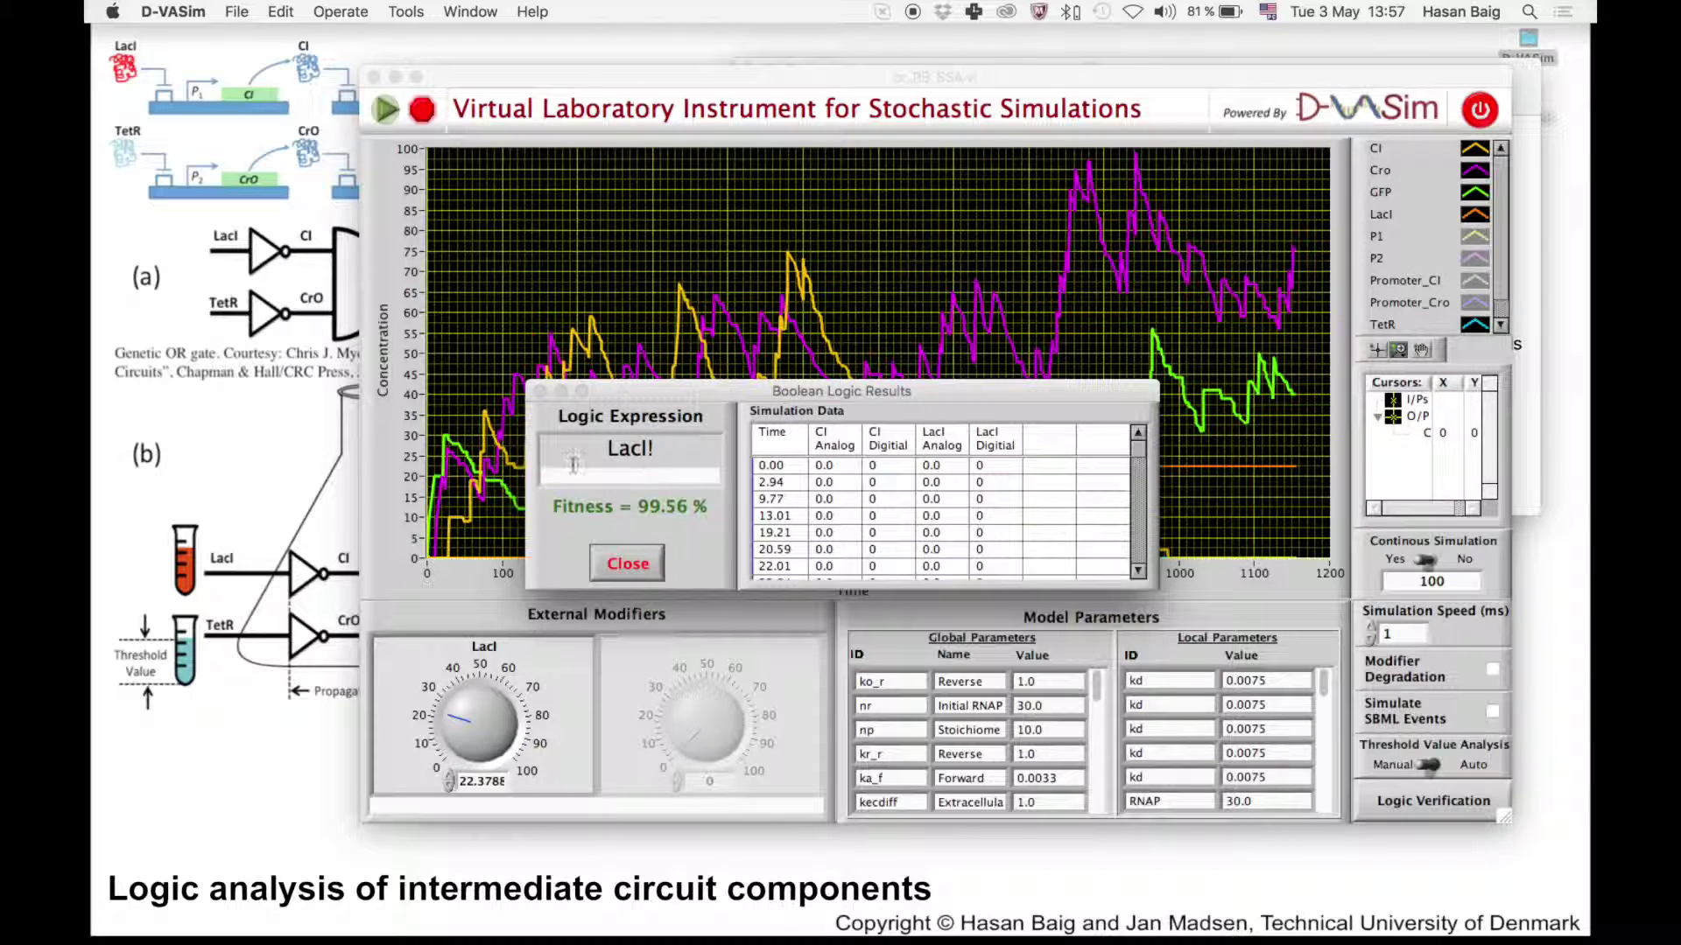
left_click(628, 564)
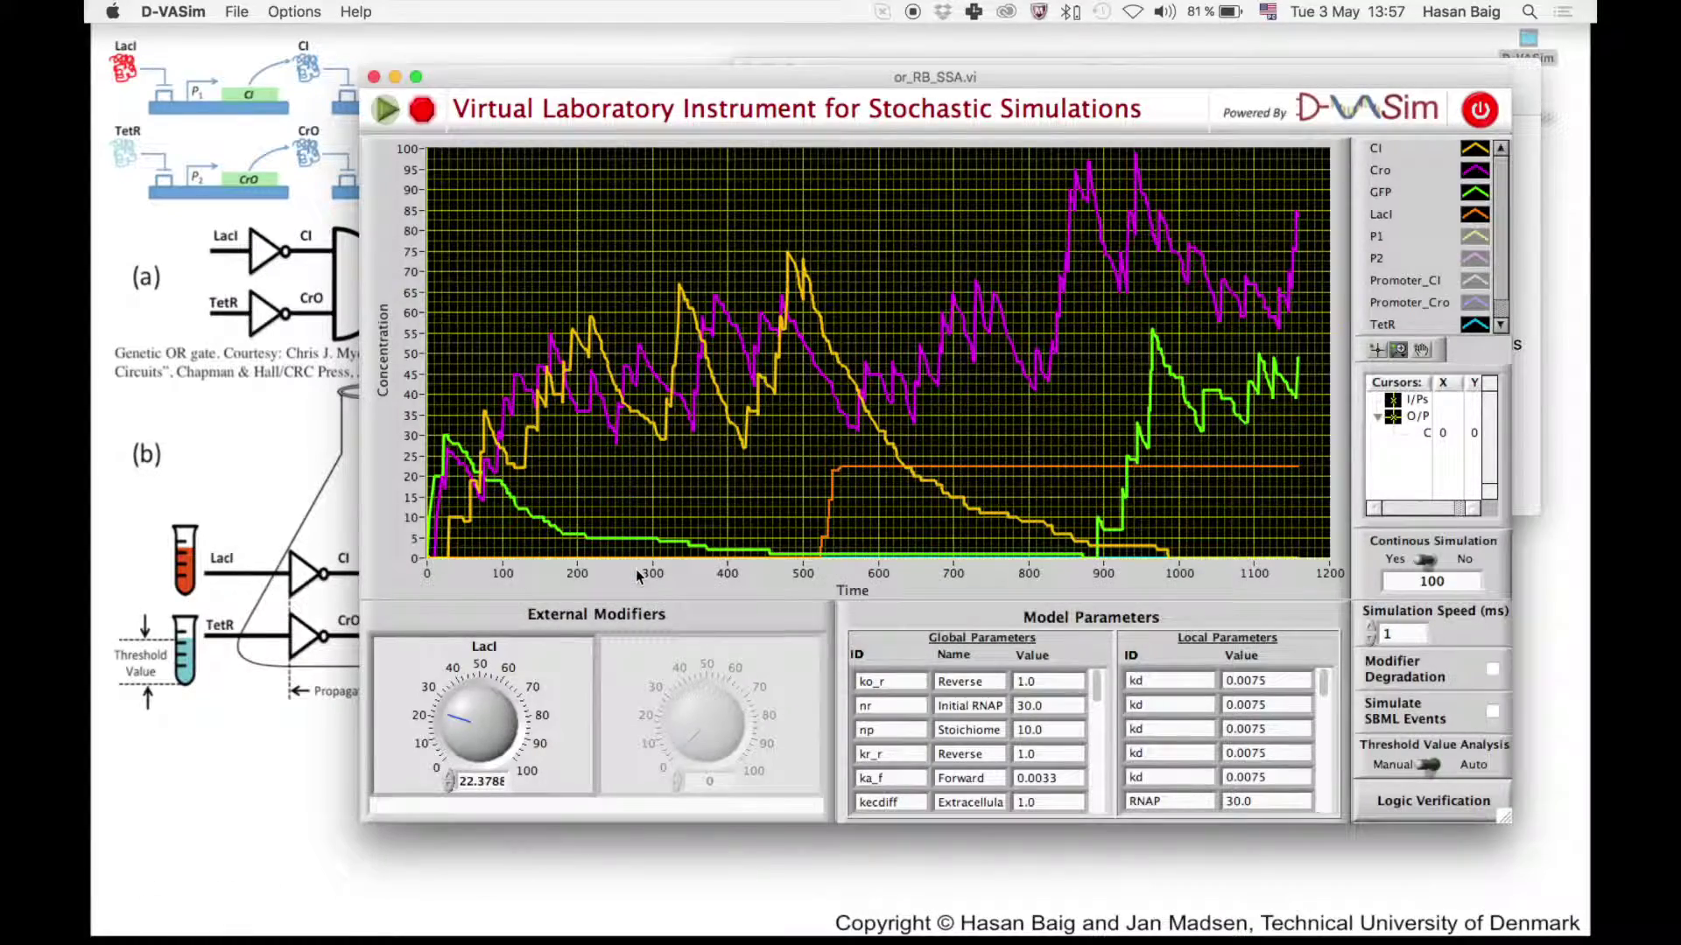